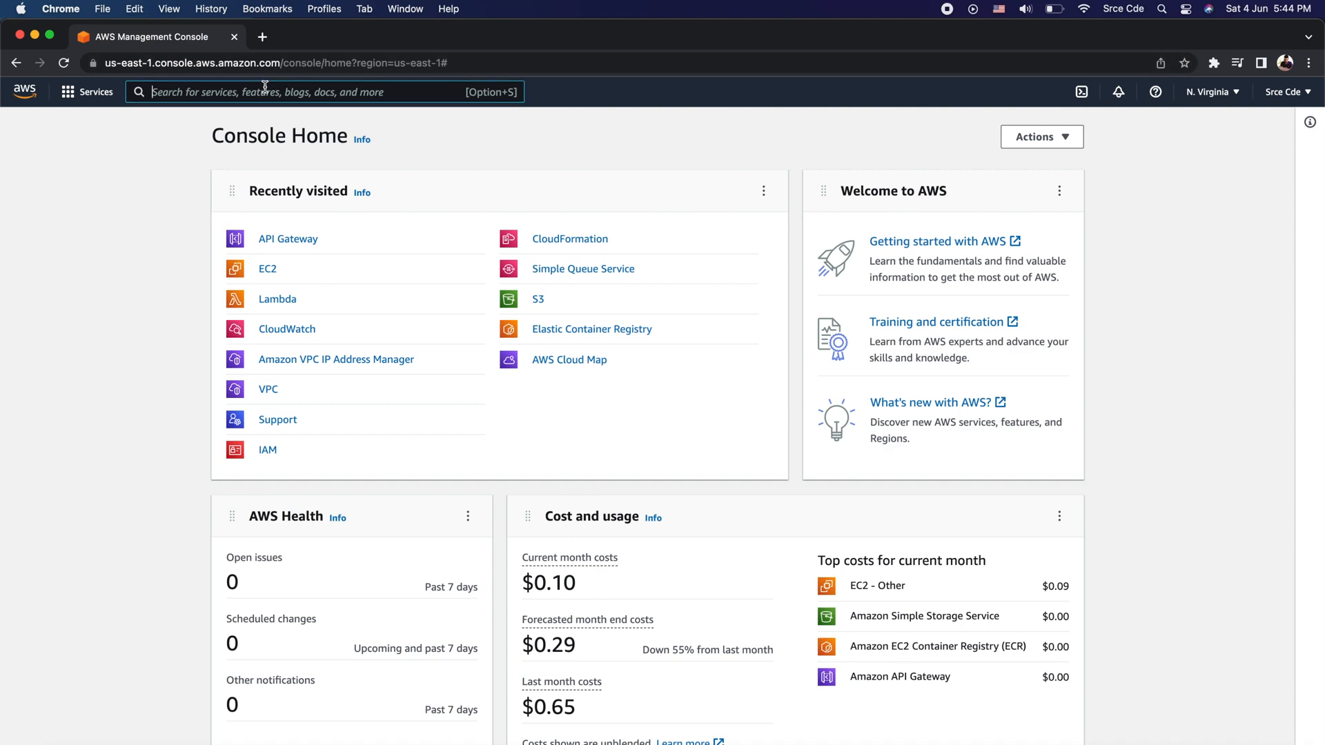
Open the VPC service's list of VPCs and start creating a new VPC.
{"action": "type", "text": "vpc"}
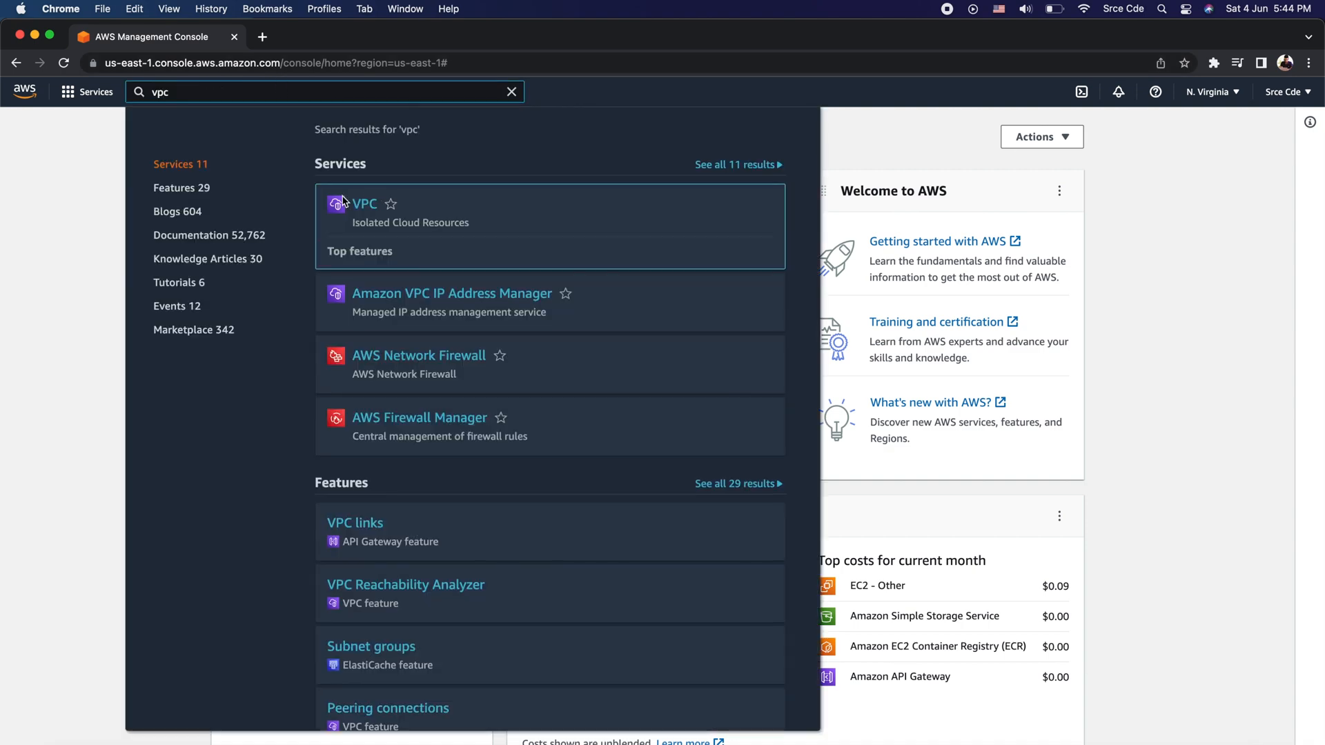
{"action": "left_click", "coordinate": [360, 206]}
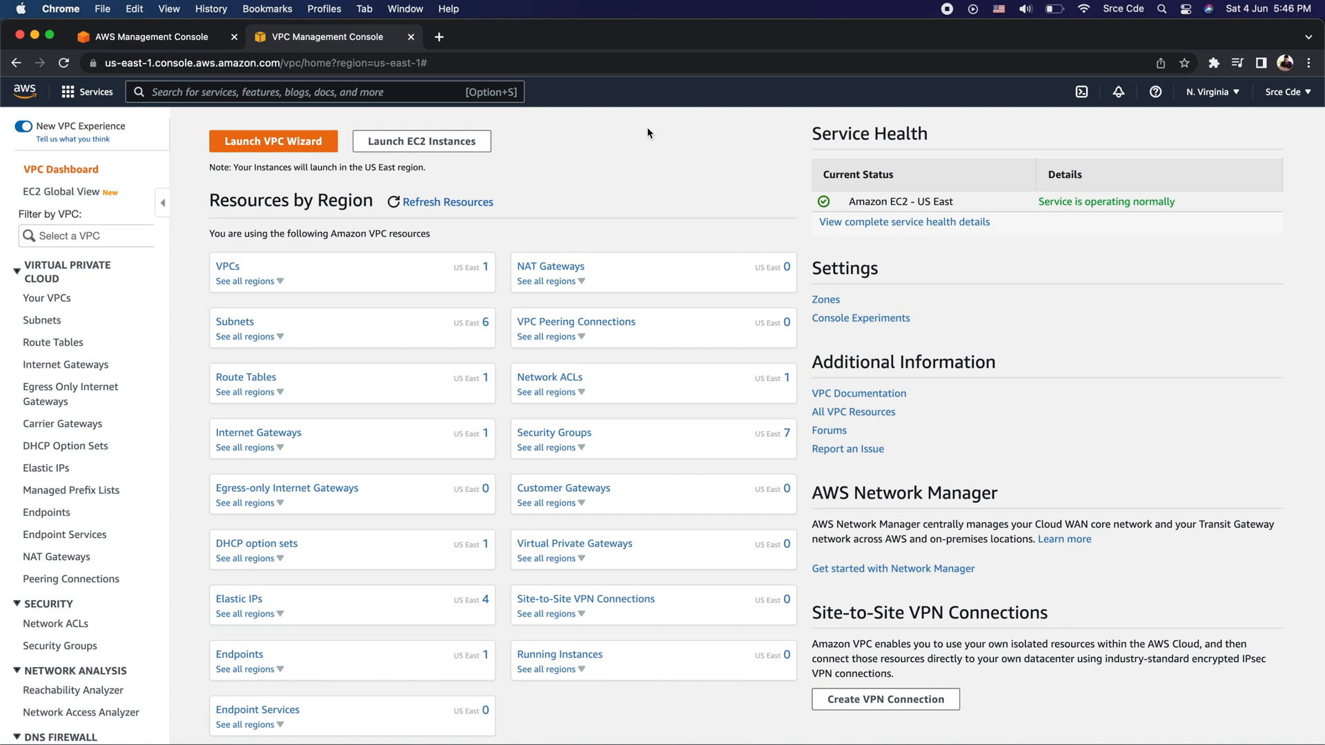
{"action": "left_click", "coordinate": [56, 302]}
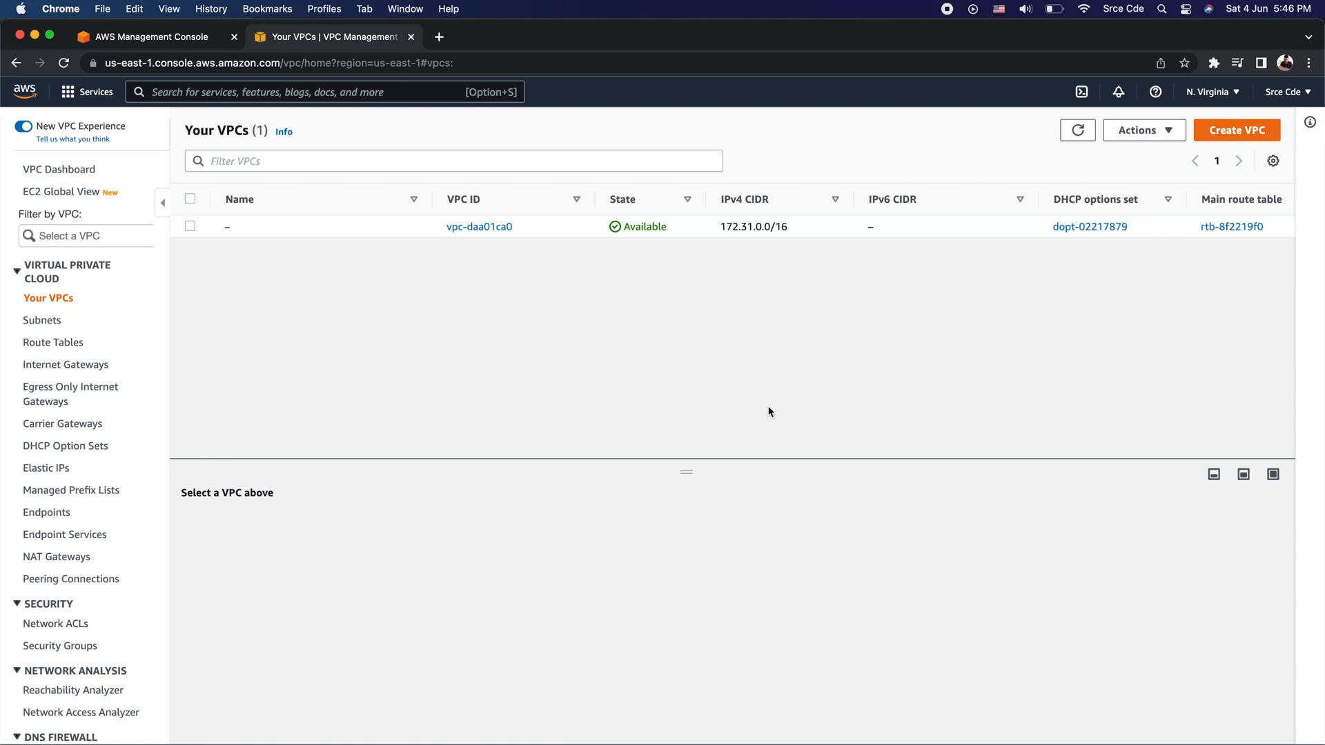
{"action": "left_click", "coordinate": [1246, 132]}
{"action": "left_click", "coordinate": [312, 430]}
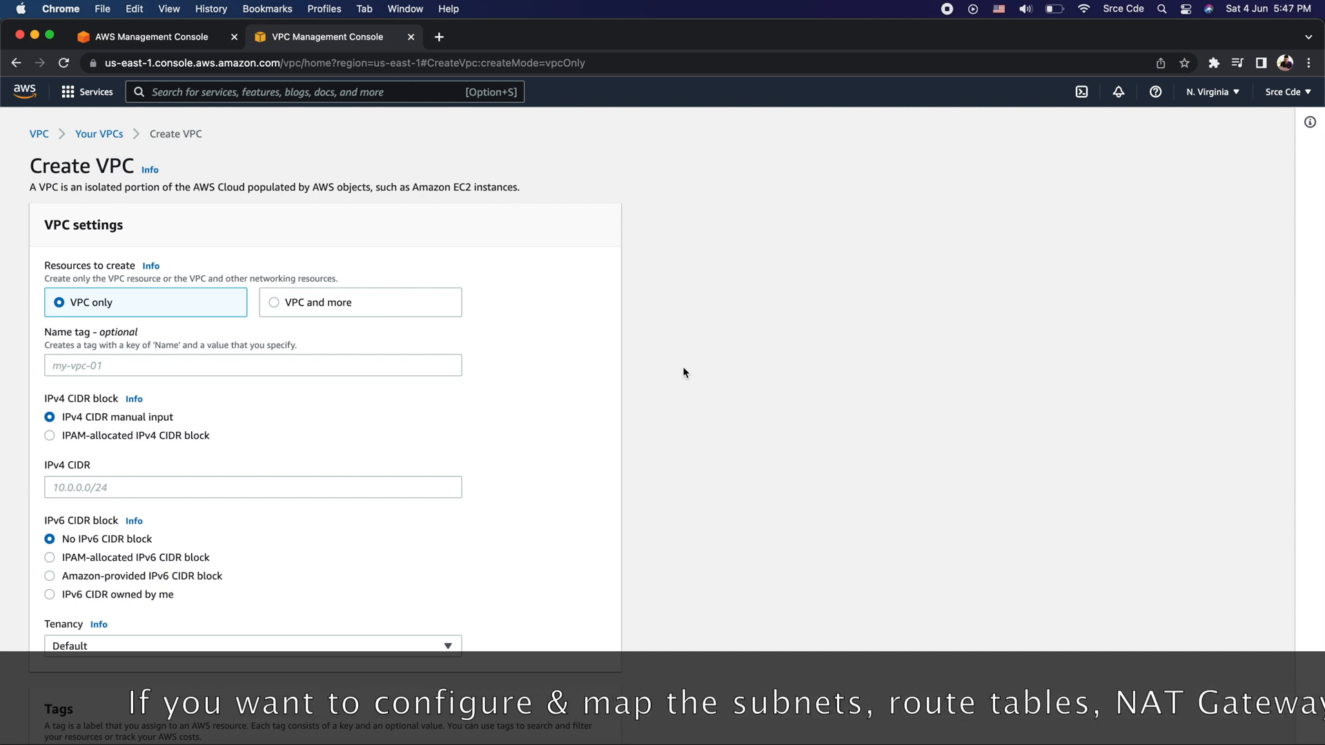
Choose "VPC and more" as the resources to create and look over the settings it offers.
{"action": "left_click", "coordinate": [275, 303]}
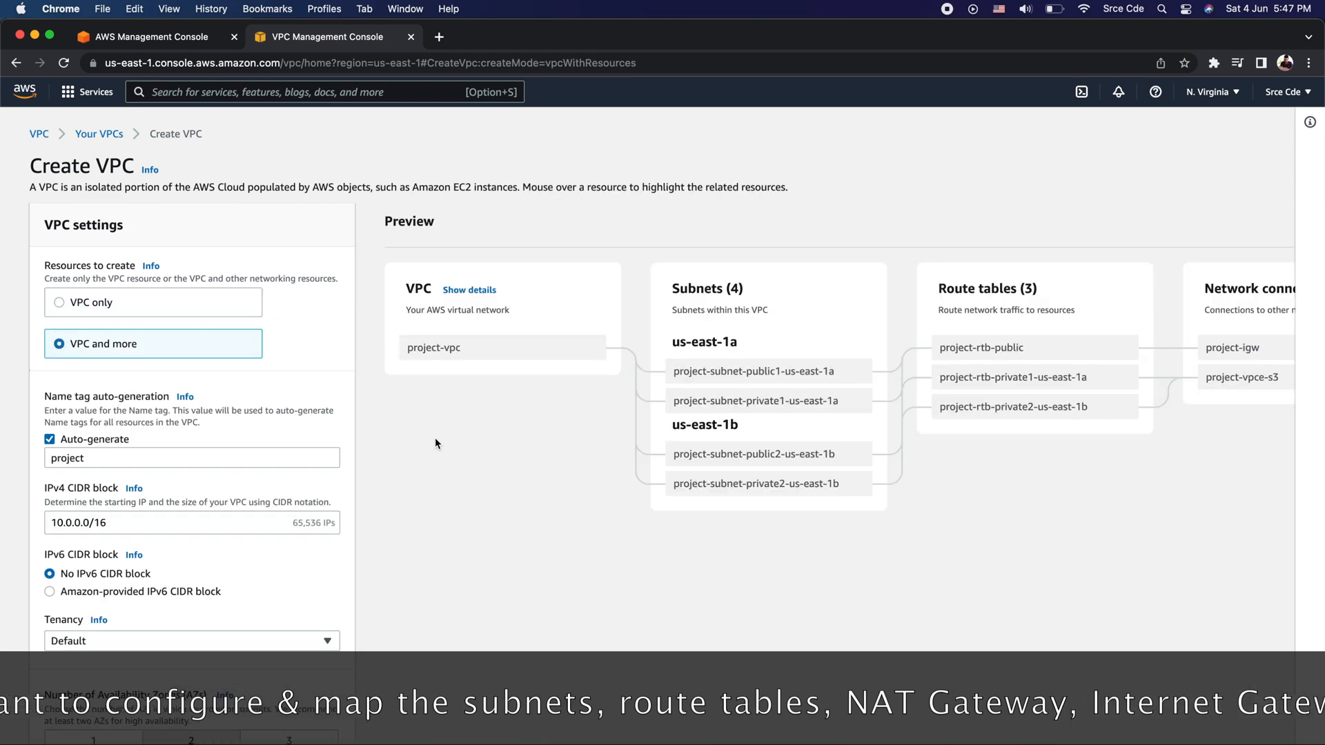
{"action": "scroll", "coordinate": [311, 458], "scroll_direction": "down", "scroll_amount": 3}
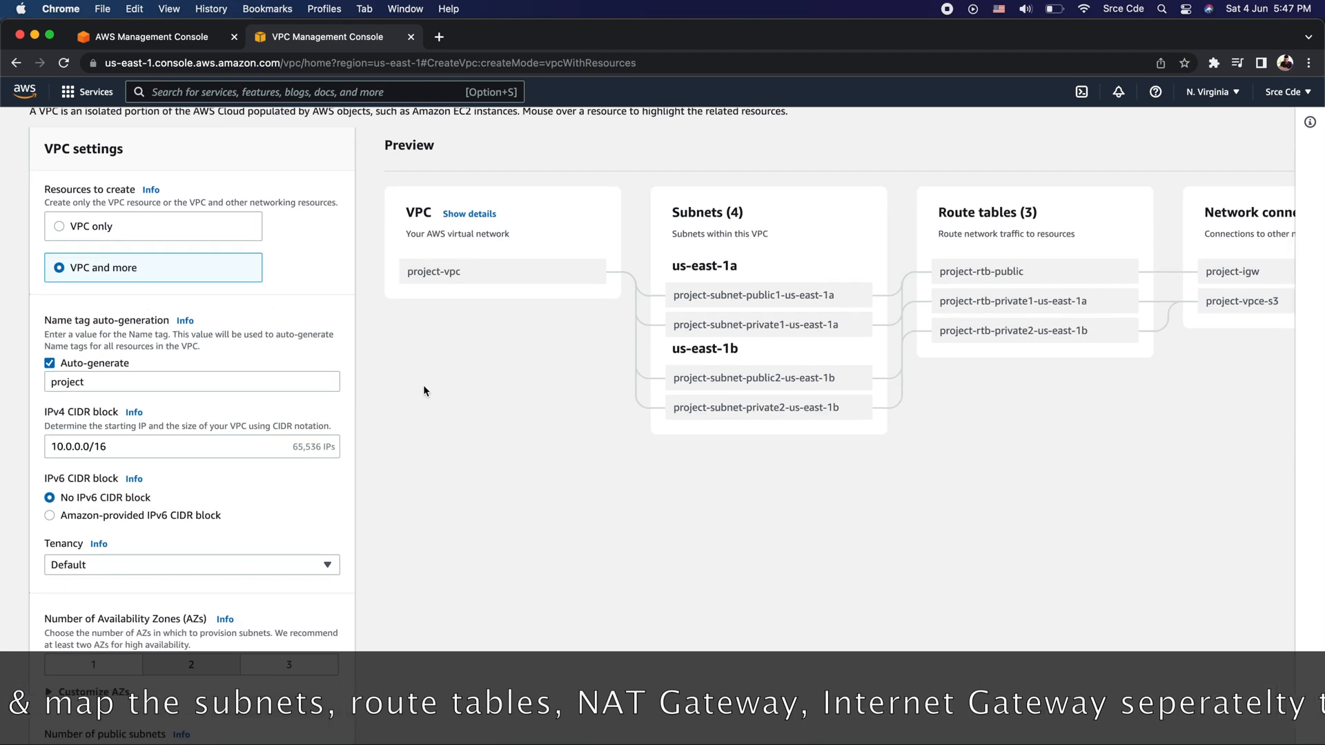
{"action": "scroll", "coordinate": [424, 388], "scroll_direction": "down", "scroll_amount": 3}
{"action": "scroll", "coordinate": [424, 391], "scroll_direction": "up", "scroll_amount": 3}
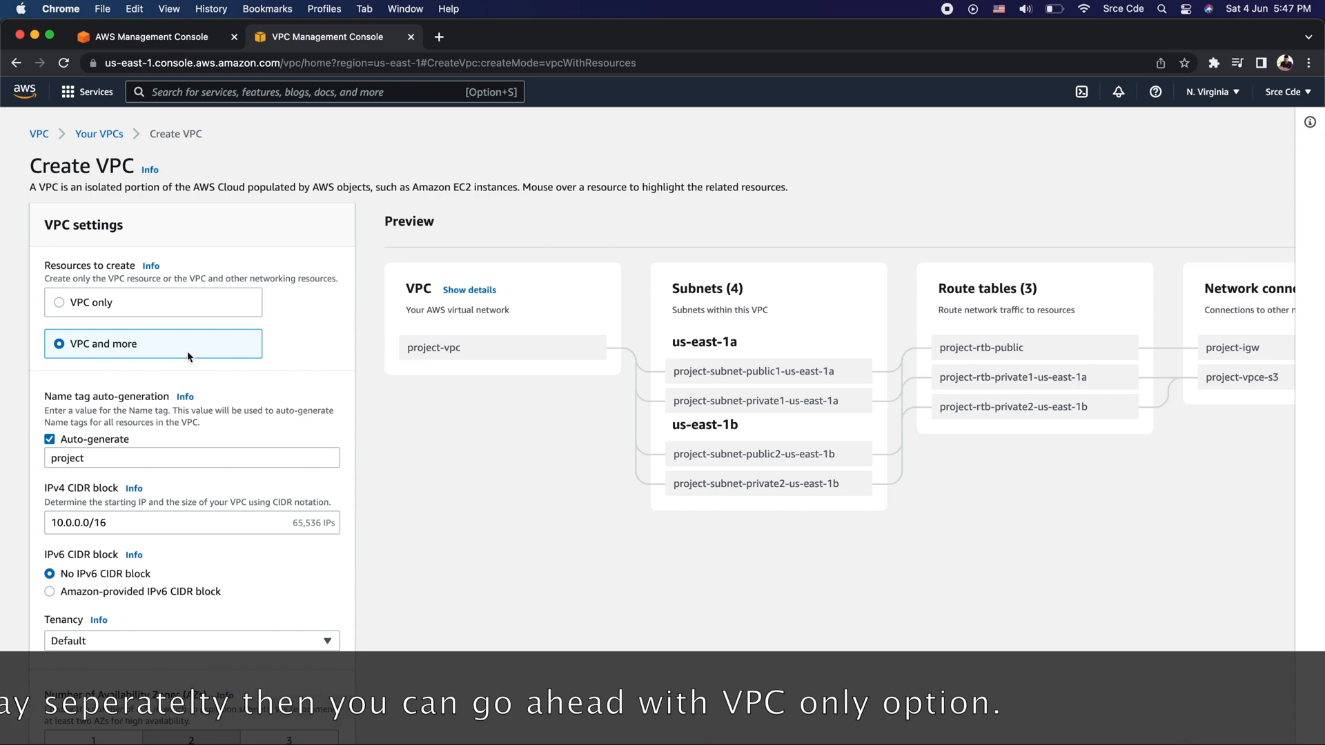
{"action": "scroll", "coordinate": [177, 457], "scroll_direction": "down", "scroll_amount": 2}
{"action": "scroll", "coordinate": [124, 433], "scroll_direction": "up", "scroll_amount": 2}
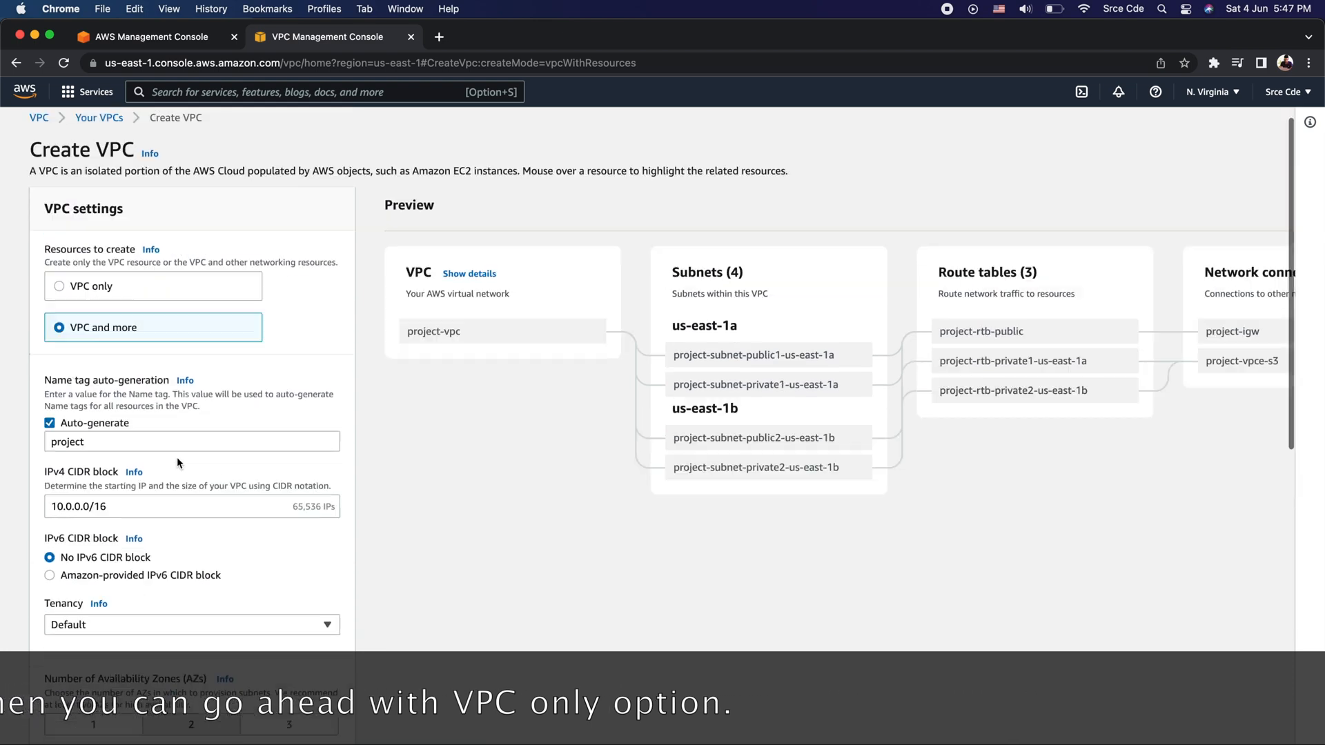
Set the auto-generated name tag for the VPC's resources to "lambda-elastic-ip".
{"action": "scroll", "coordinate": [123, 429], "scroll_direction": "down", "scroll_amount": 2}
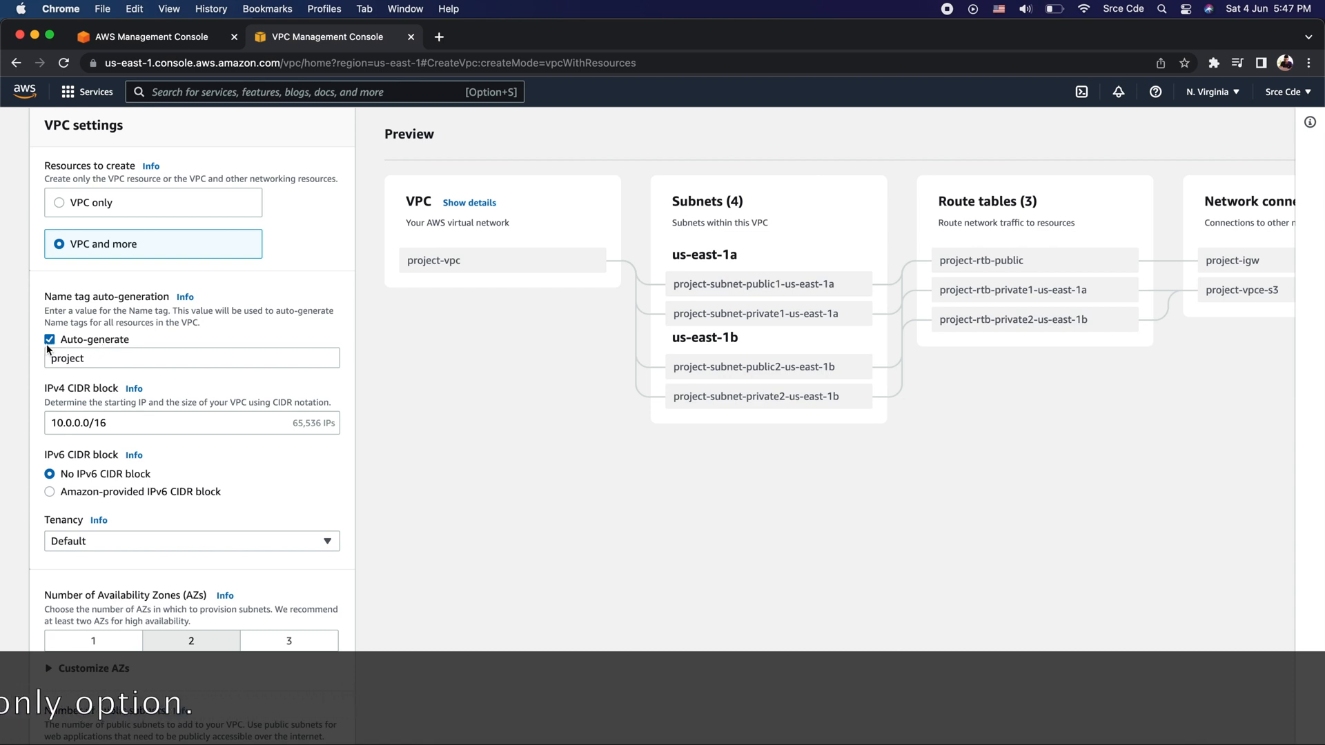
{"action": "double_click", "coordinate": [110, 356]}
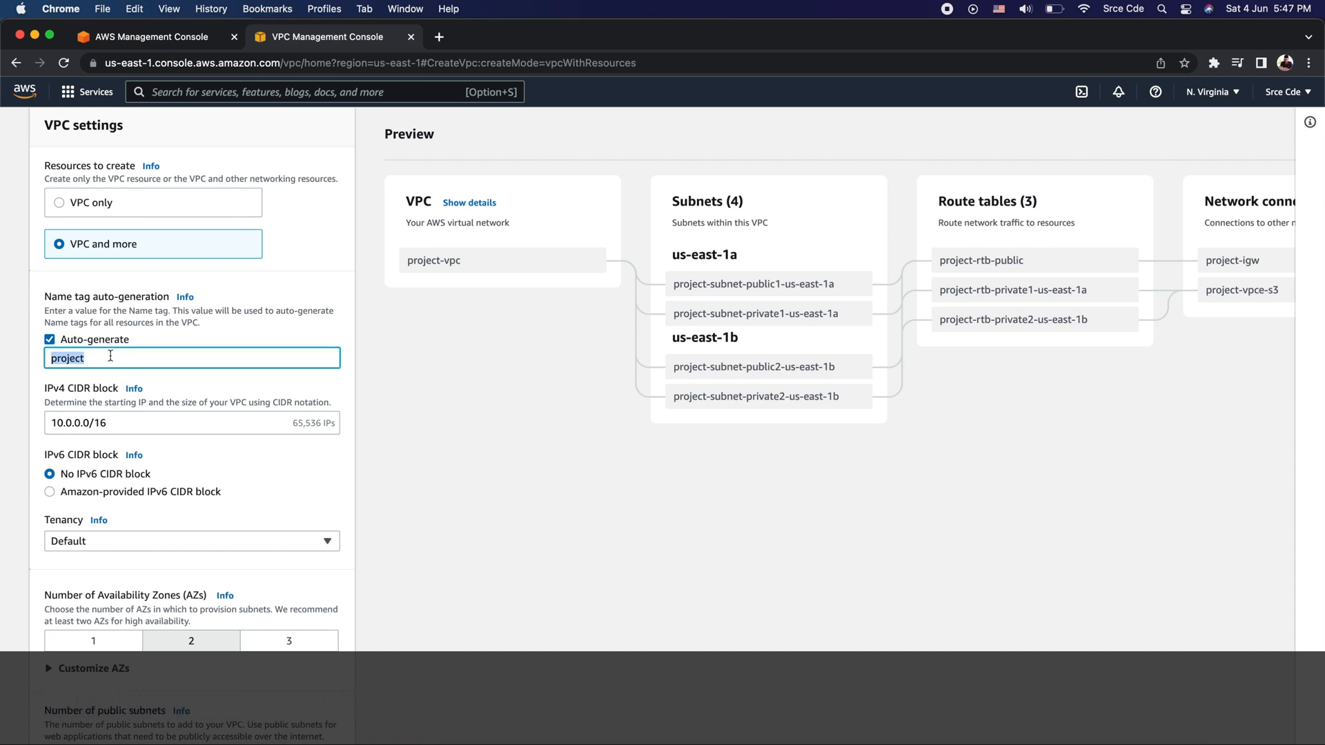
{"action": "type", "text": "lambda"}
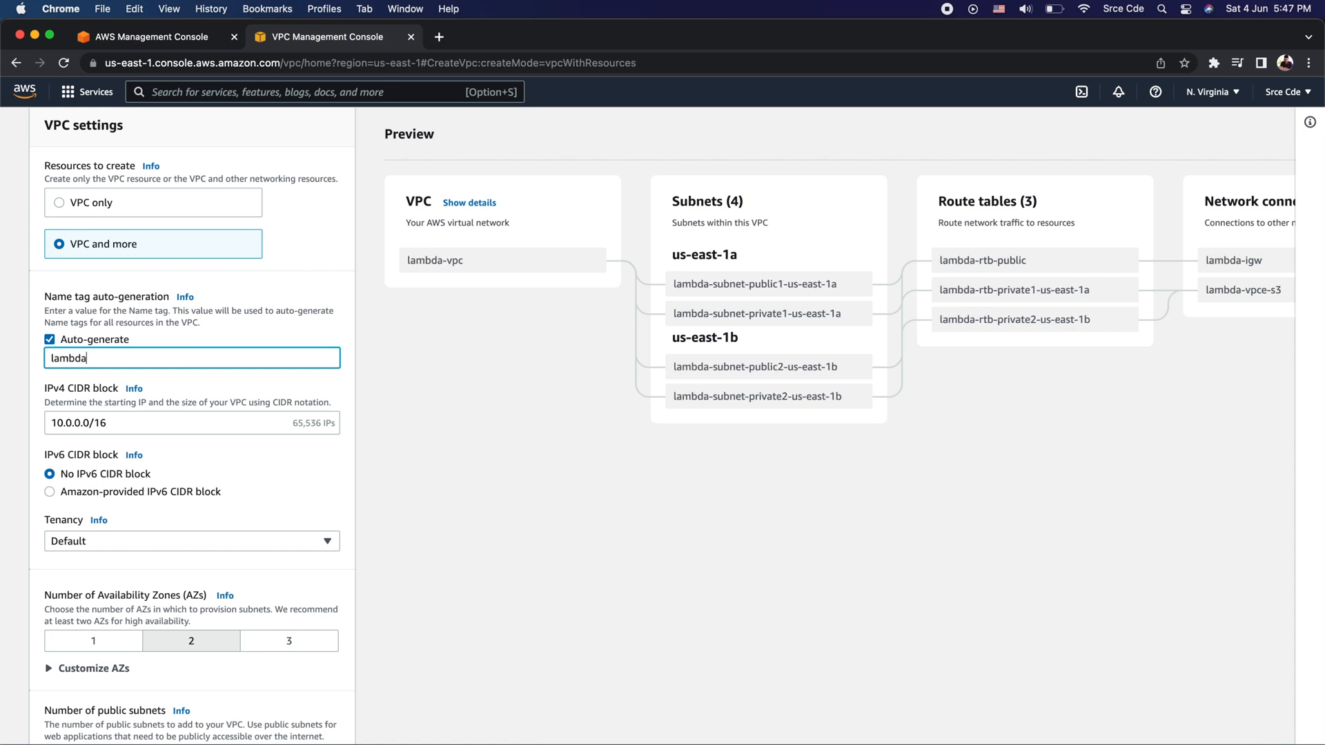
{"action": "type", "text": "-elastic-ip"}
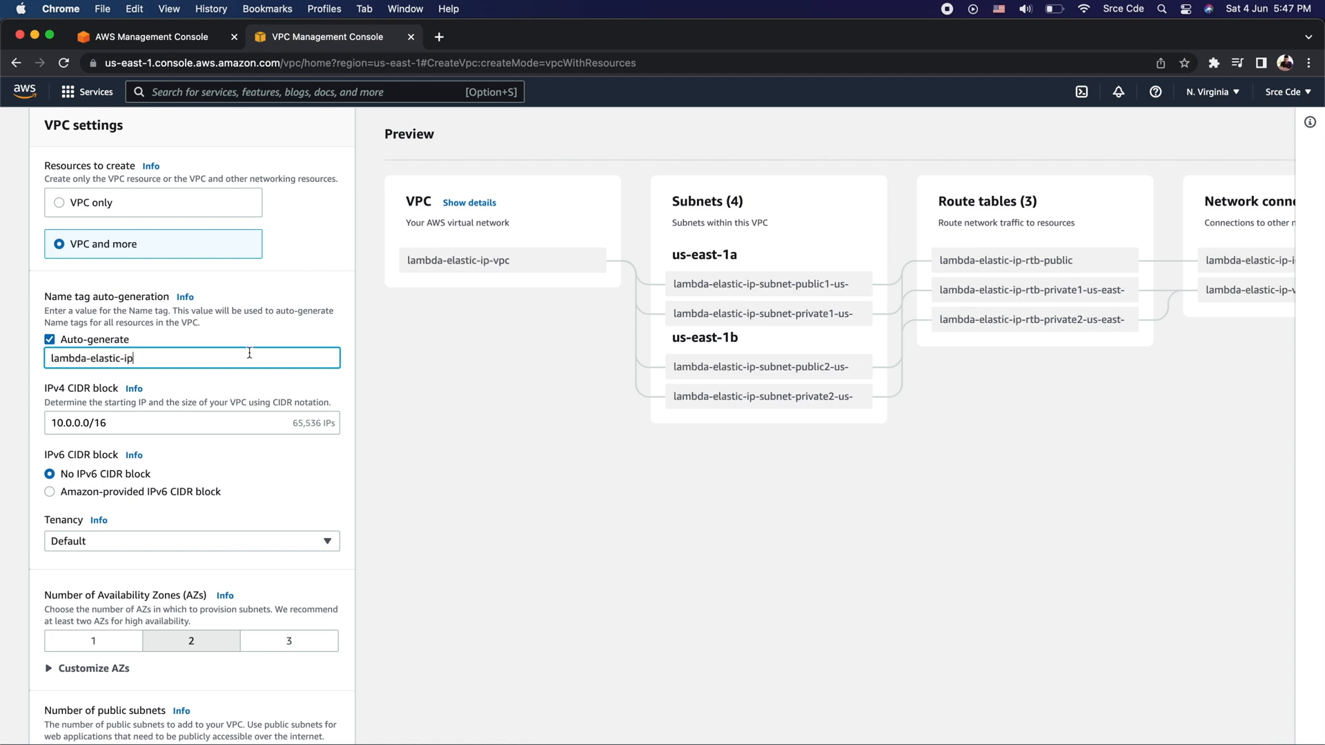
Set the VPC's IPv4 CIDR block to 10.100.0.0/16.
{"action": "scroll", "coordinate": [250, 352], "scroll_direction": "up", "scroll_amount": 3}
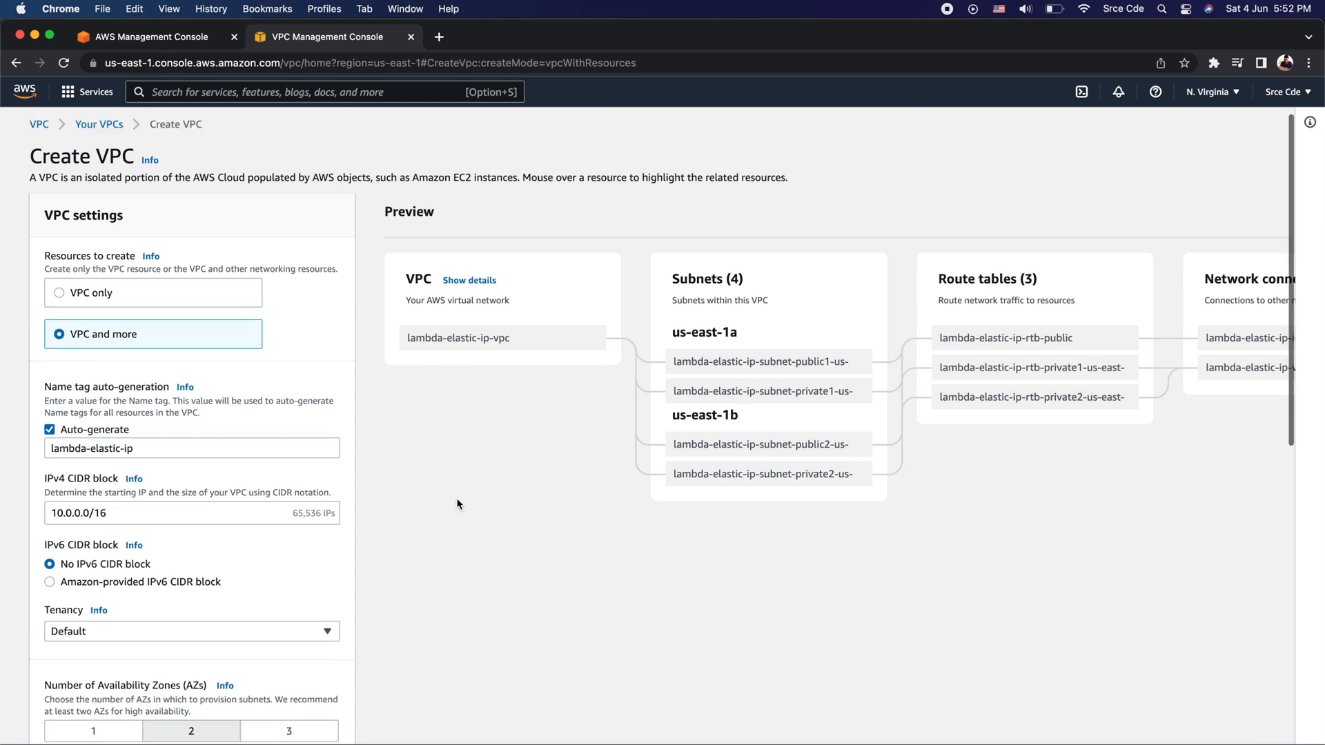
{"action": "scroll", "coordinate": [459, 503], "scroll_direction": "down", "scroll_amount": 3}
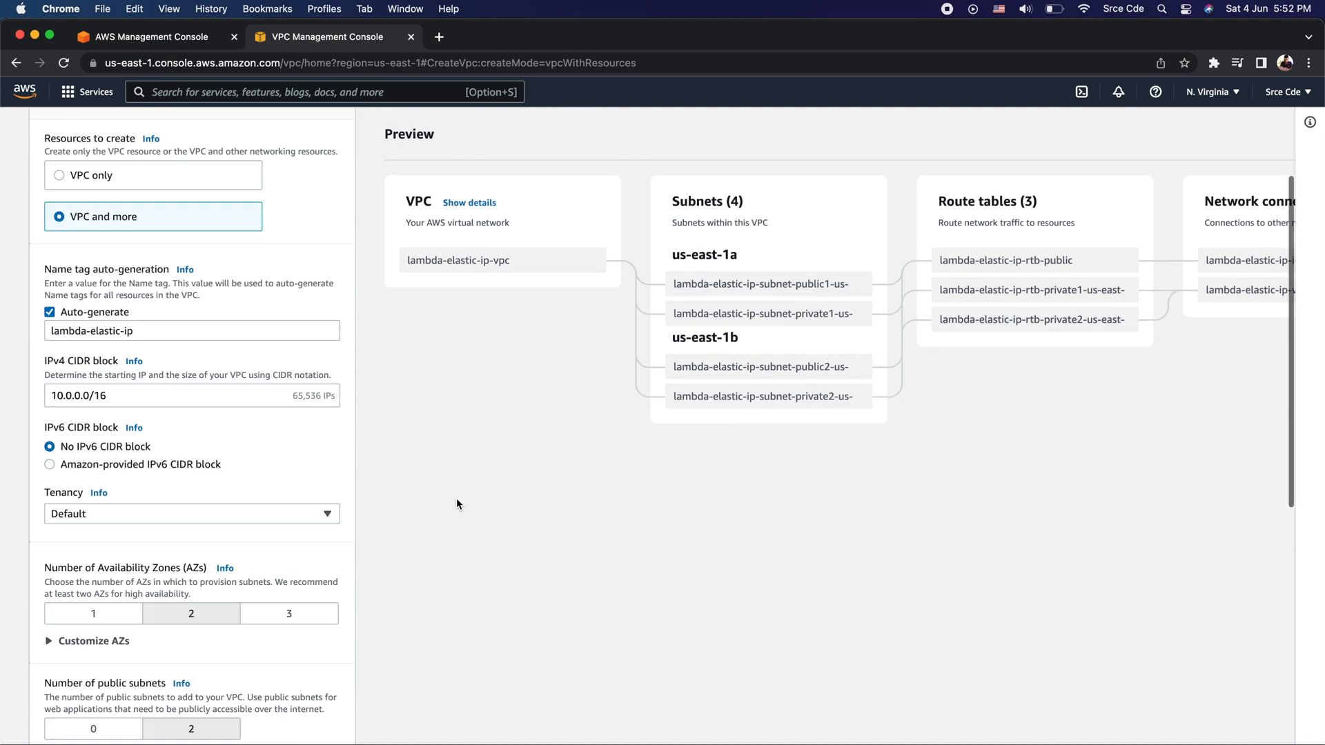
{"action": "left_click", "coordinate": [132, 397]}
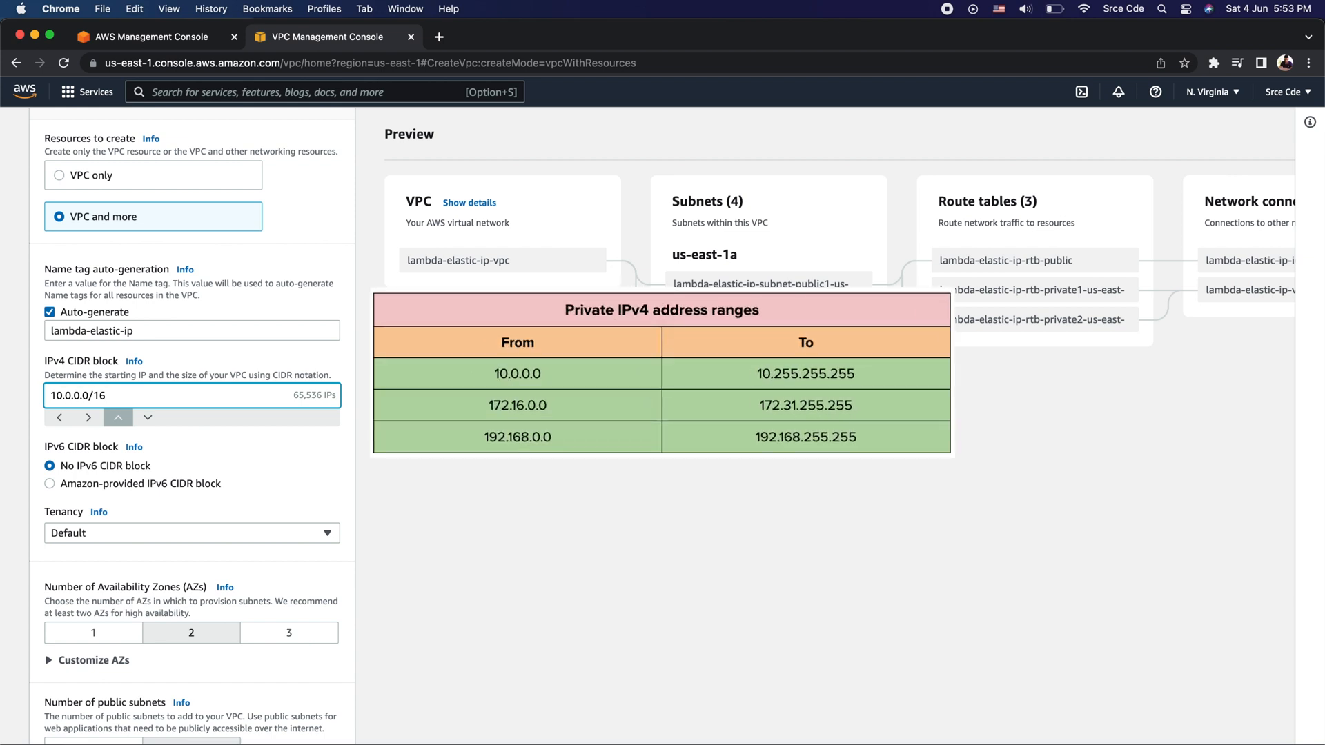
{"action": "type", "text": "10"}
{"action": "left_click_drag", "start_coordinate": [100, 395], "coordinate": [118, 395]}
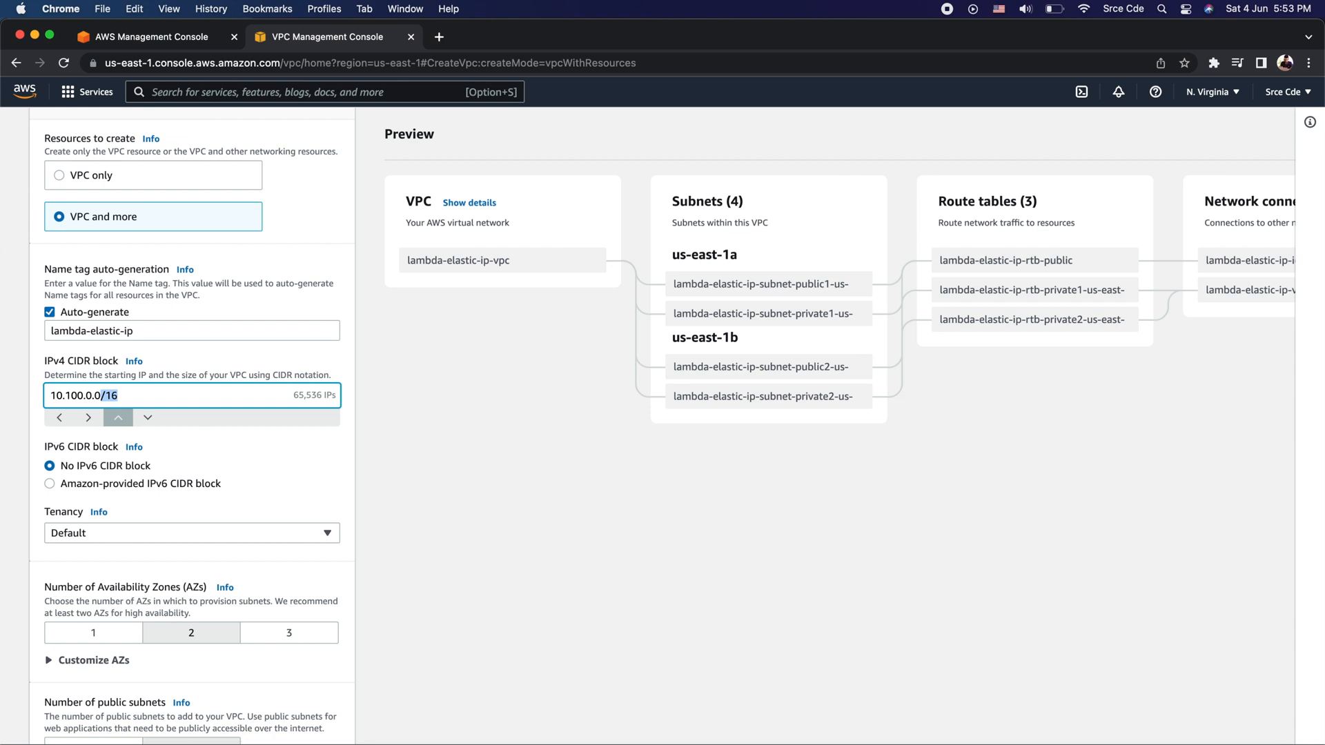
{"action": "left_click", "coordinate": [135, 396]}
{"action": "key", "text": "shift+Left"}
{"action": "key", "text": "shift+Left"}
{"action": "key", "text": "Right"}
Select 2 Availability Zones and check which first and second zones are assigned.
{"action": "scroll", "coordinate": [201, 474], "scroll_direction": "down", "scroll_amount": 3}
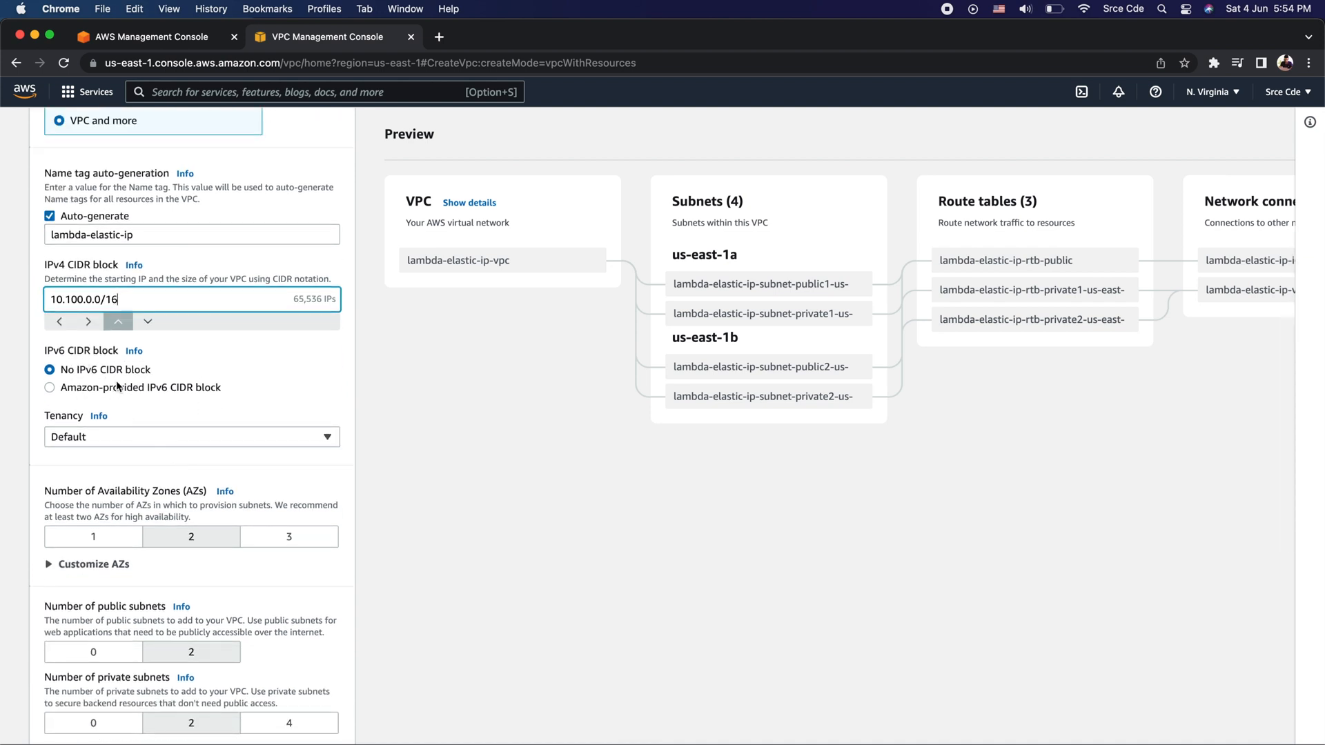
{"action": "scroll", "coordinate": [180, 386], "scroll_direction": "down", "scroll_amount": 3}
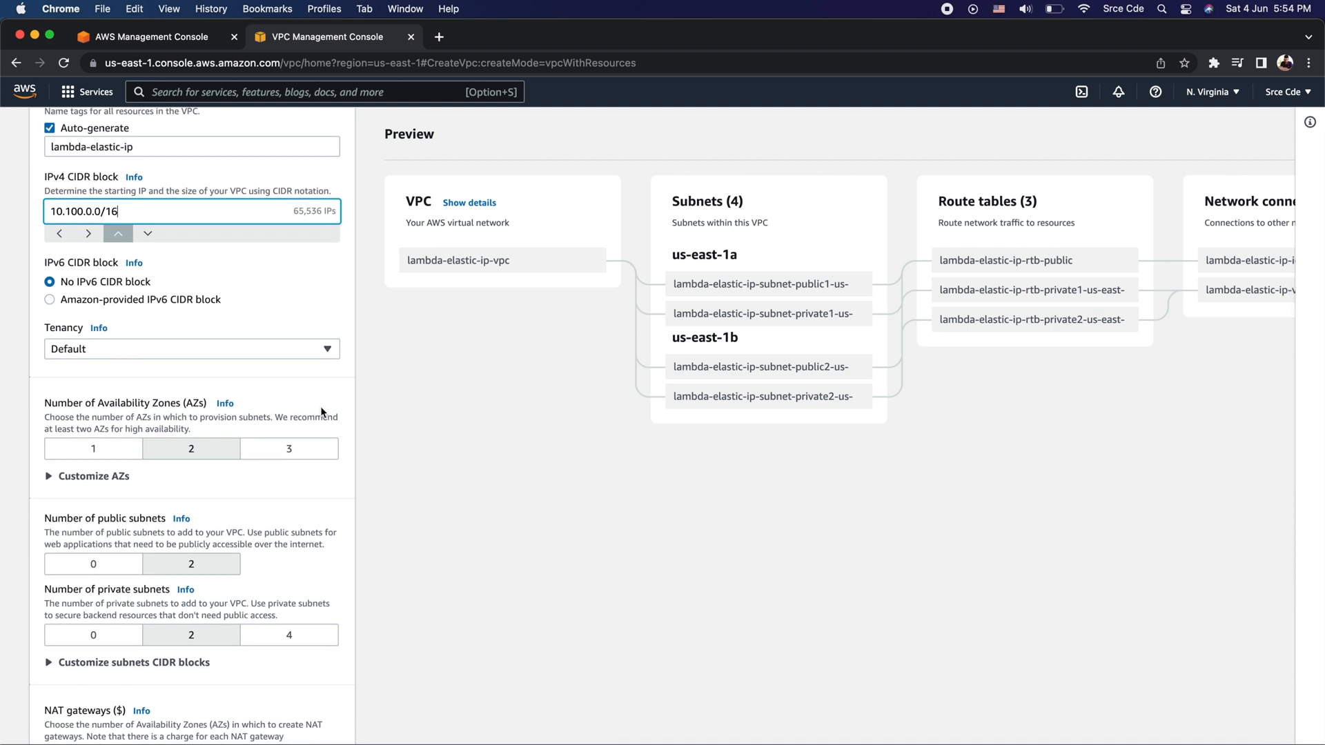
{"action": "scroll", "coordinate": [429, 421], "scroll_direction": "down", "scroll_amount": 3}
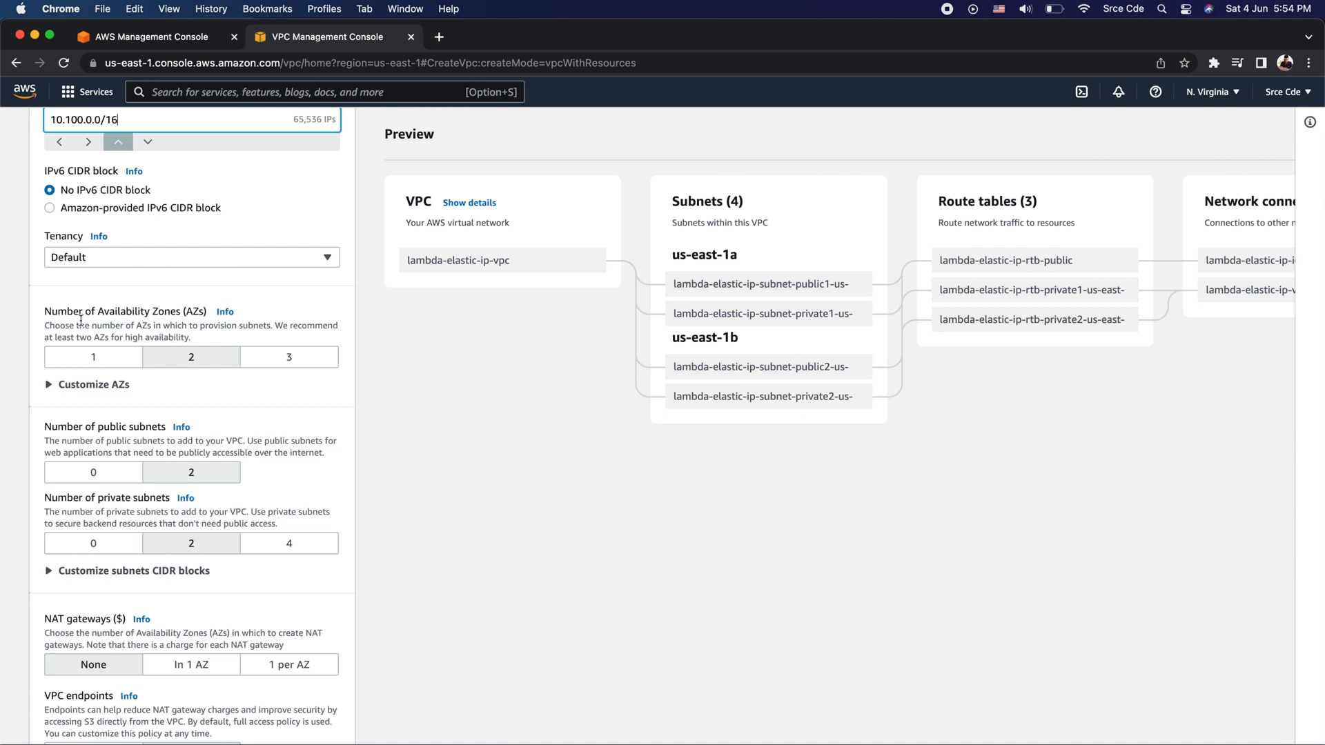
{"action": "left_click", "coordinate": [208, 362]}
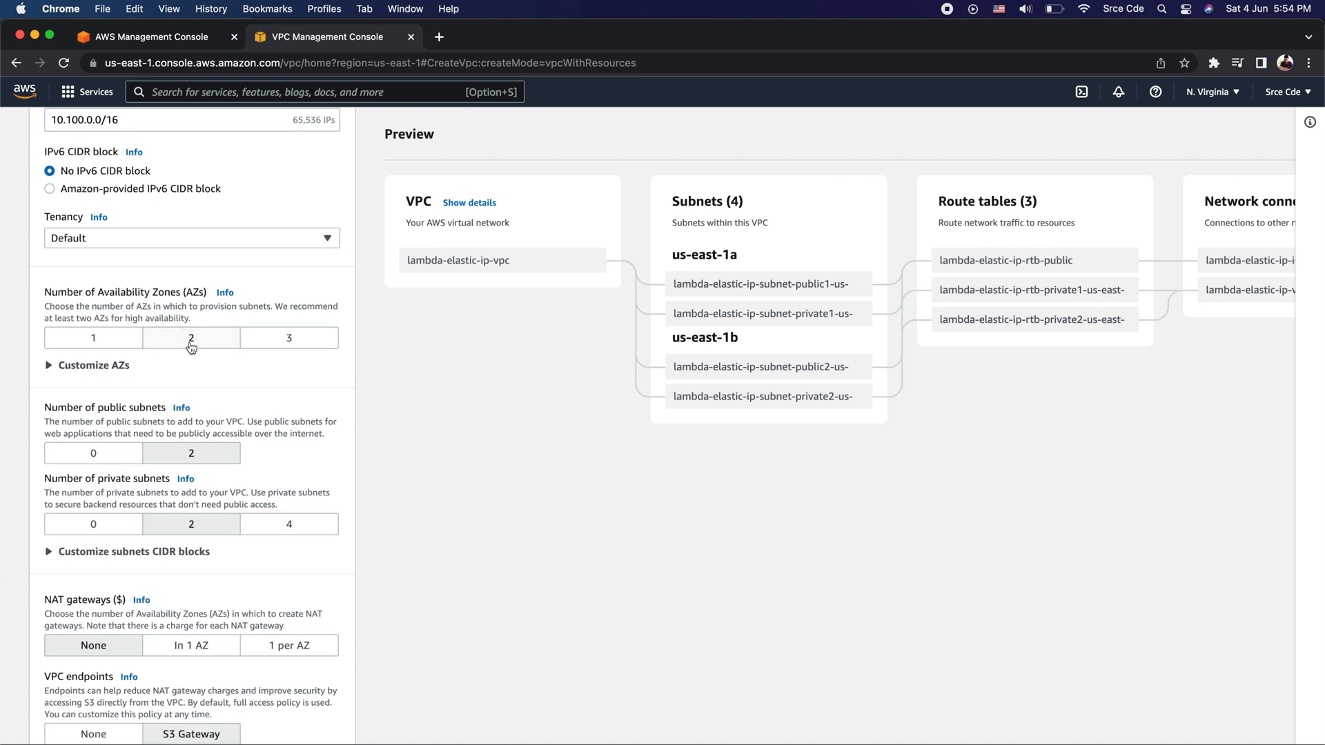
{"action": "scroll", "coordinate": [259, 381], "scroll_direction": "down", "scroll_amount": 2}
{"action": "scroll", "coordinate": [260, 381], "scroll_direction": "up", "scroll_amount": 2}
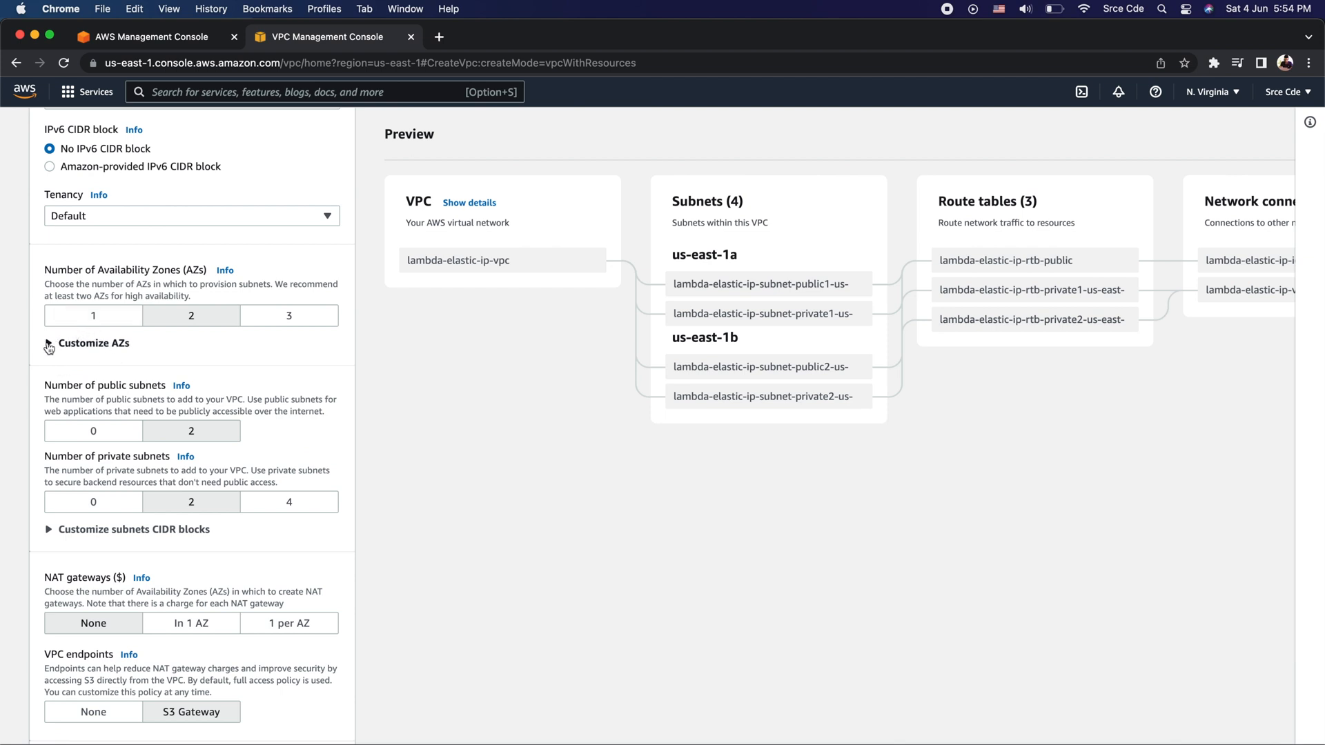
{"action": "left_click", "coordinate": [48, 344]}
{"action": "scroll", "coordinate": [160, 366], "scroll_direction": "down", "scroll_amount": 3}
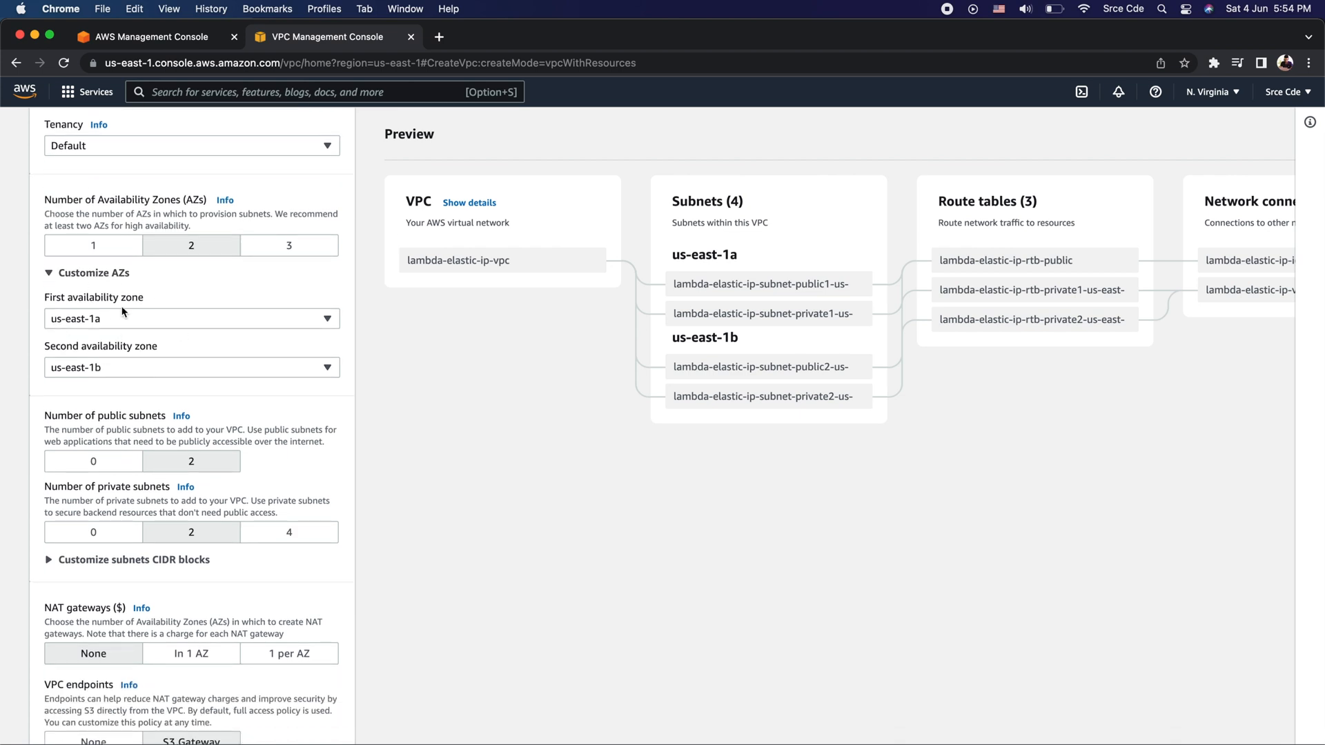
{"action": "left_click", "coordinate": [49, 274]}
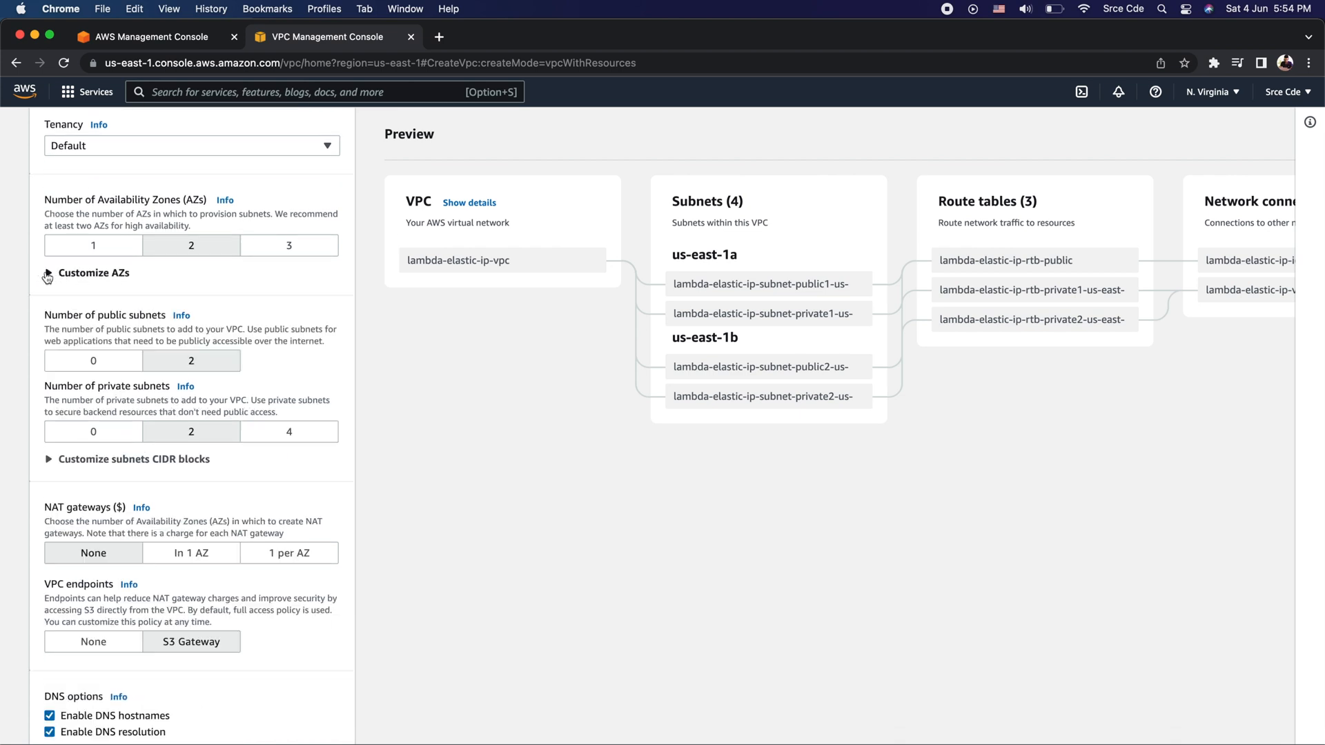
Select 2 public subnets and compare the public and private subnet CIDR blocks with the VPC's IPv4 range.
{"action": "scroll", "coordinate": [130, 306], "scroll_direction": "down", "scroll_amount": 2}
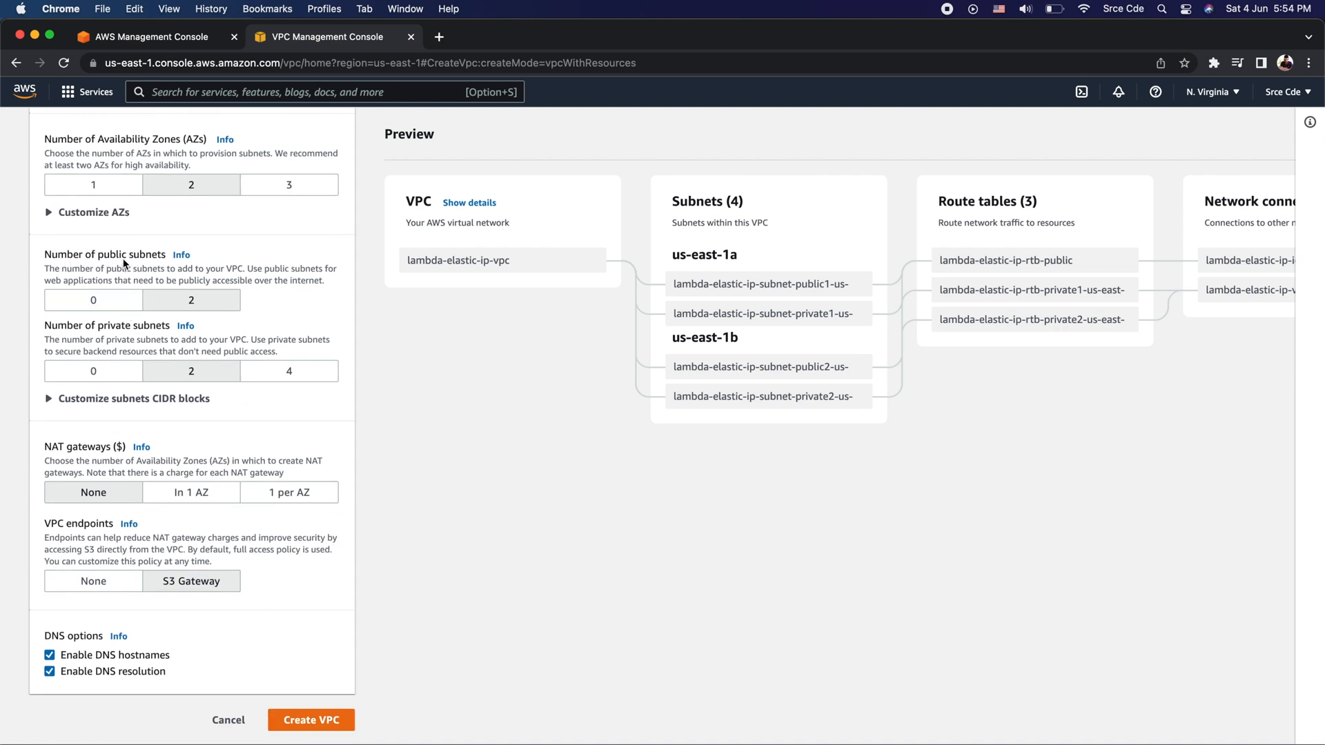
{"action": "left_click", "coordinate": [197, 304]}
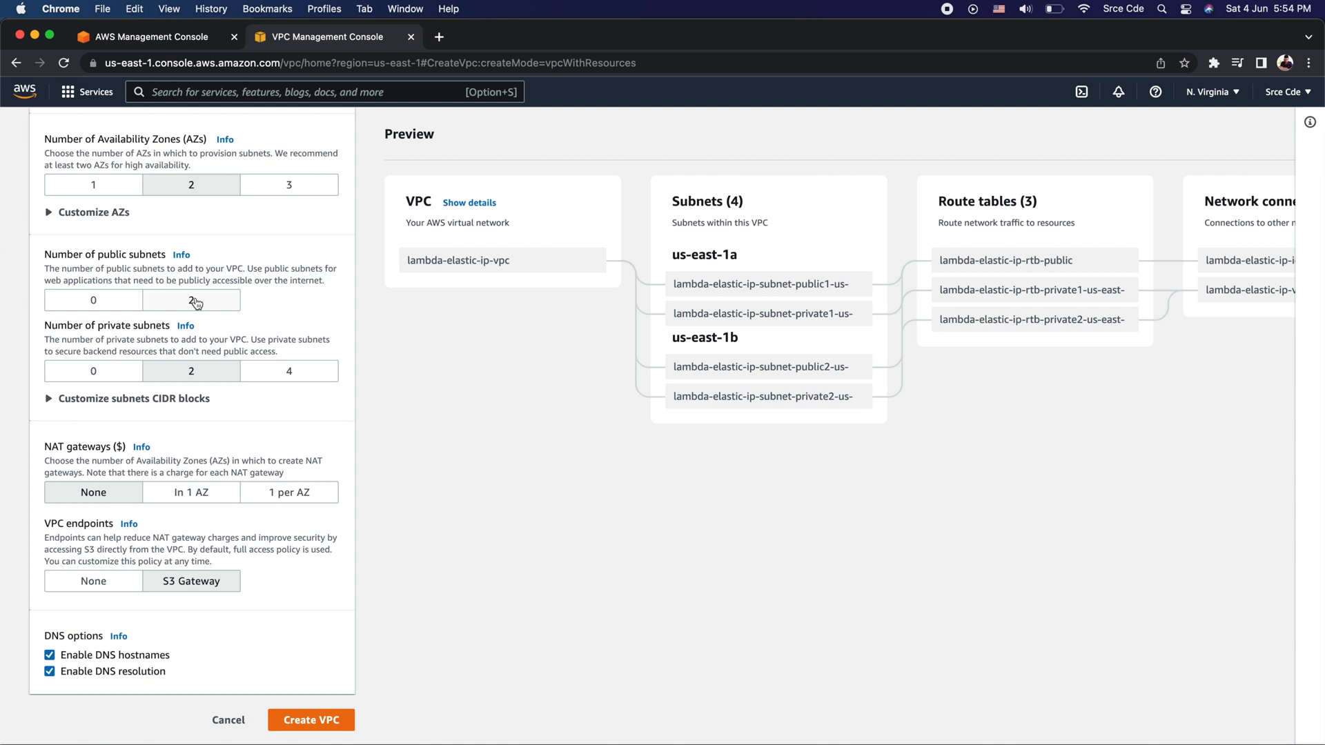
{"action": "scroll", "coordinate": [107, 354], "scroll_direction": "down", "scroll_amount": 1}
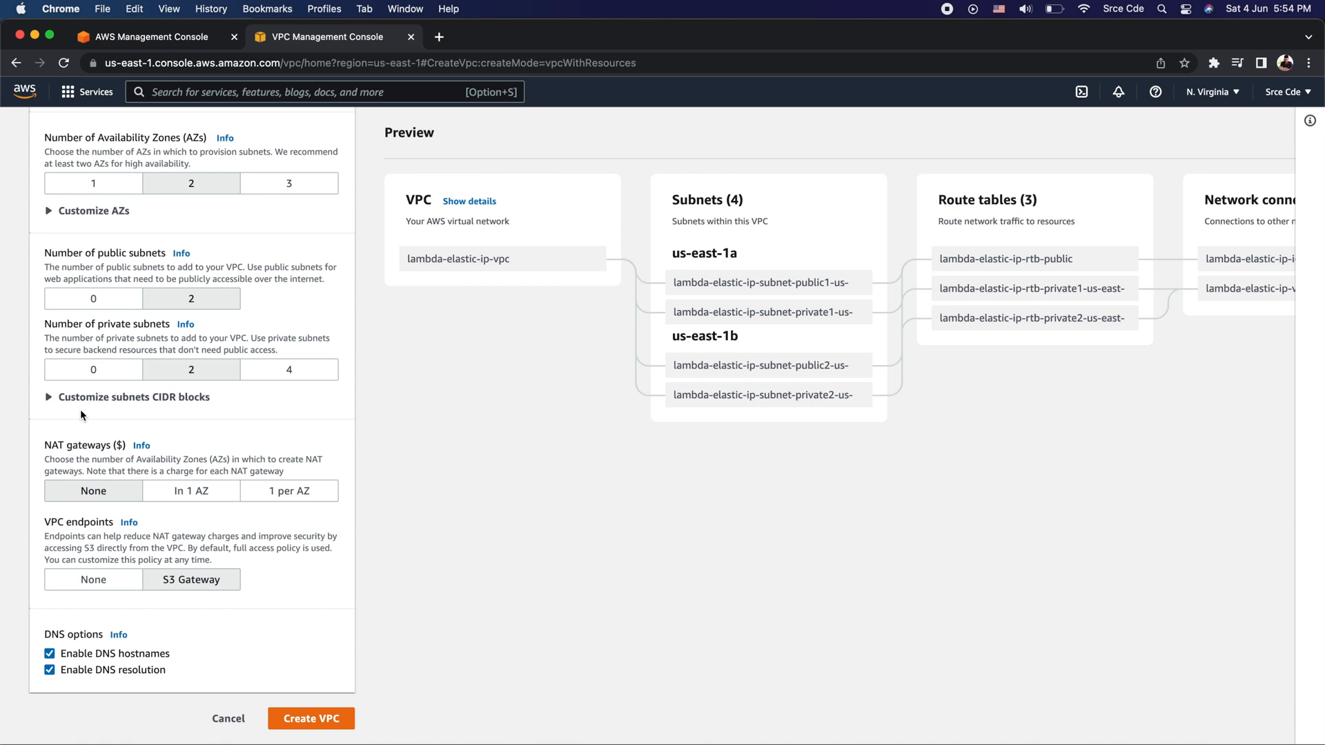
{"action": "left_click", "coordinate": [48, 399]}
{"action": "scroll", "coordinate": [247, 467], "scroll_direction": "down", "scroll_amount": 2}
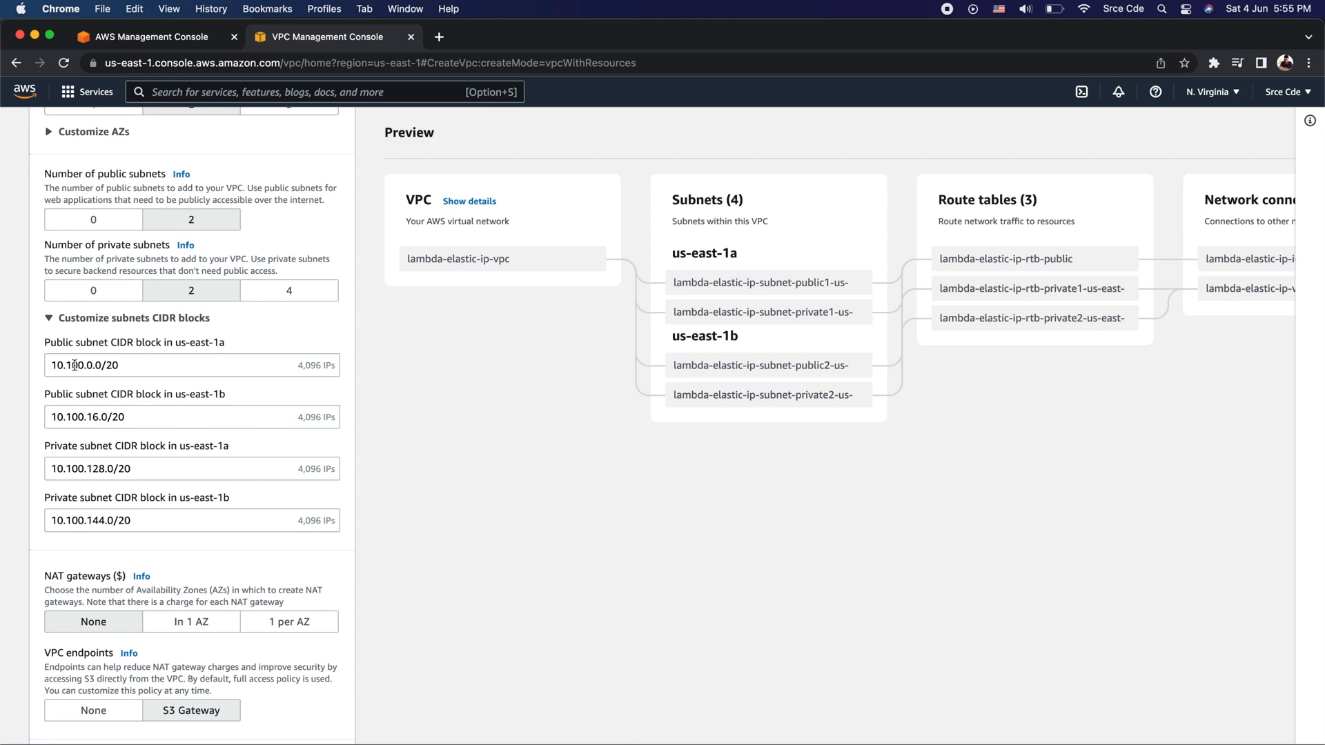
{"action": "scroll", "coordinate": [75, 364], "scroll_direction": "up", "scroll_amount": 10}
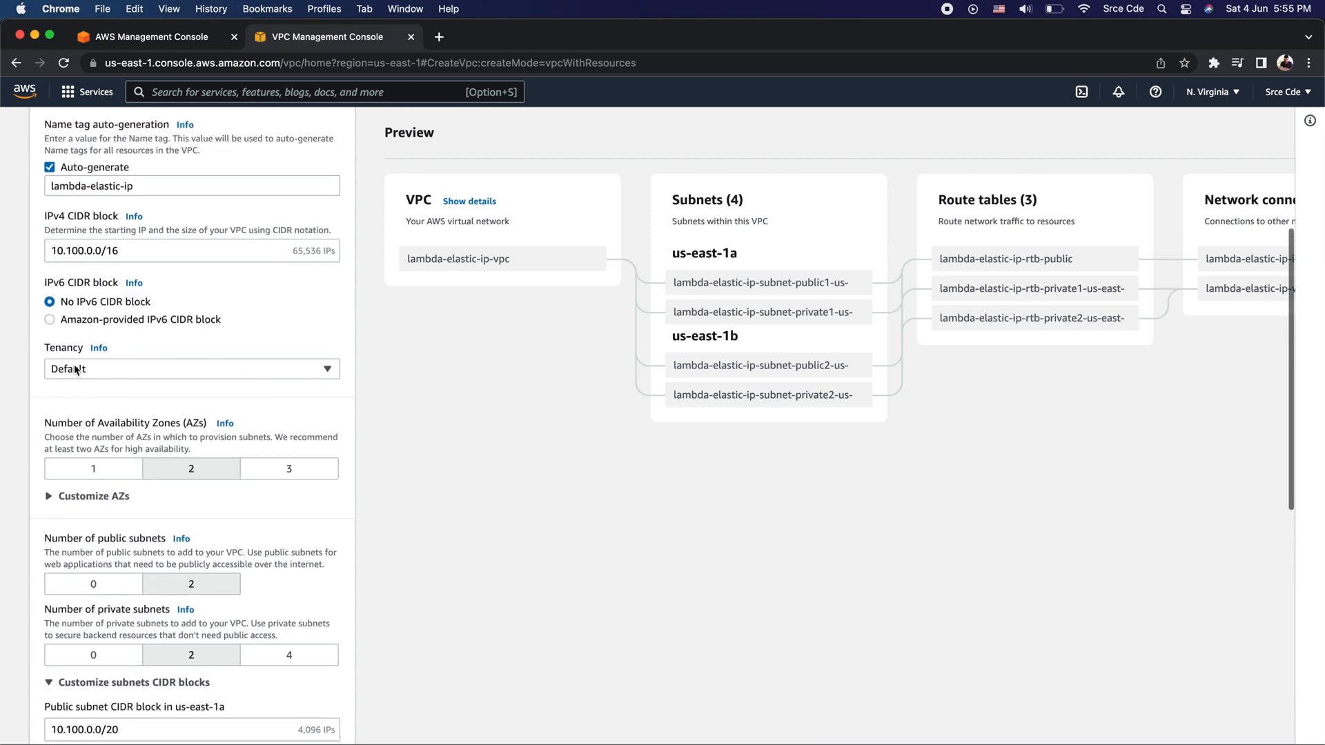
{"action": "scroll", "coordinate": [113, 450], "scroll_direction": "down", "scroll_amount": 11}
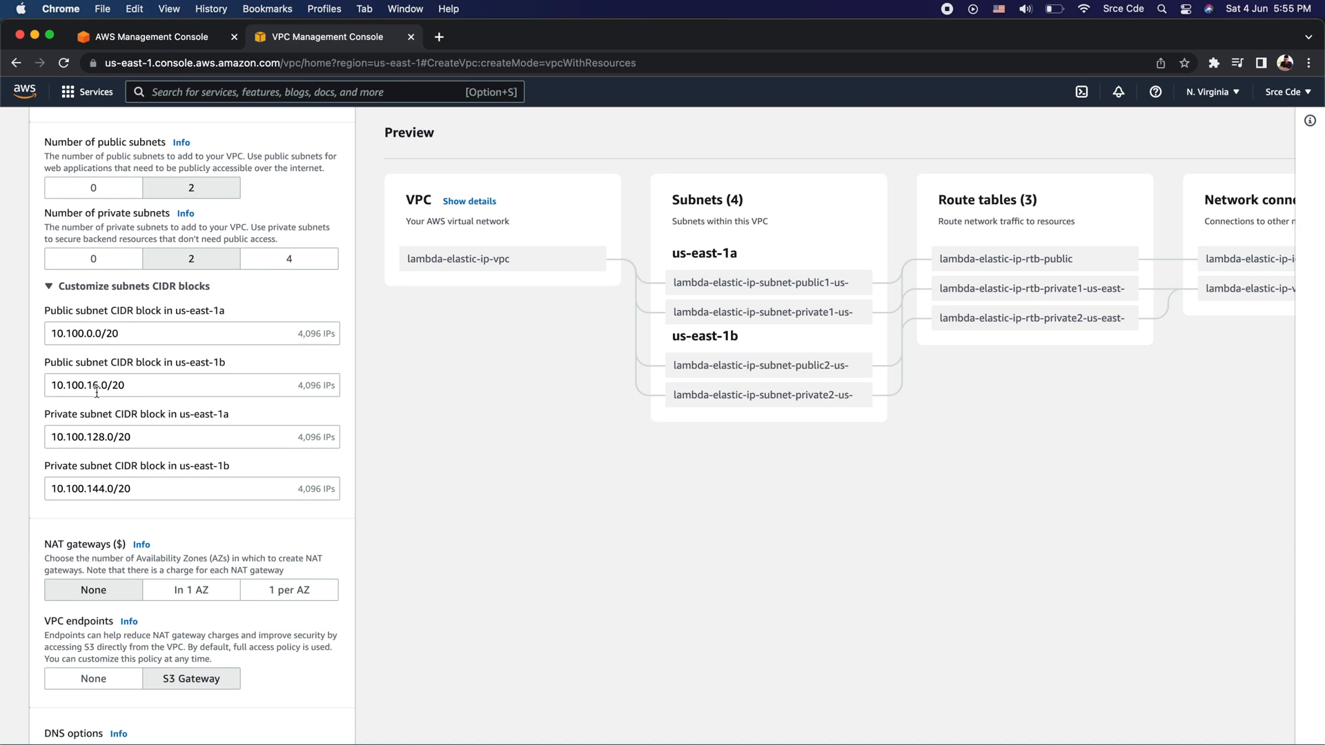
Set the NAT gateways option to "In 1 AZ", after trying "1 per AZ" for comparison.
{"action": "scroll", "coordinate": [238, 466], "scroll_direction": "down", "scroll_amount": 3}
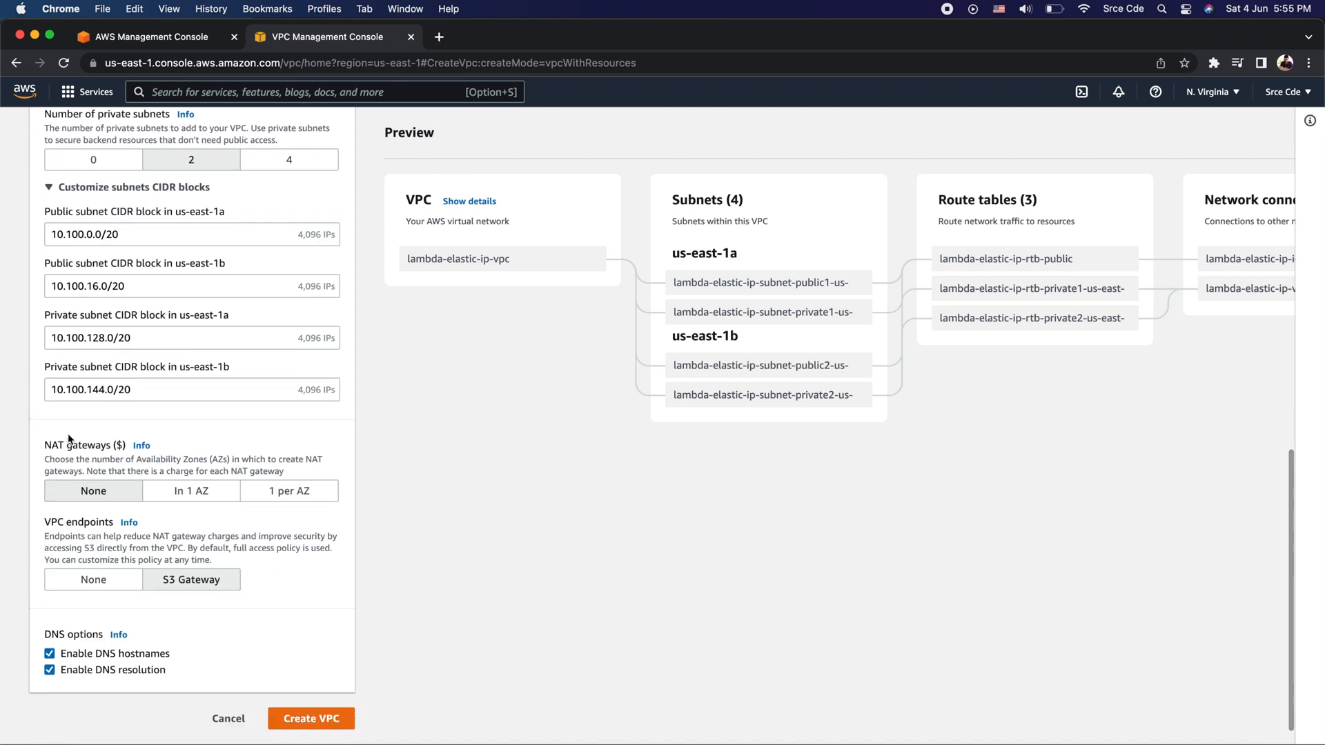
{"action": "left_click", "coordinate": [197, 503]}
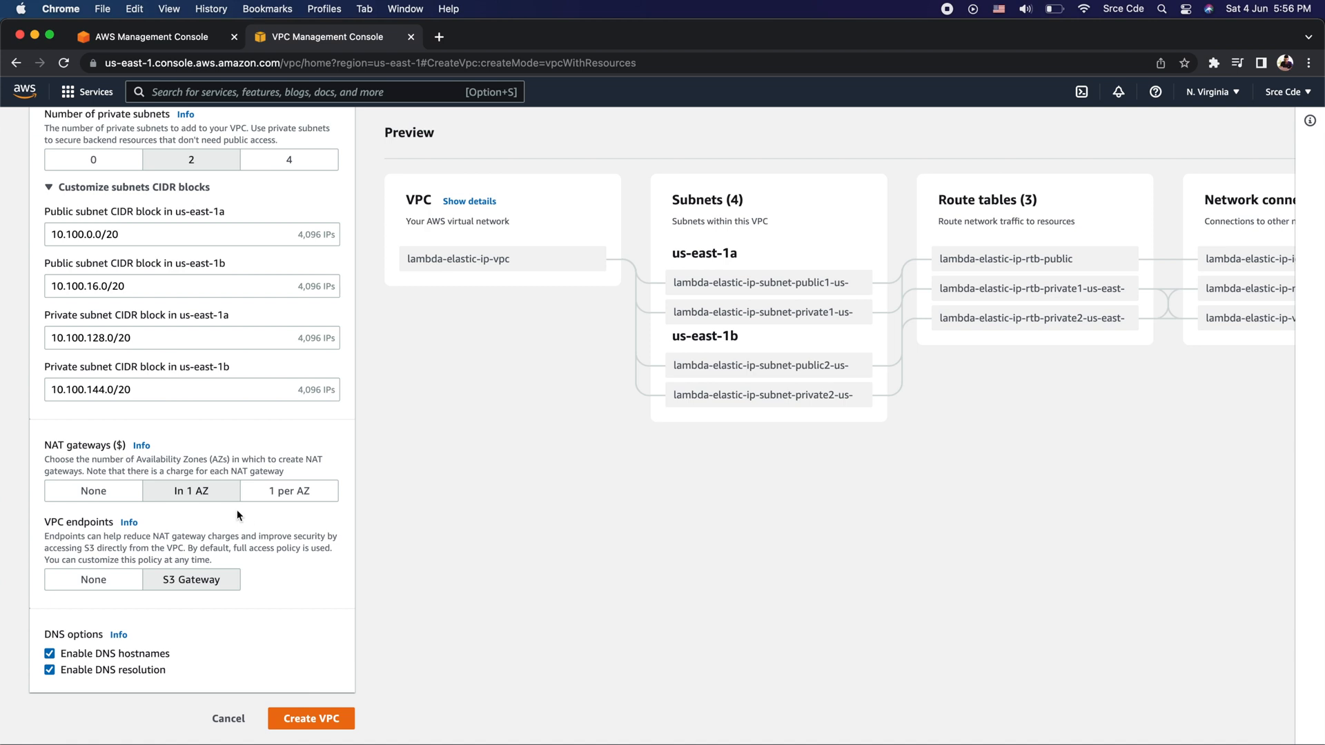
{"action": "left_click", "coordinate": [289, 494]}
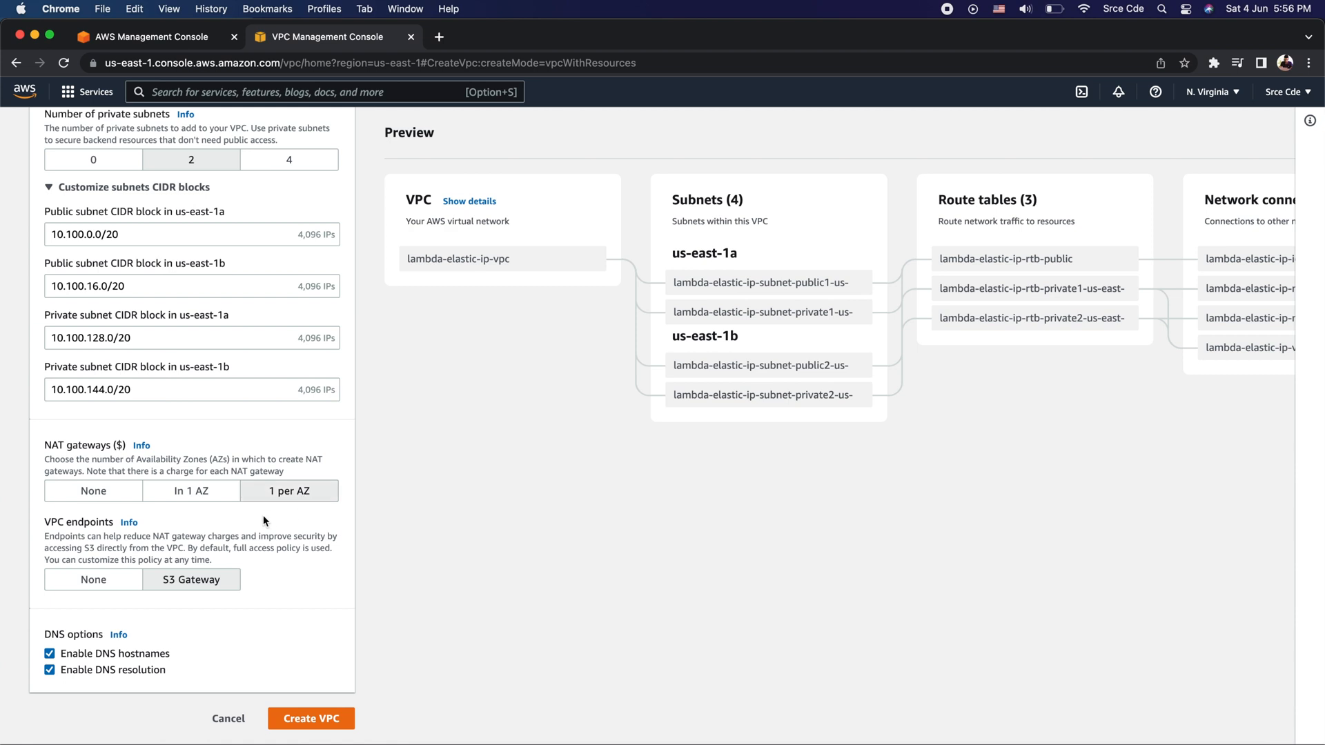
{"action": "left_click", "coordinate": [187, 494]}
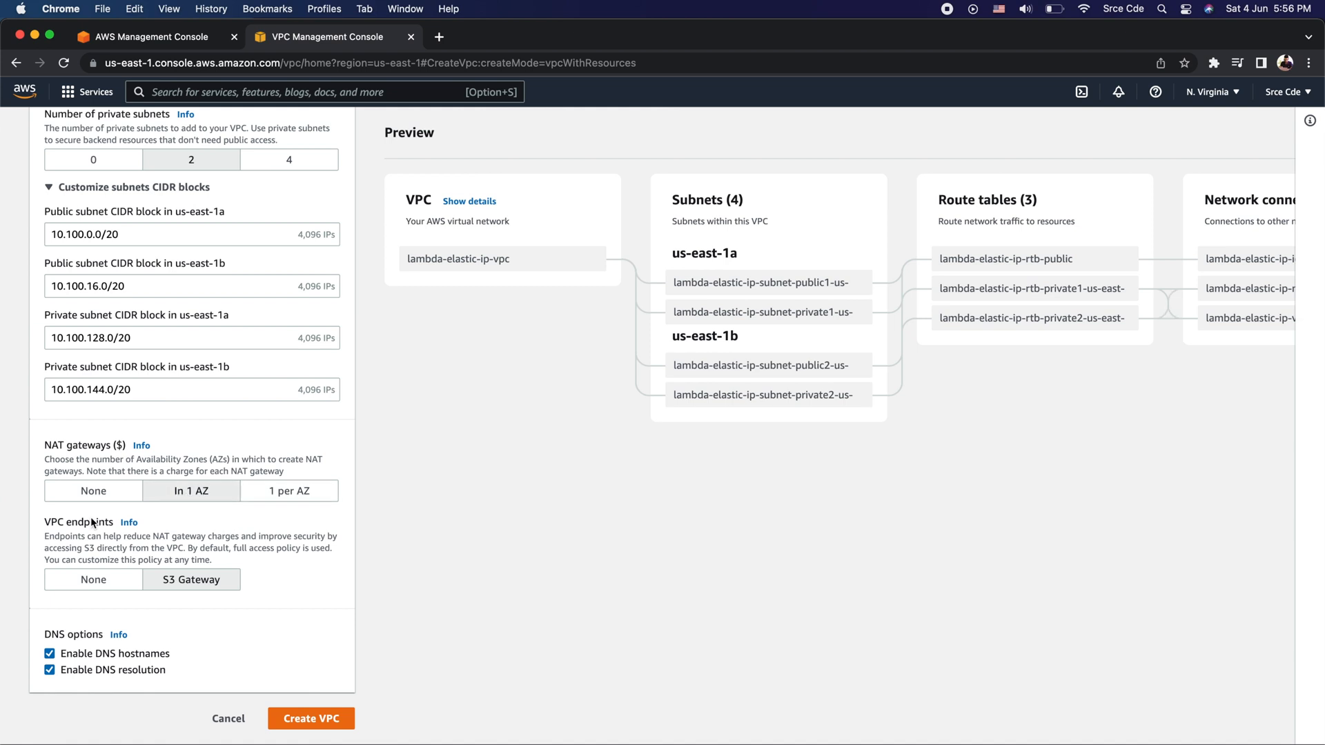
Set VPC endpoints to None and examine how subnets, route tables and network connections link in the preview.
{"action": "left_click", "coordinate": [88, 585]}
{"action": "scroll", "coordinate": [454, 428], "scroll_direction": "up", "scroll_amount": 2}
{"action": "scroll", "coordinate": [496, 381], "scroll_direction": "down", "scroll_amount": 1}
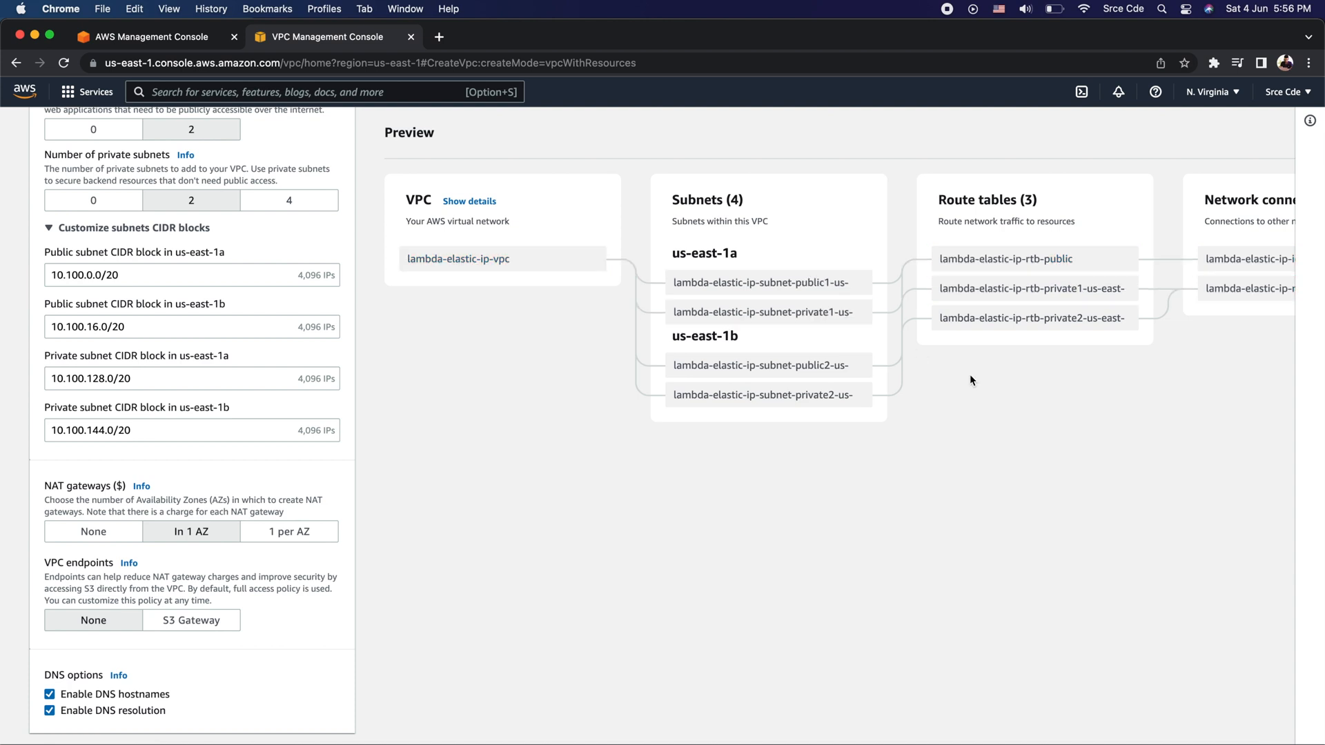
{"action": "scroll", "coordinate": [1011, 407], "scroll_direction": "right", "scroll_amount": 3}
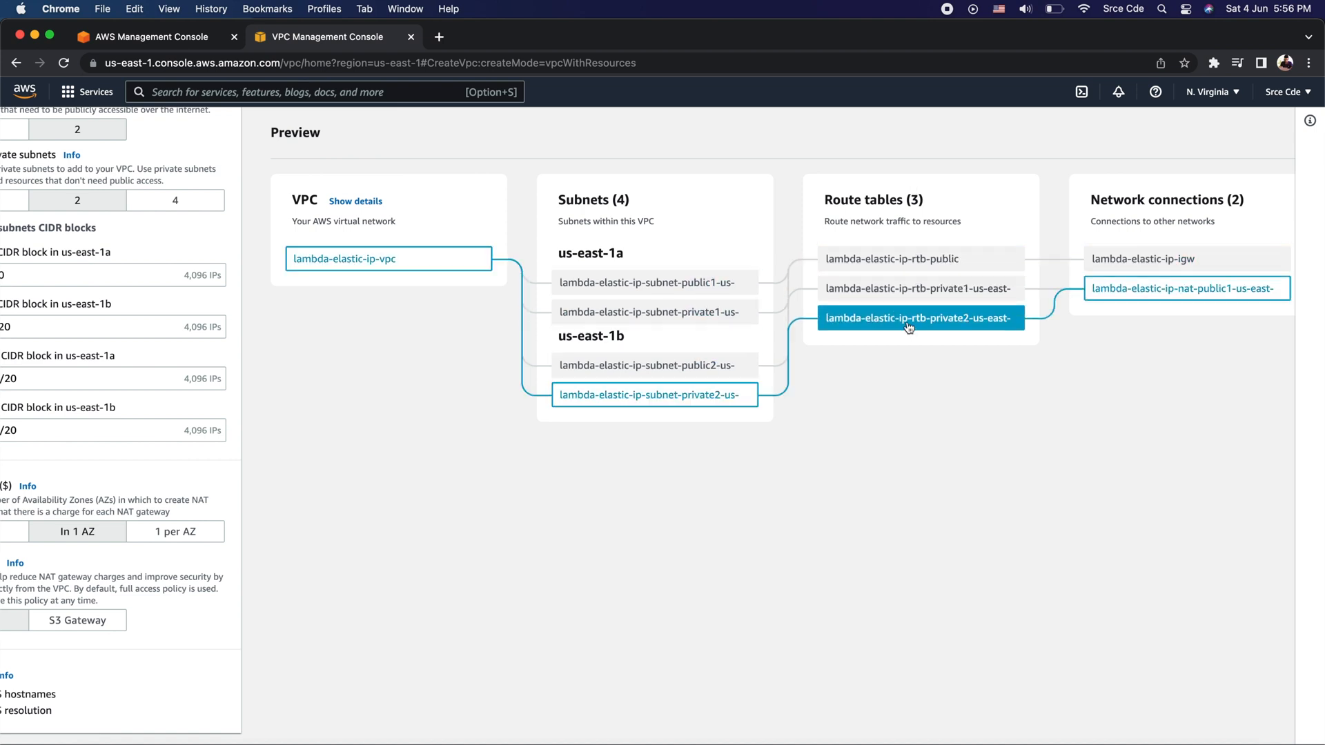
Create the lambda-elastic-ip VPC with DNS hostnames and DNS resolution enabled, and follow the progress of its resource creation.
{"action": "scroll", "coordinate": [904, 269], "scroll_direction": "right", "scroll_amount": 1}
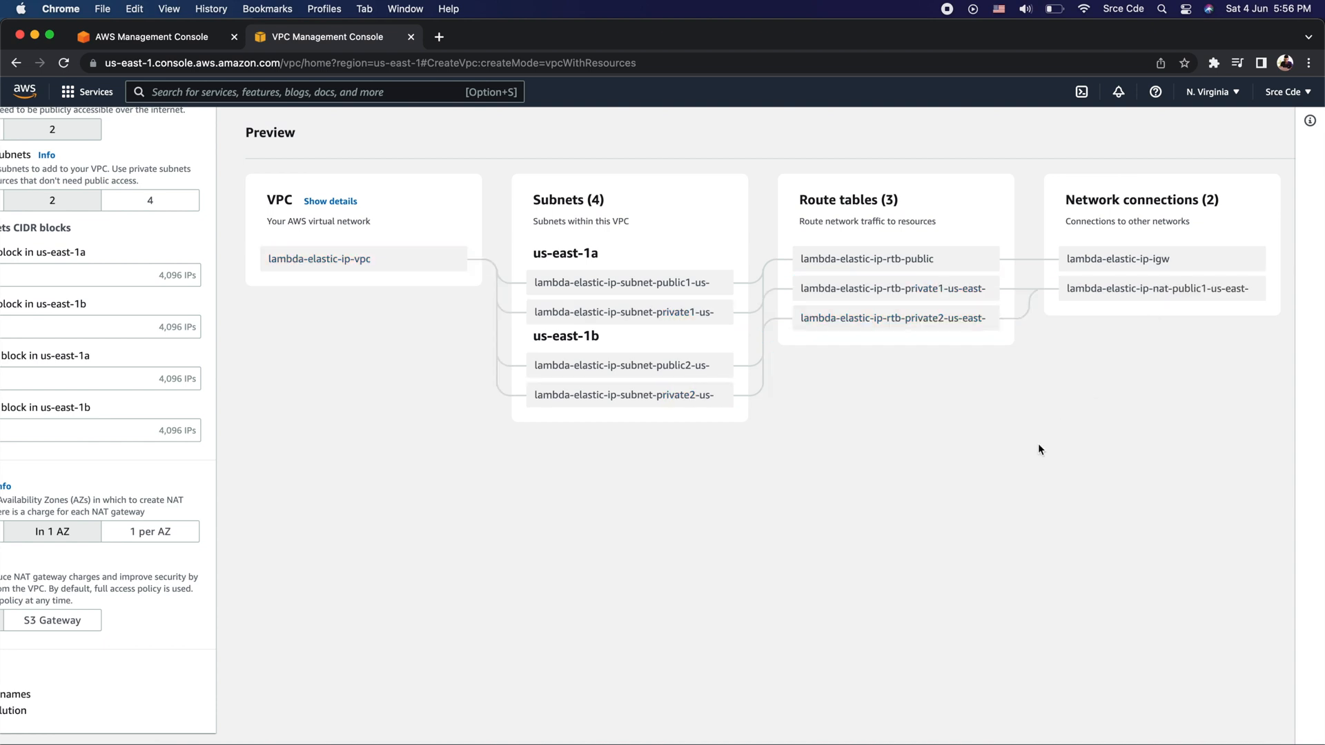
{"action": "scroll", "coordinate": [1037, 443], "scroll_direction": "left", "scroll_amount": 4}
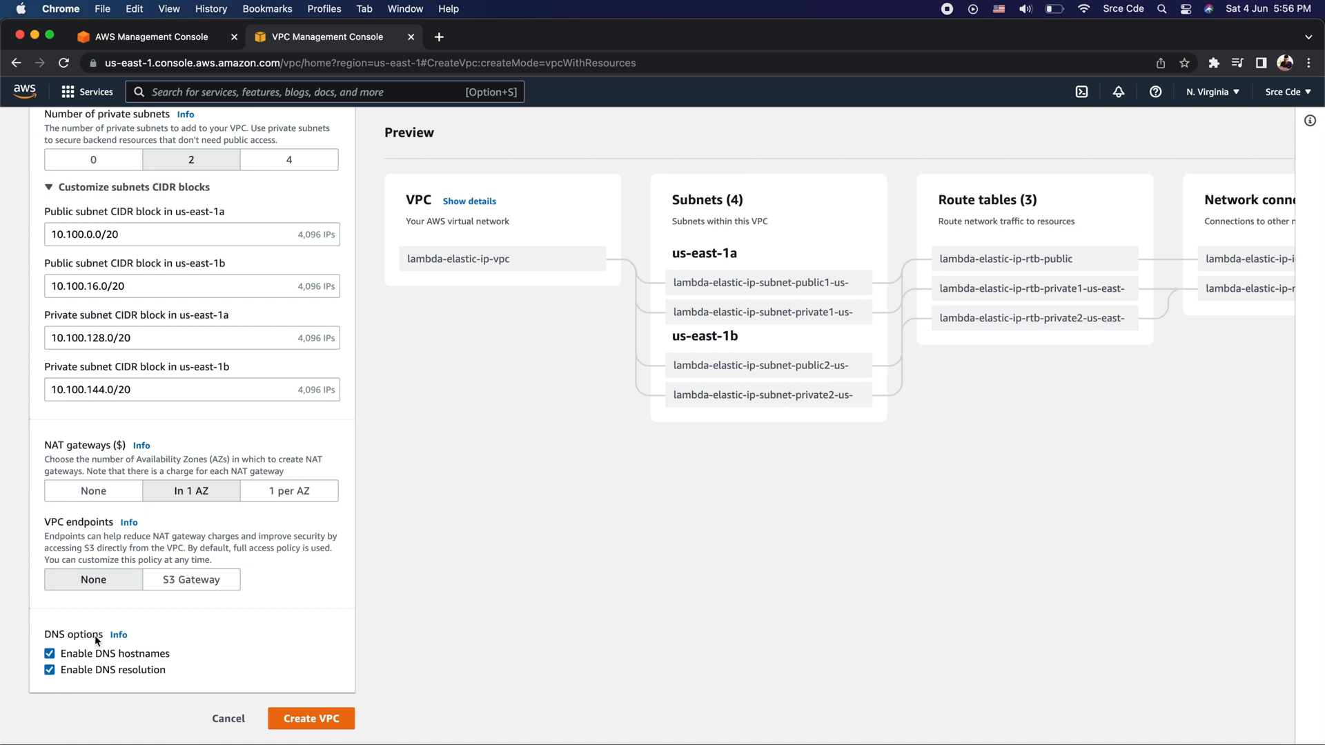
{"action": "left_click", "coordinate": [311, 718]}
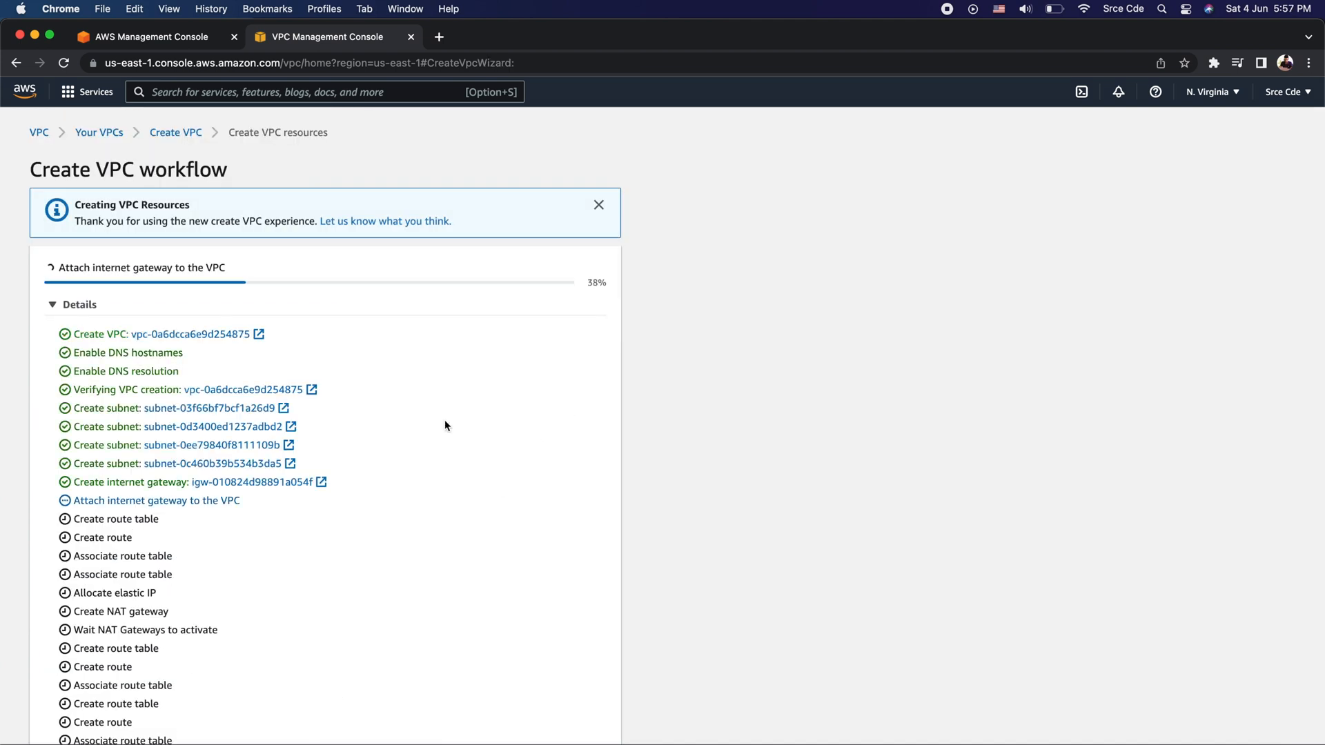
{"action": "scroll", "coordinate": [444, 423], "scroll_direction": "down", "scroll_amount": 2}
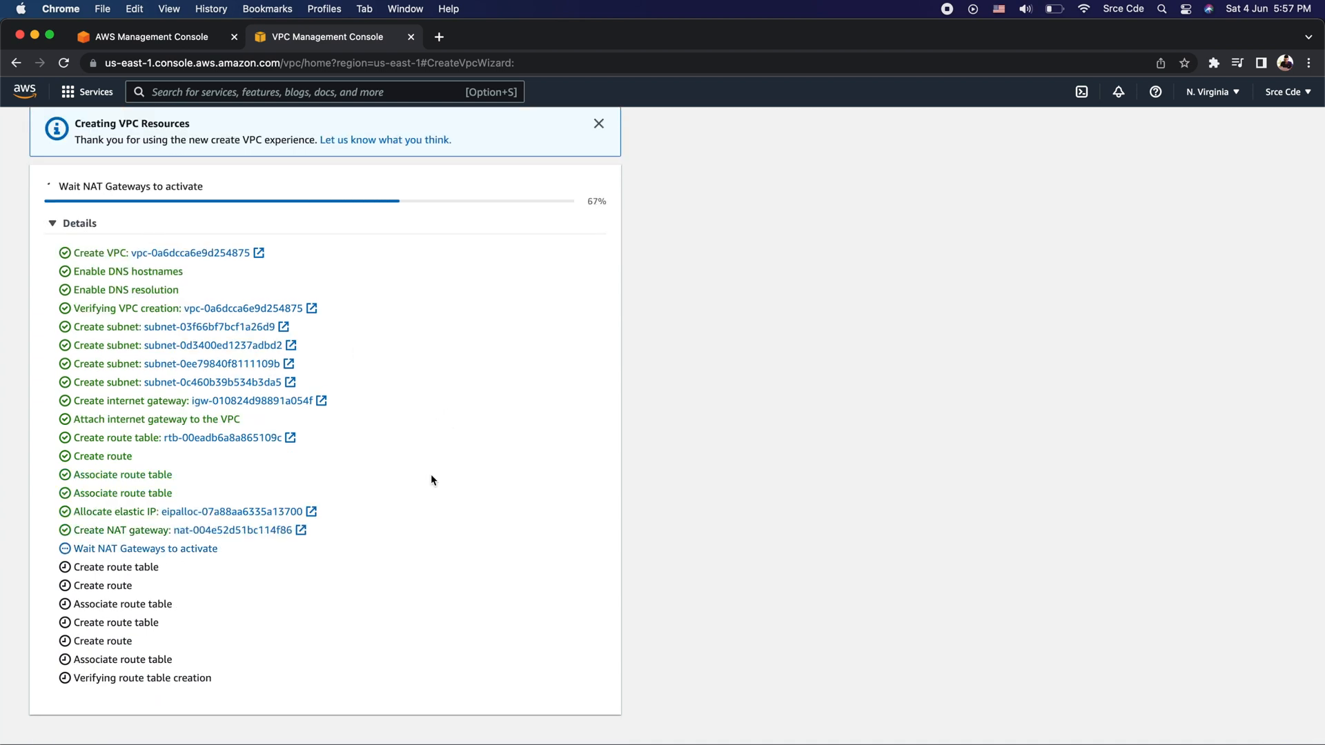
Search the AWS services for lambda and open the Lambda functions list in a separate browser tab.
{"action": "left_click", "coordinate": [223, 92]}
{"action": "type", "text": "lambda"}
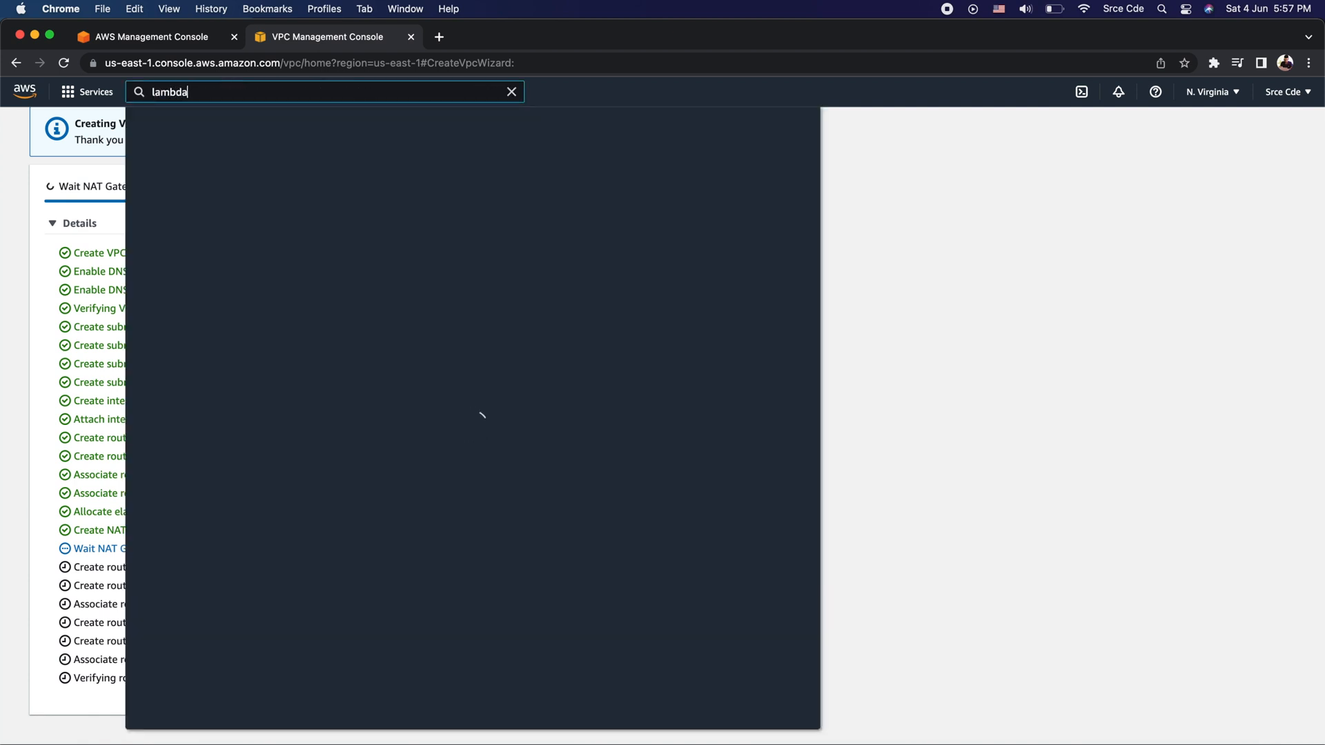
{"action": "left_click", "coordinate": [378, 204], "text": "super"}
{"action": "left_click", "coordinate": [916, 241]}
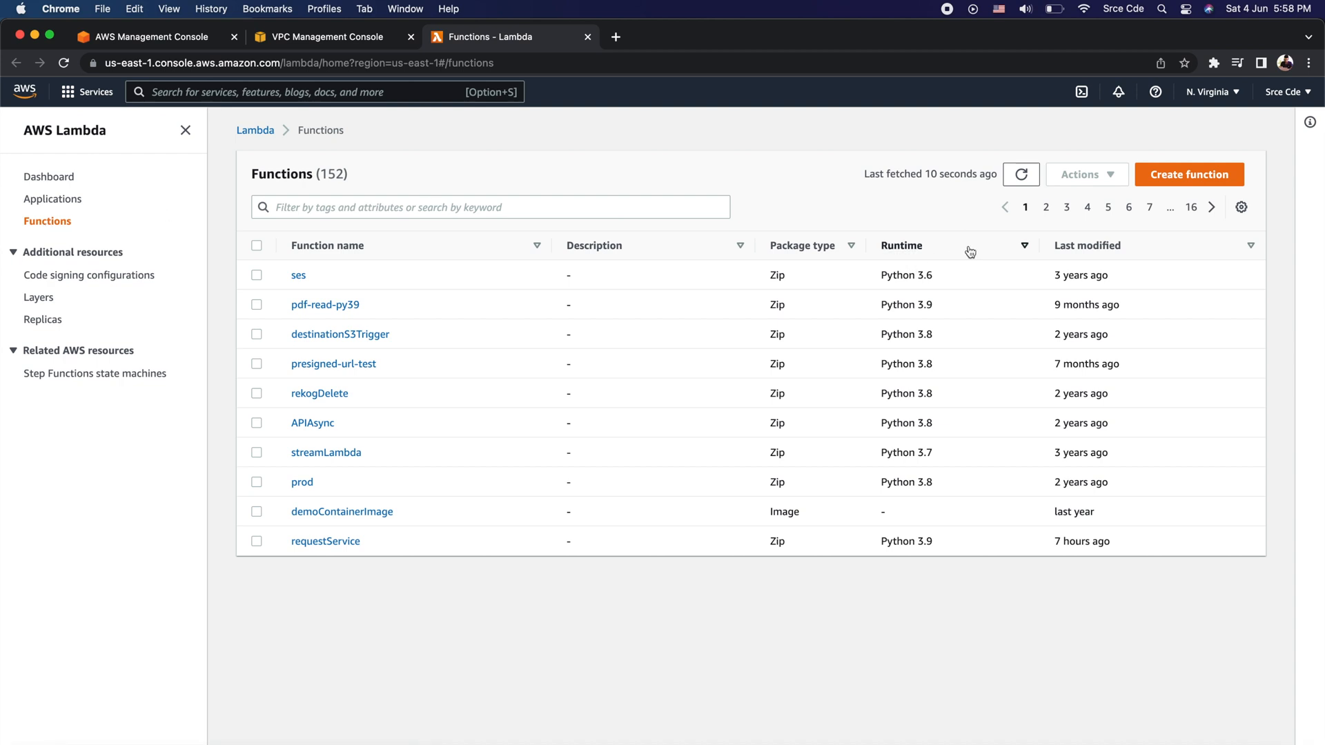
Create a Lambda function from scratch named staticIP with the Python 3.9 runtime.
{"action": "left_click", "coordinate": [1204, 178]}
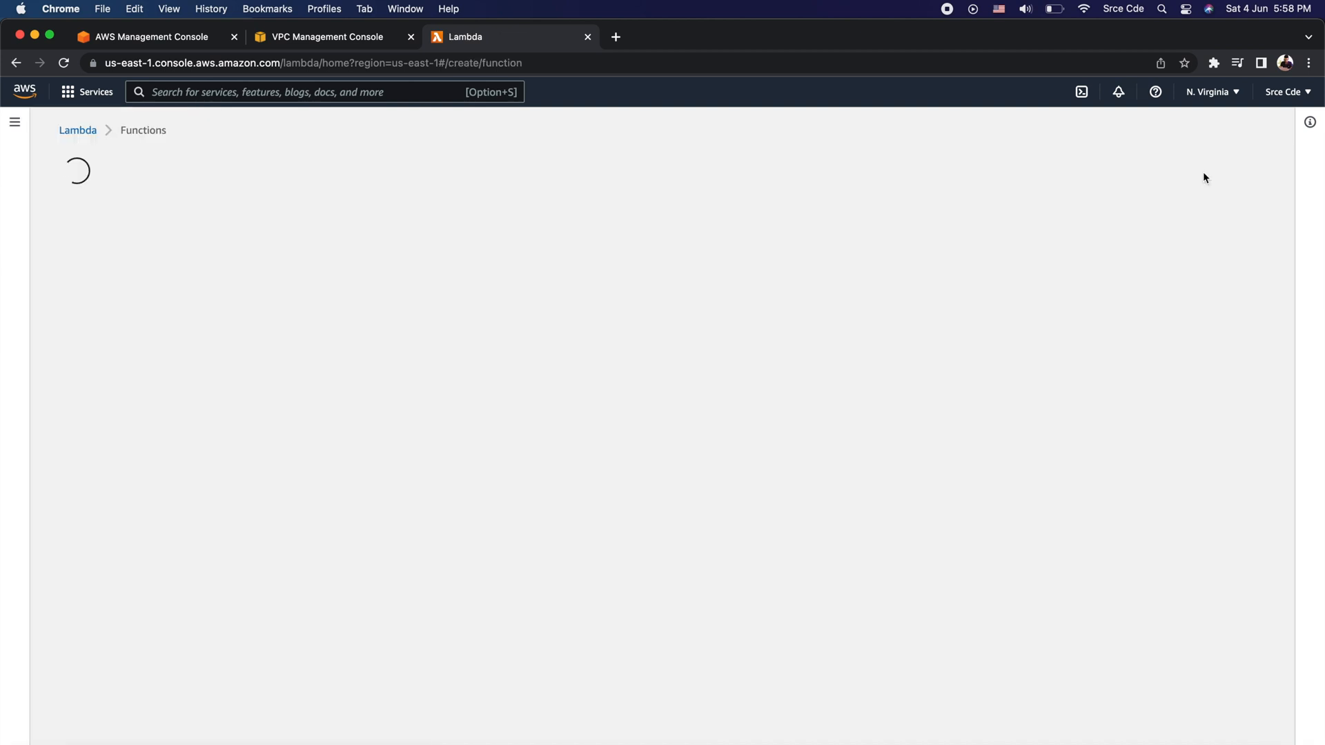
{"action": "left_click", "coordinate": [168, 418]}
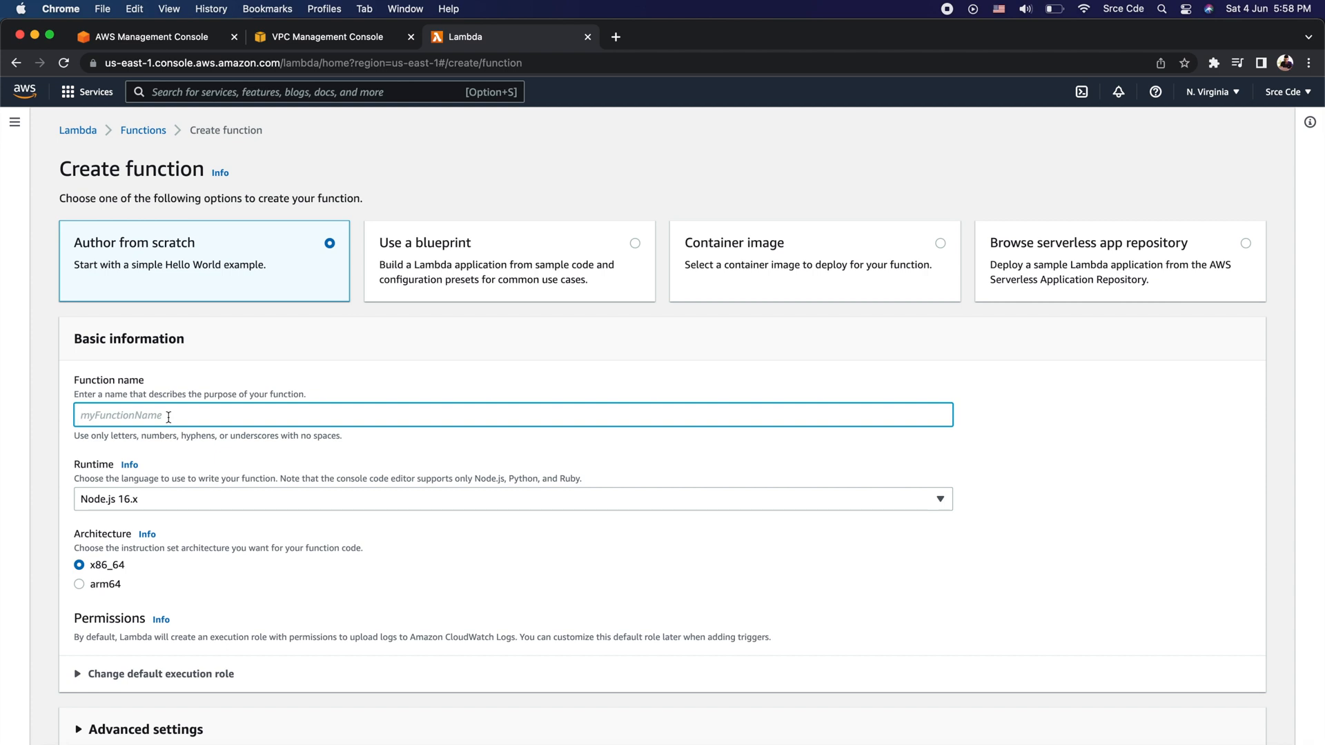
{"action": "type", "text": "staticIP"}
{"action": "scroll", "coordinate": [153, 459], "scroll_direction": "down", "scroll_amount": 2}
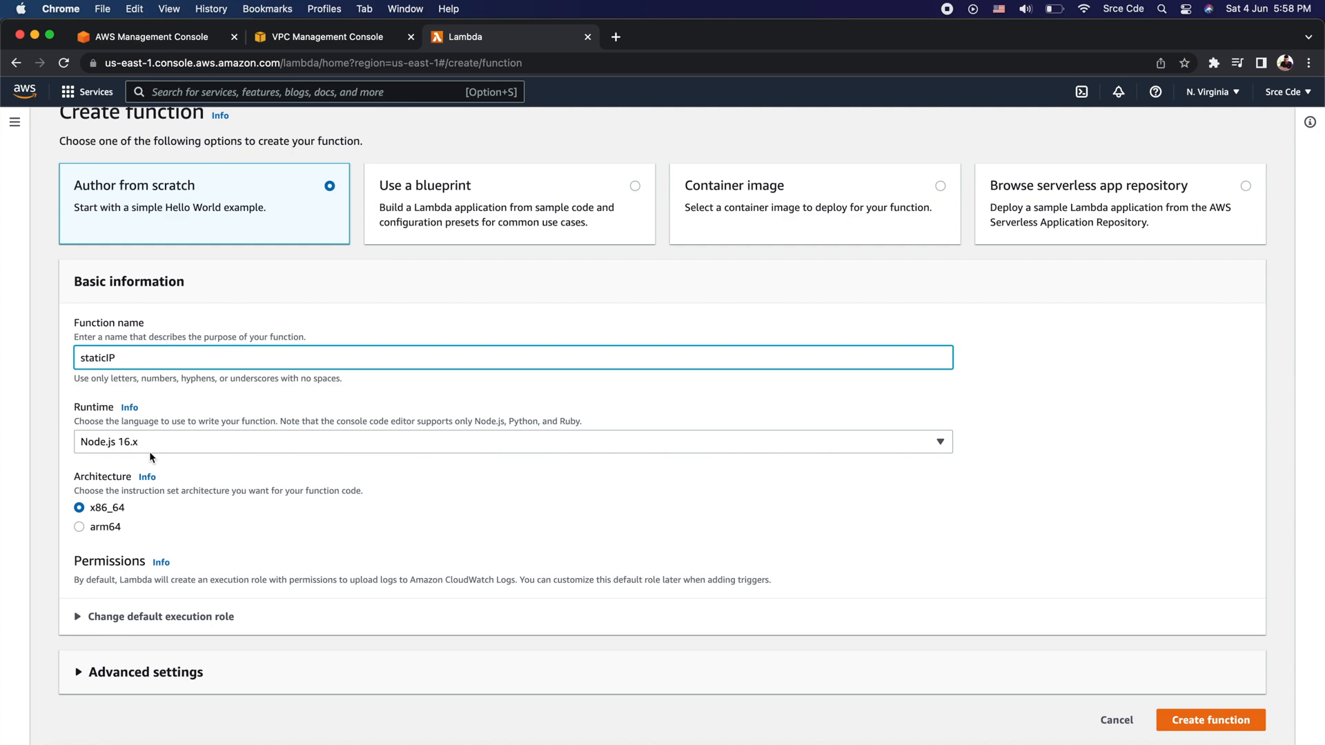
{"action": "left_click", "coordinate": [147, 445]}
{"action": "left_click", "coordinate": [162, 276]}
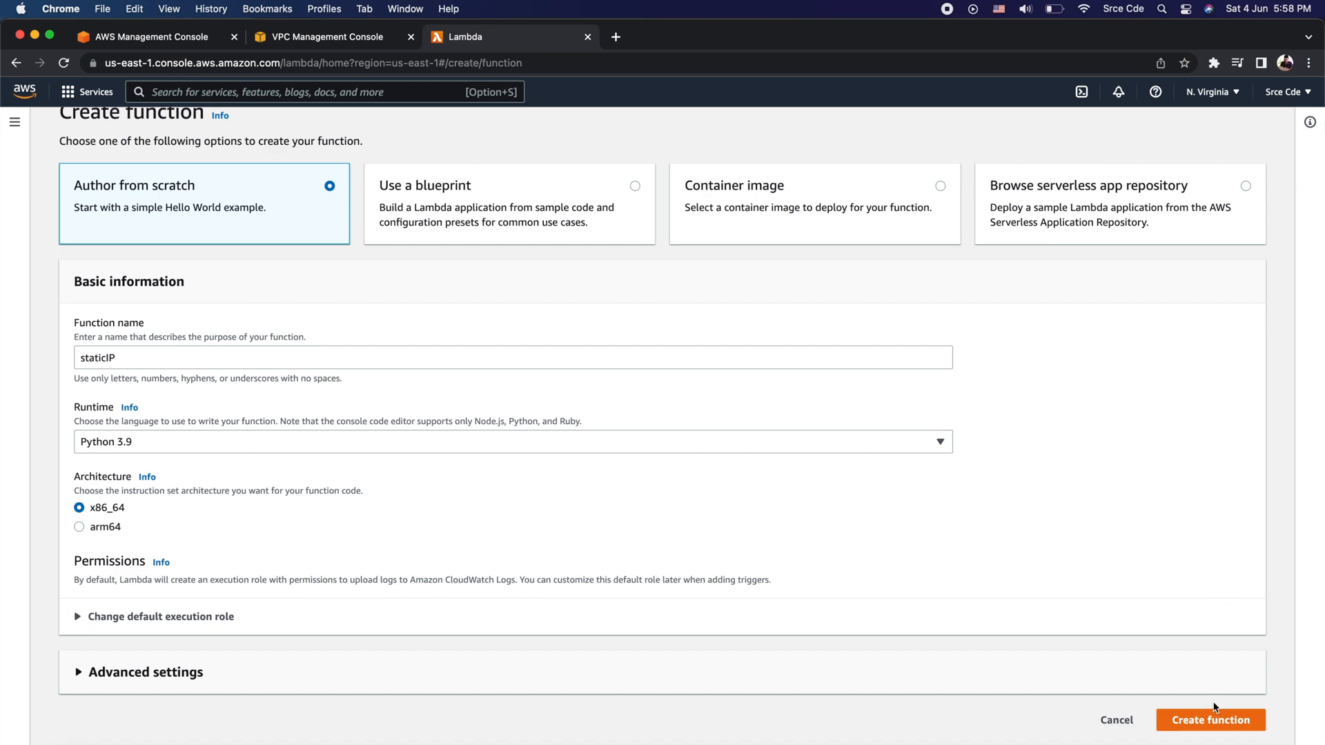
{"action": "left_click", "coordinate": [1211, 717]}
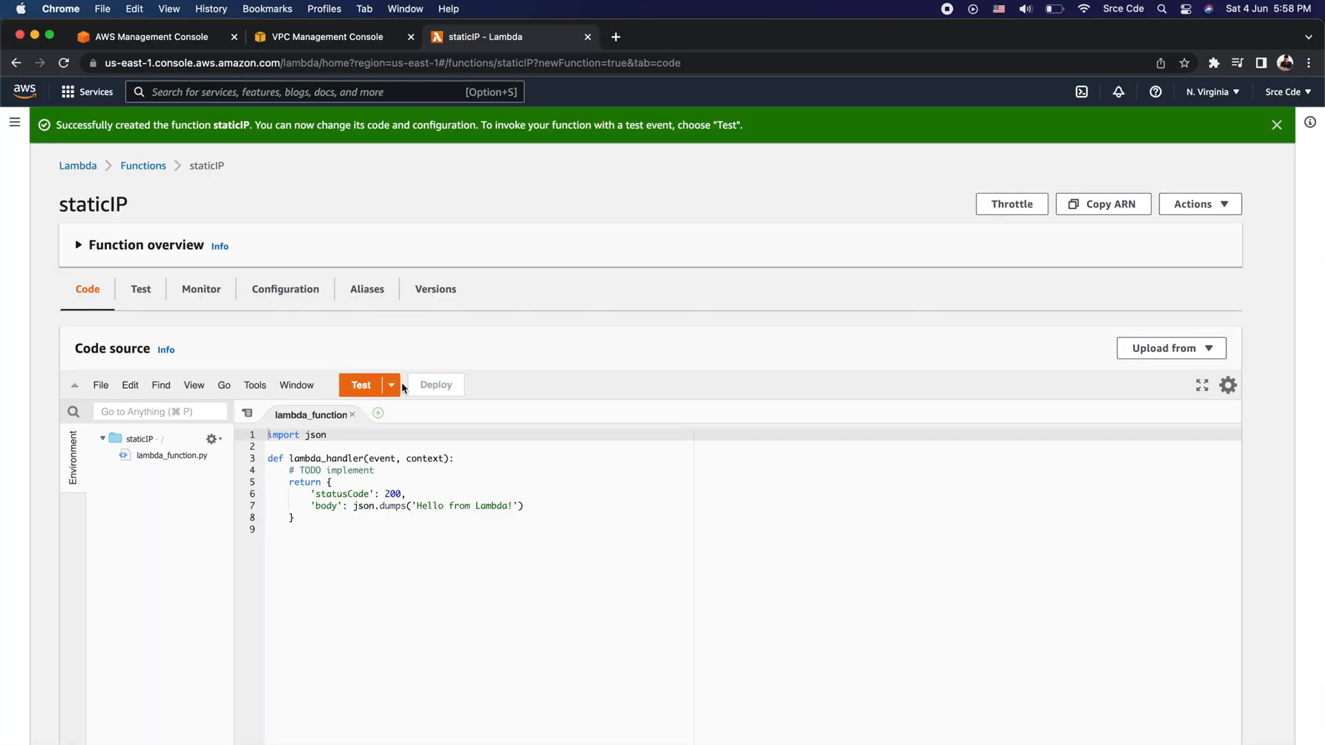
Open the staticIP function's execution role in IAM from its permissions configuration.
{"action": "left_click", "coordinate": [289, 295]}
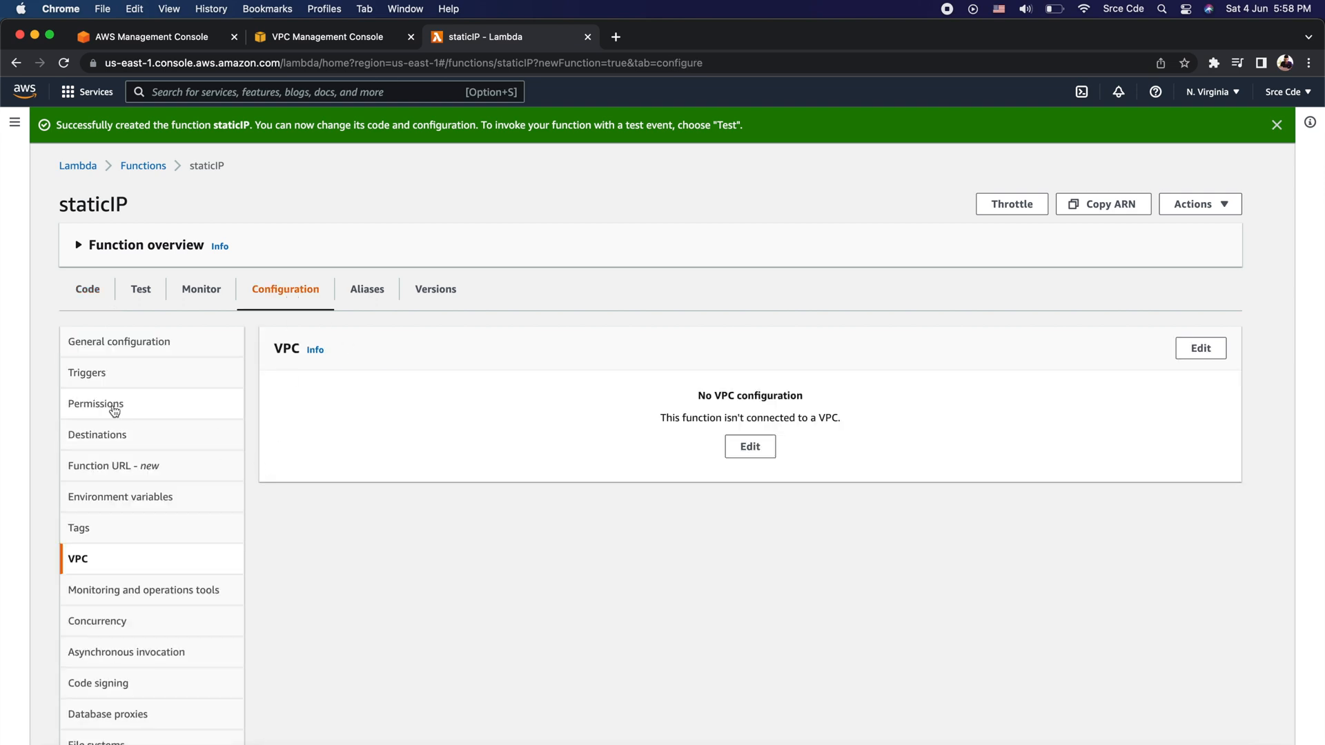
{"action": "left_click", "coordinate": [113, 410]}
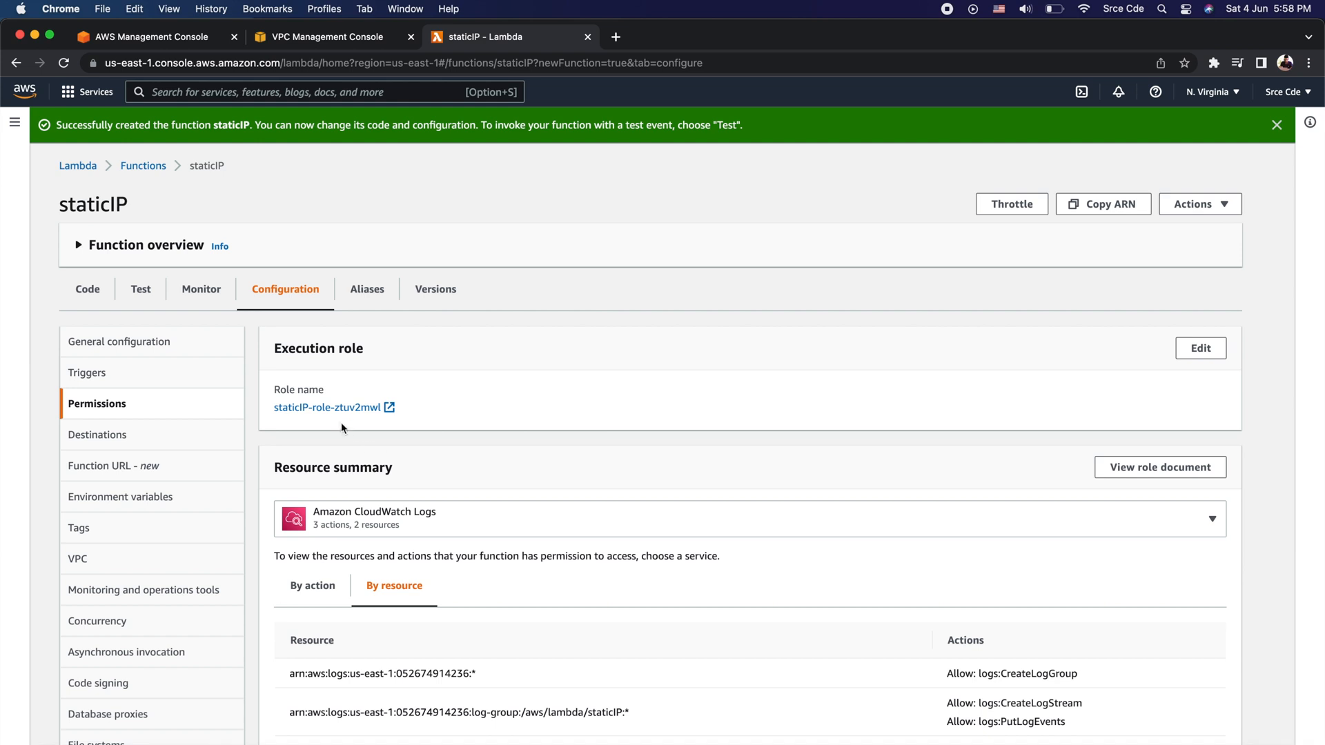
{"action": "left_click", "coordinate": [329, 408]}
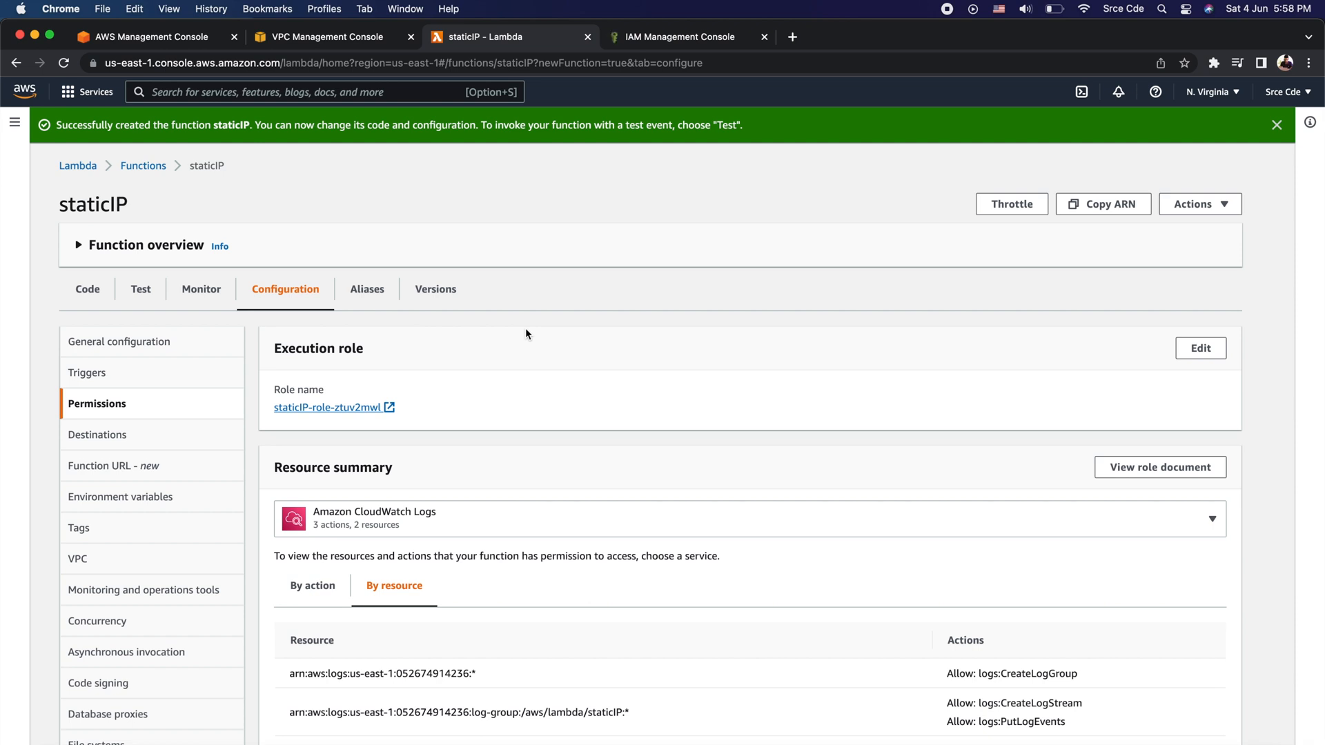
{"action": "left_click", "coordinate": [679, 39]}
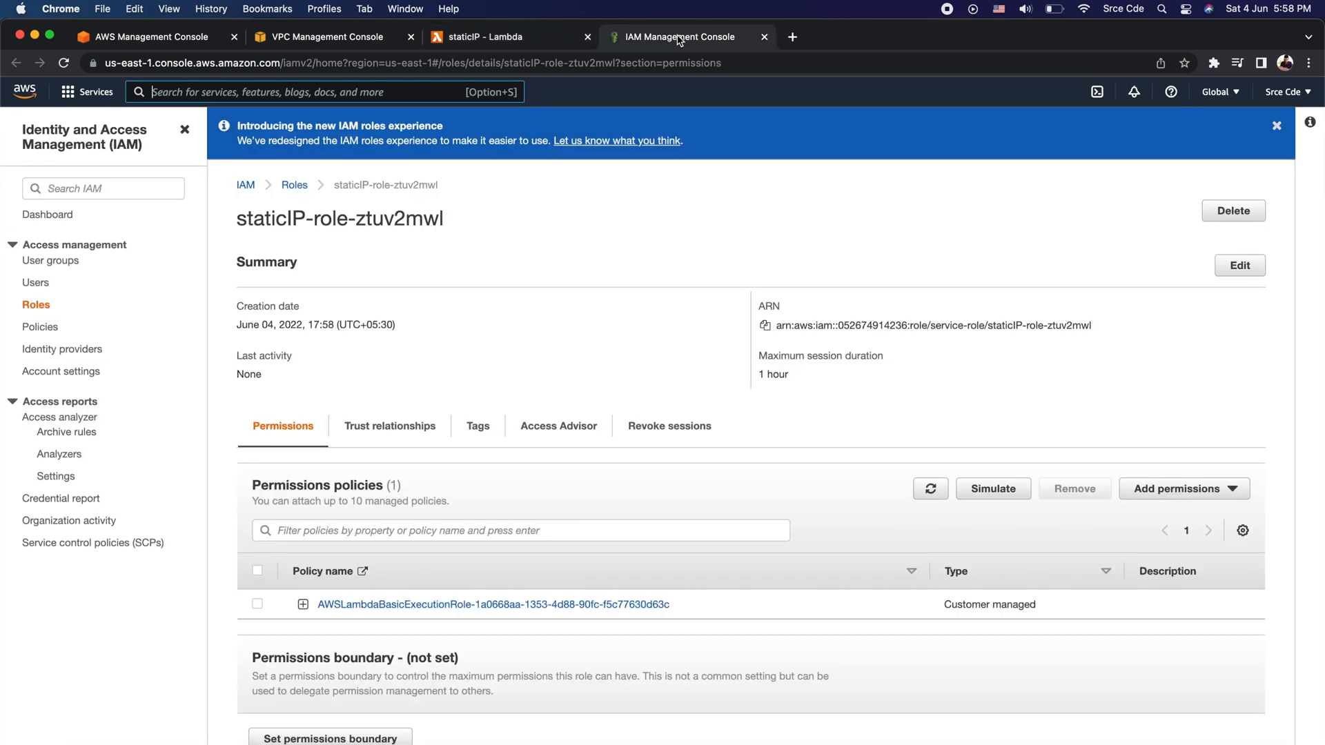
Filter the available policies by vpc and attach AWSLambdaVPCAccessExecutionRole to the function's execution role.
{"action": "scroll", "coordinate": [433, 514], "scroll_direction": "down", "scroll_amount": 2}
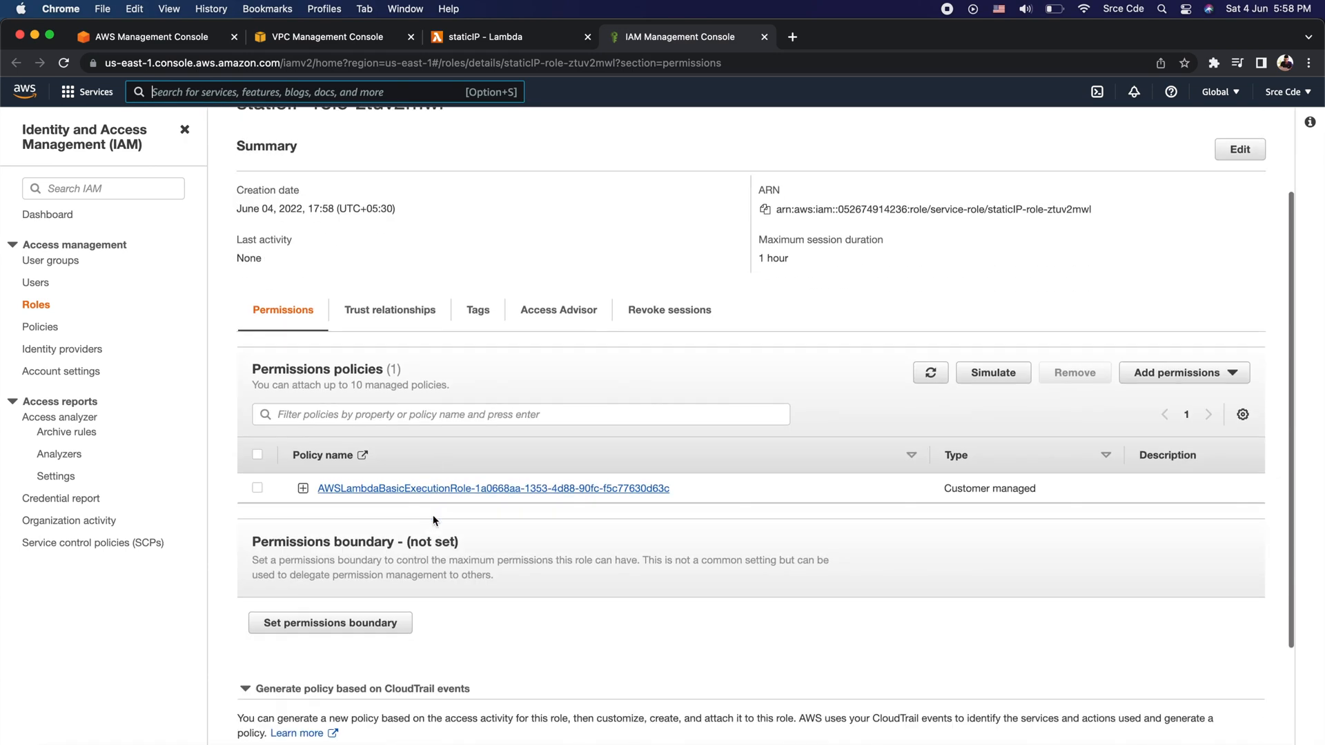
{"action": "scroll", "coordinate": [433, 515], "scroll_direction": "down", "scroll_amount": 3}
{"action": "left_click", "coordinate": [1228, 279]}
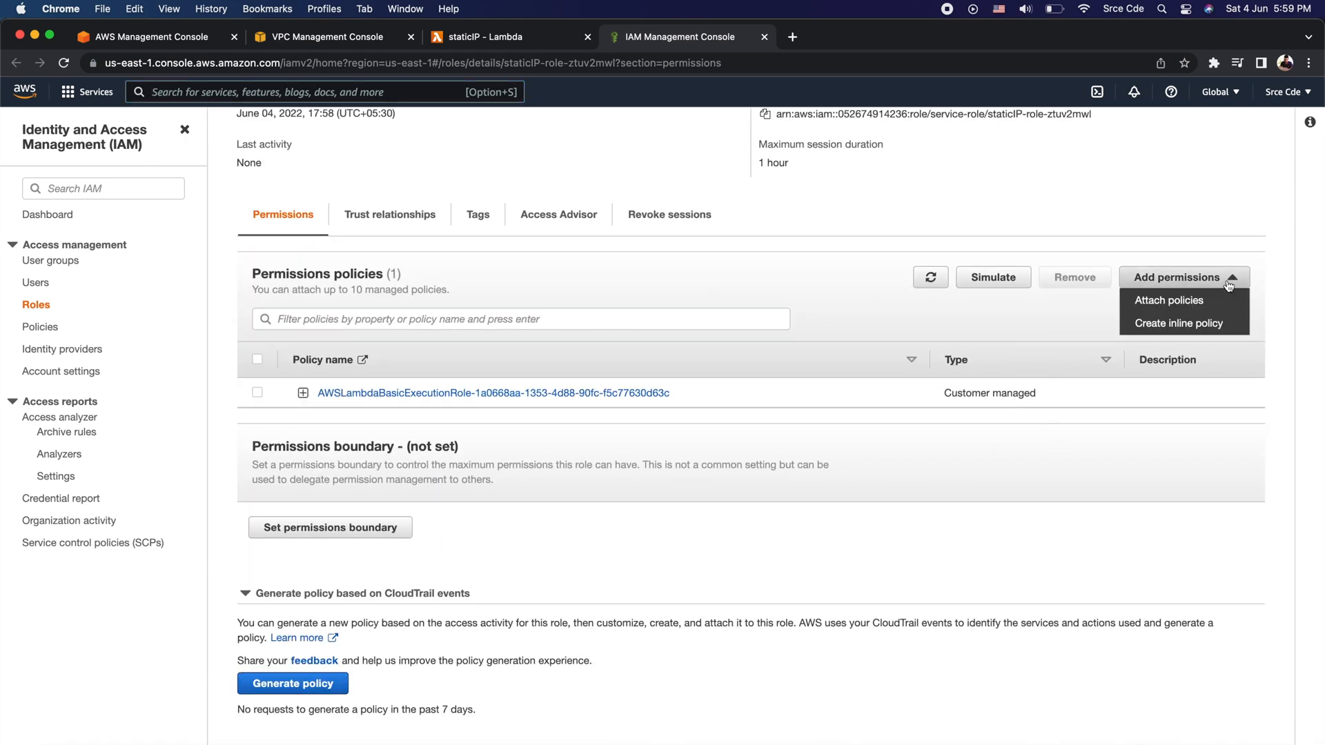
{"action": "left_click", "coordinate": [1220, 306]}
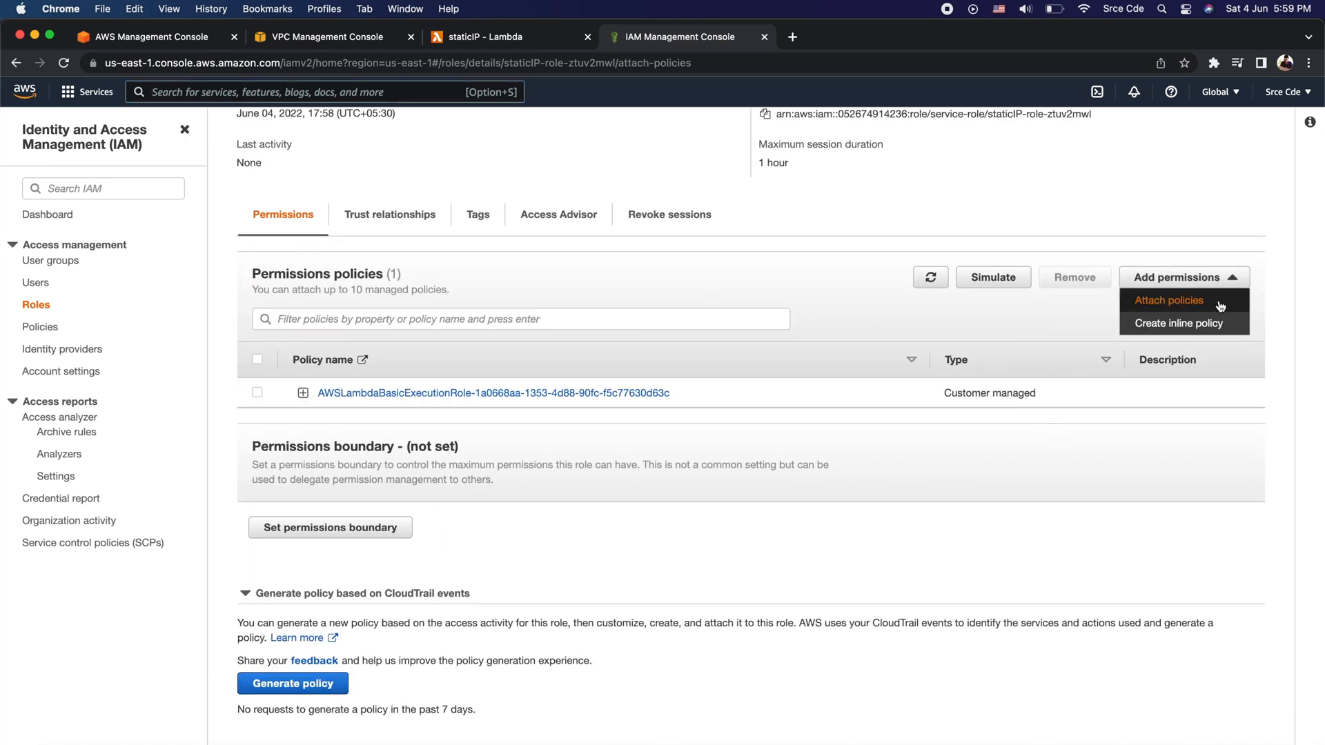
{"action": "left_click", "coordinate": [335, 363]}
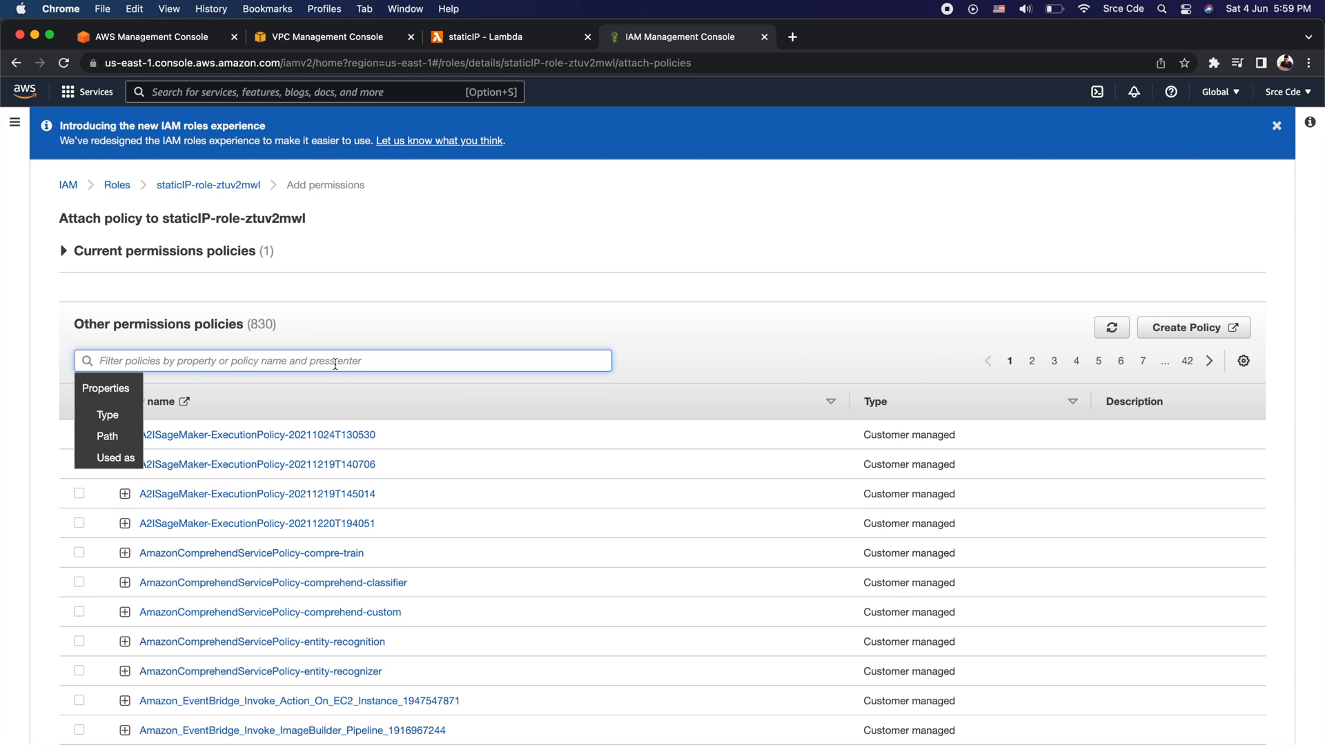
{"action": "type", "text": "vpc"}
{"action": "key", "text": "Return"}
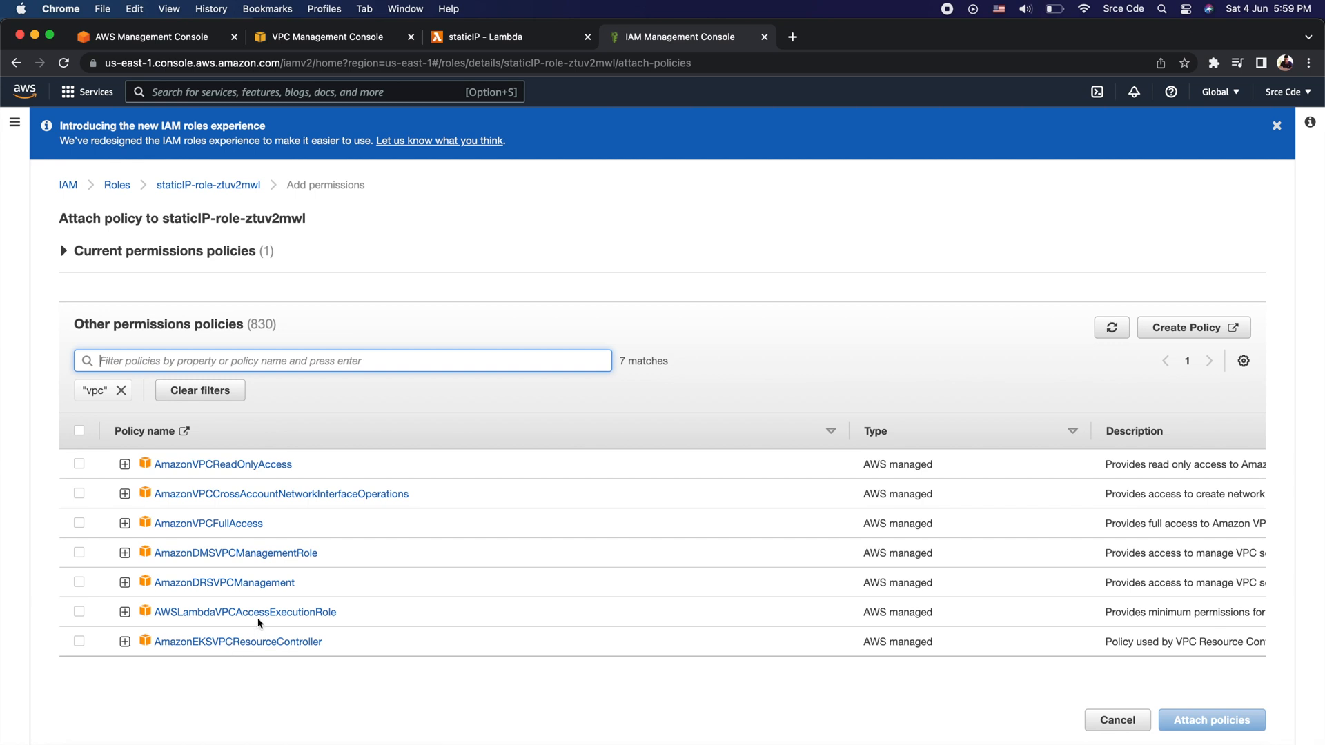
{"action": "left_click", "coordinate": [79, 612]}
{"action": "scroll", "coordinate": [902, 585], "scroll_direction": "down", "scroll_amount": 1}
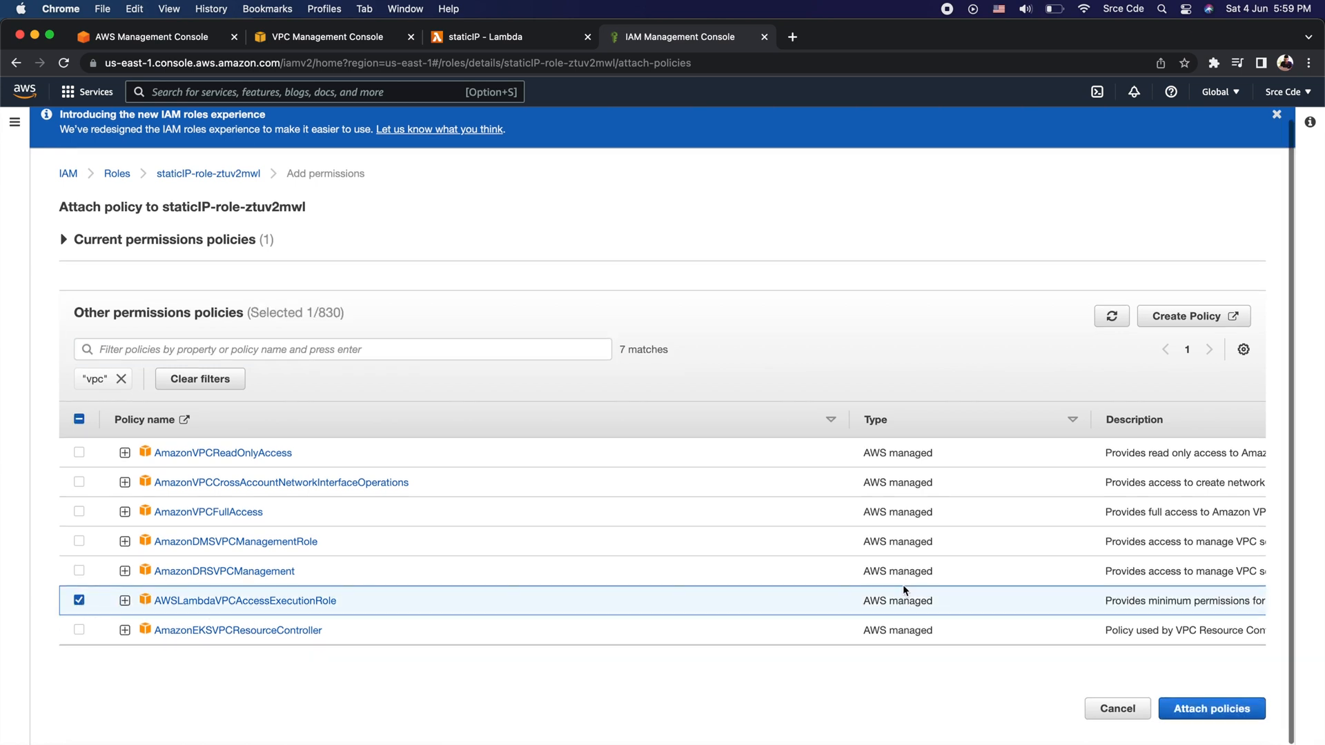
{"action": "left_click", "coordinate": [1204, 709]}
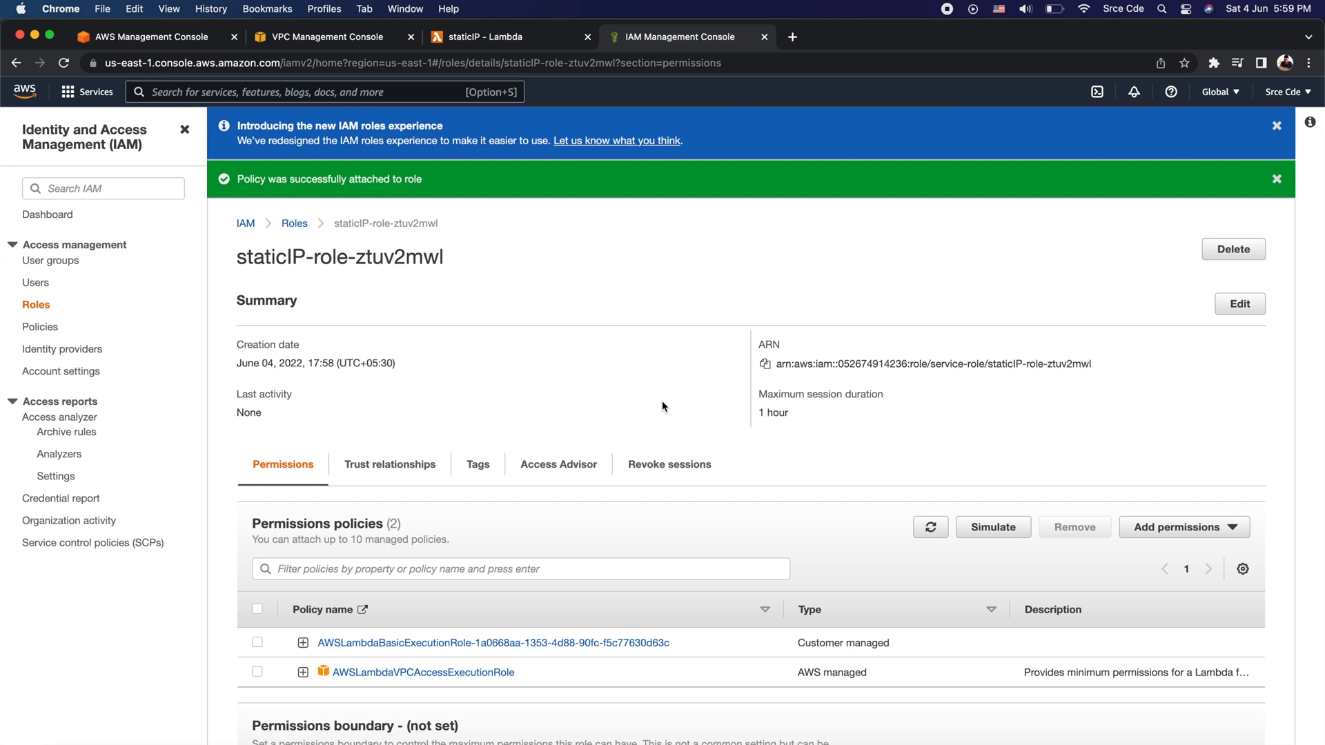
Close the IAM page, review the finished VPC creation workflow and view the new VPC's details.
{"action": "left_click", "coordinate": [765, 38]}
{"action": "left_click", "coordinate": [324, 46]}
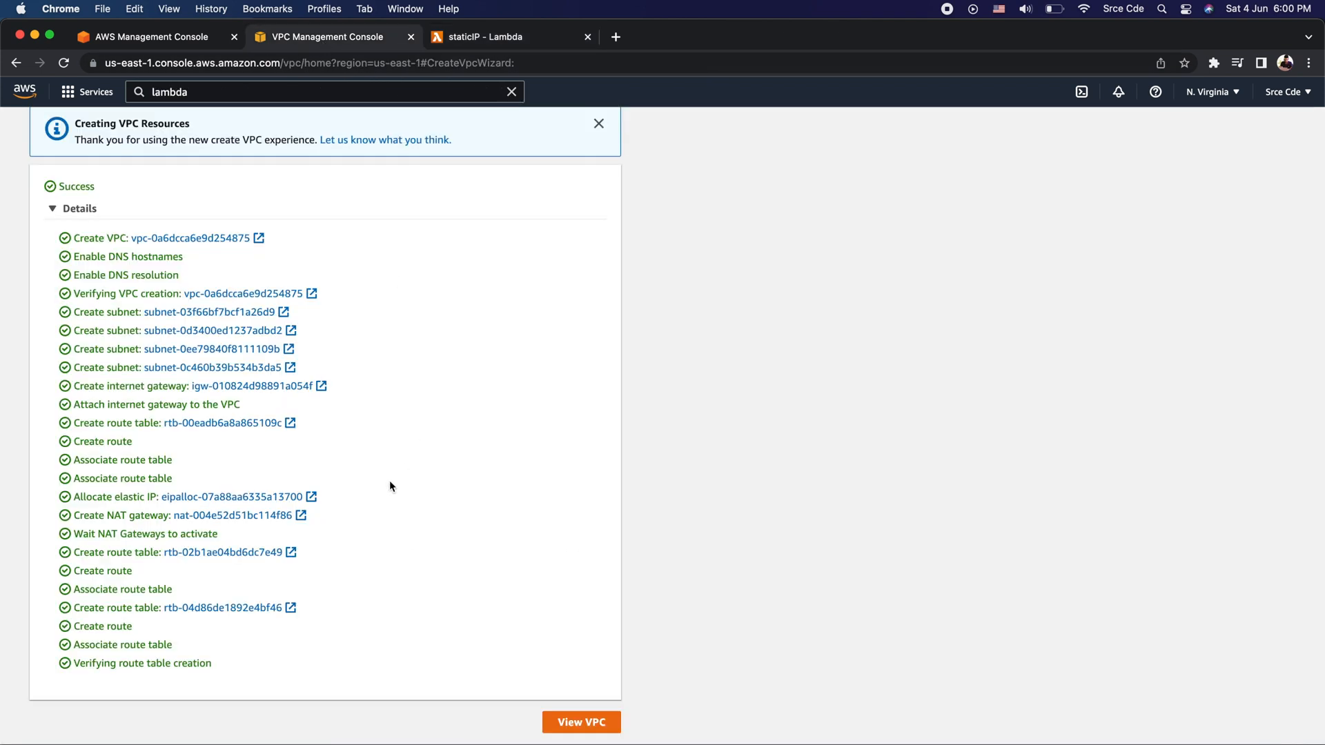
{"action": "scroll", "coordinate": [390, 485], "scroll_direction": "up", "scroll_amount": 2}
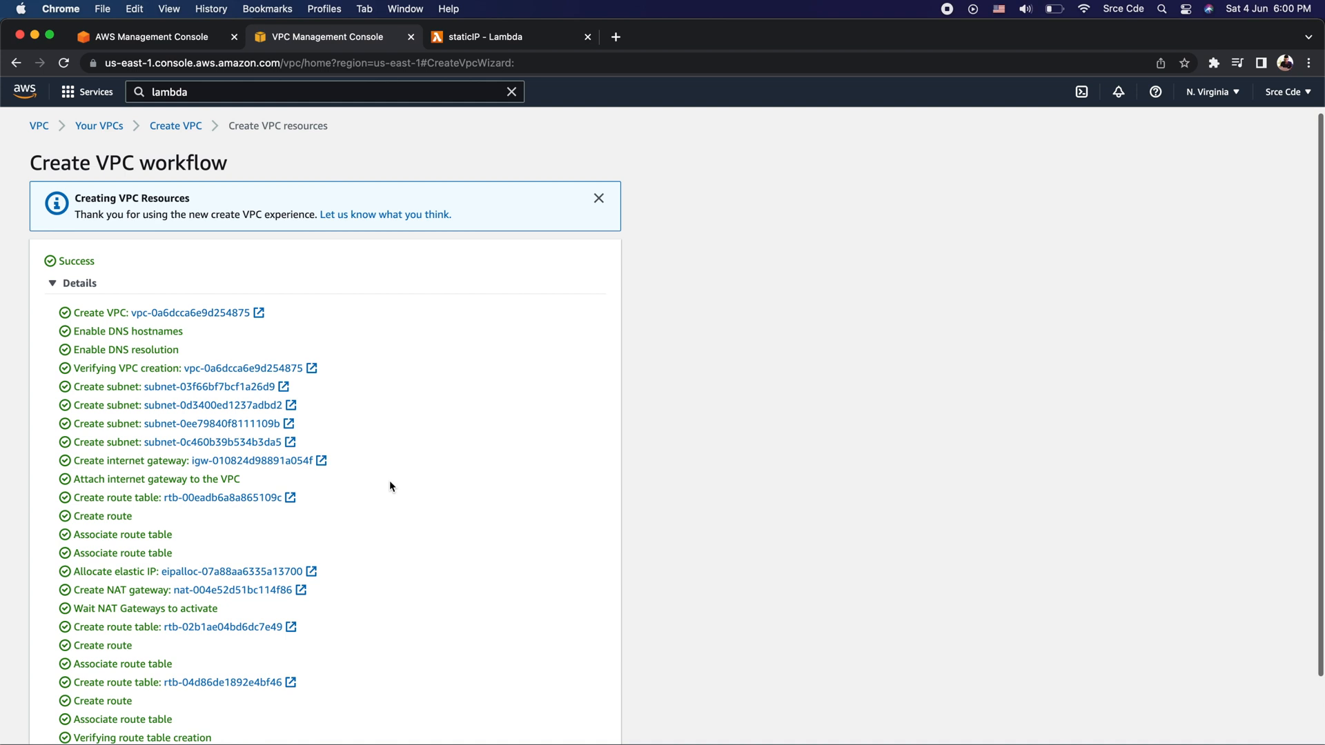
{"action": "scroll", "coordinate": [390, 485], "scroll_direction": "down", "scroll_amount": 2}
{"action": "left_click", "coordinate": [578, 725]}
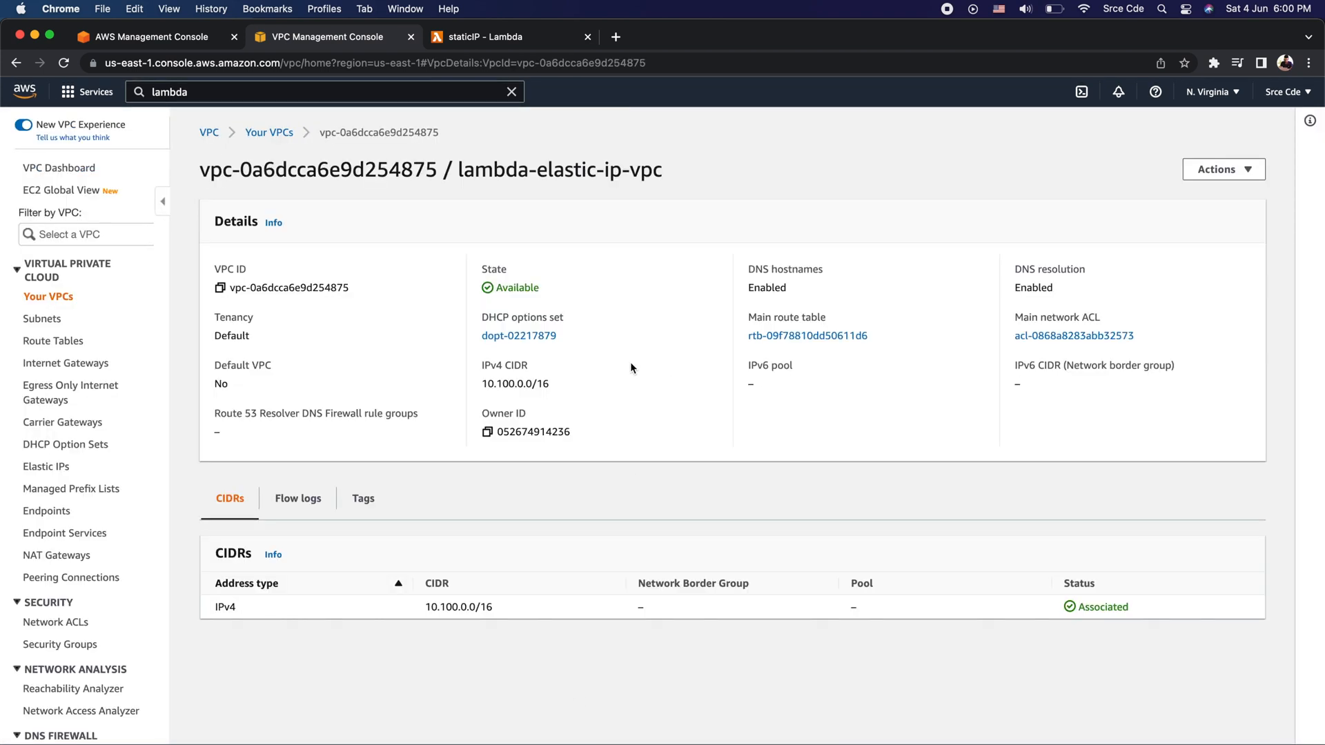
Select lambda-elastic-ip-vpc in the list of VPCs and copy its VPC ID.
{"action": "left_click", "coordinate": [69, 298]}
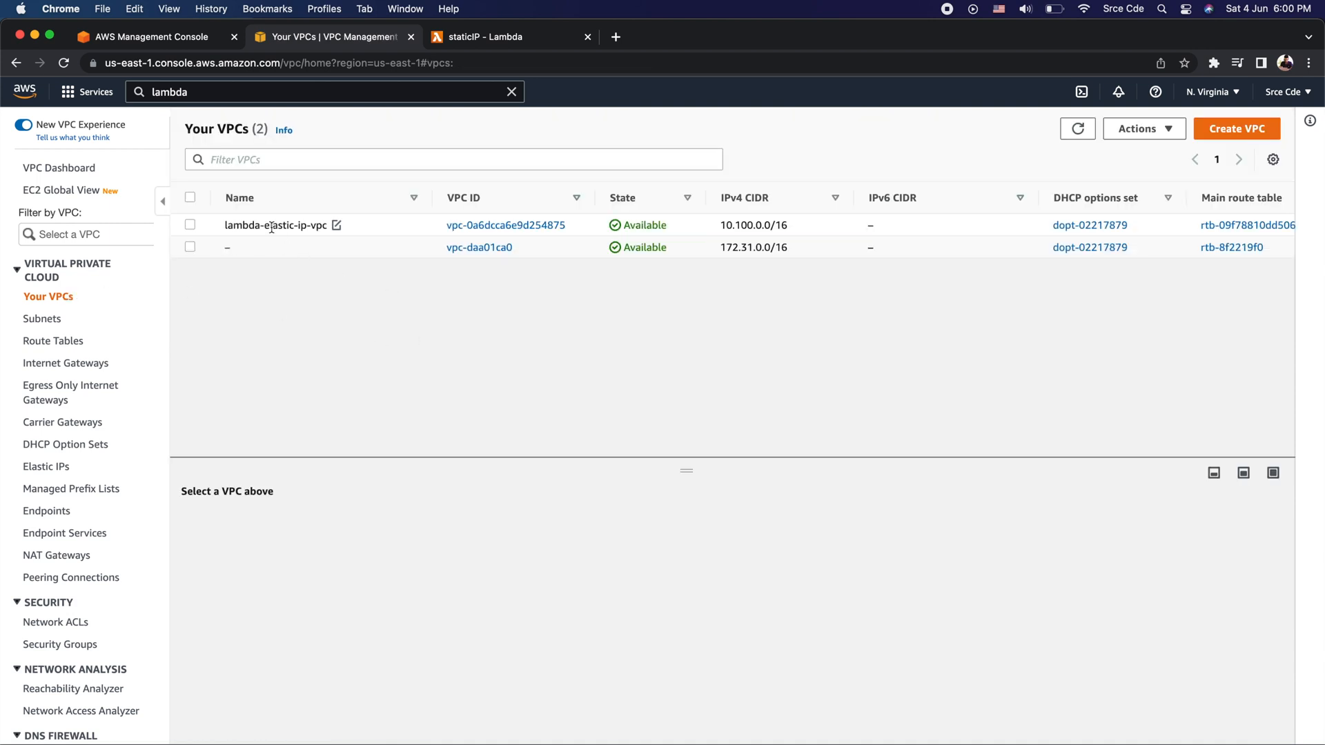
{"action": "left_click", "coordinate": [271, 228]}
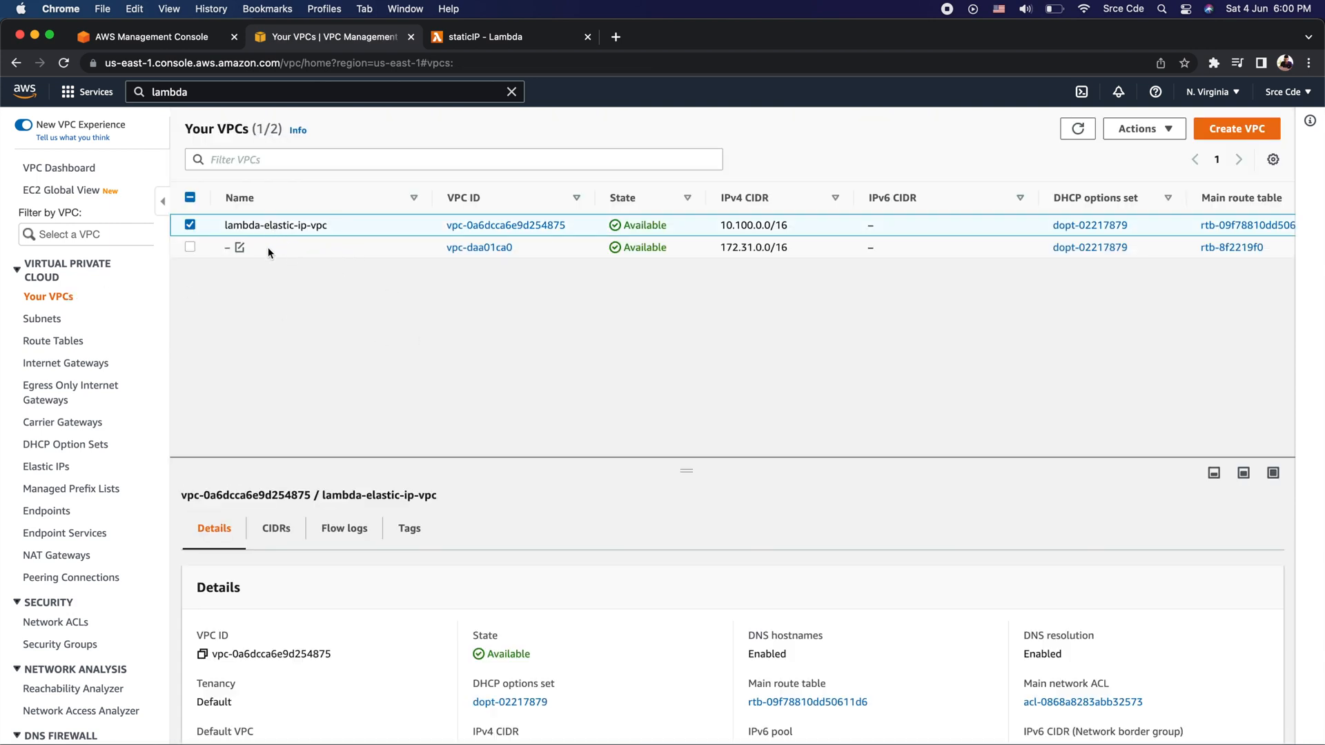
{"action": "left_click_drag", "start_coordinate": [582, 225], "coordinate": [445, 224]}
{"action": "key", "text": "super+c"}
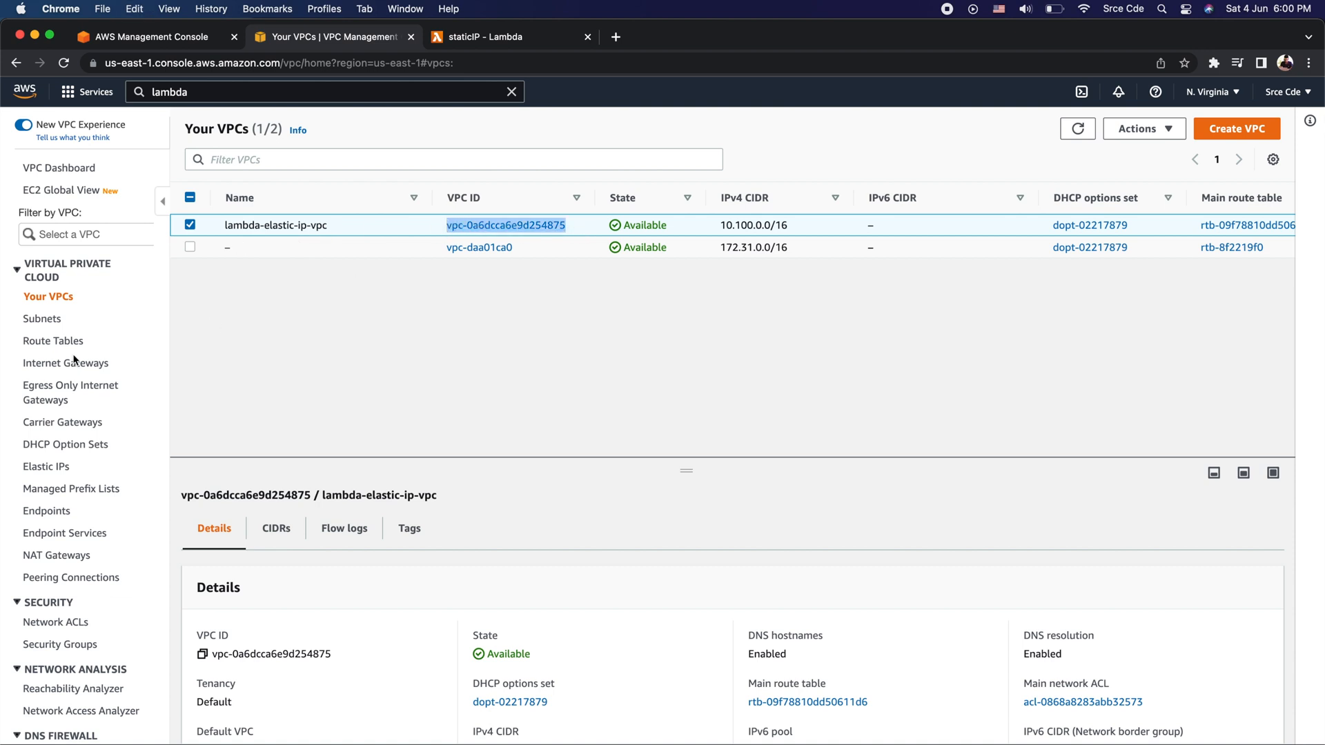
Filter the subnets by the copied VPC ID, widen the Name column and examine their CIDR blocks and Availability Zones.
{"action": "left_click", "coordinate": [35, 319]}
{"action": "left_click", "coordinate": [251, 159]}
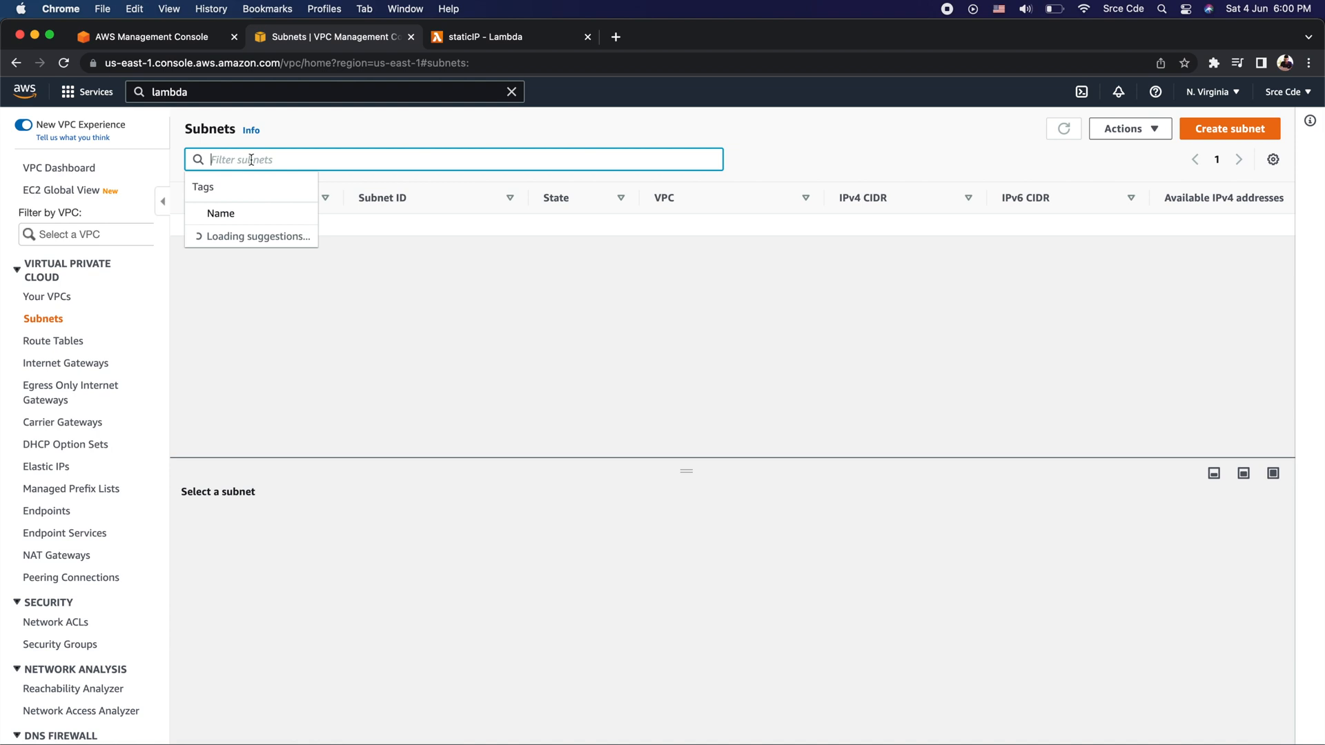
{"action": "key", "text": "super+v"}
{"action": "key", "text": "Return"}
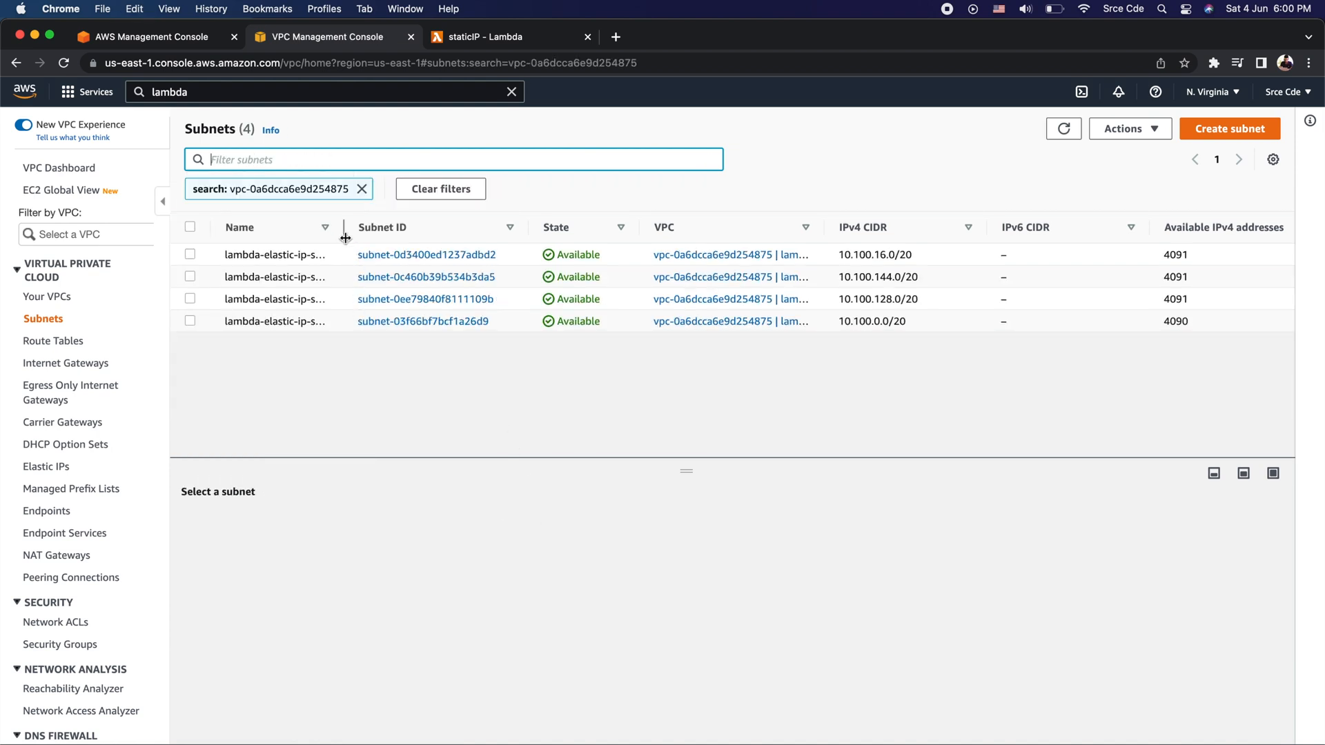
{"action": "left_click_drag", "start_coordinate": [345, 238], "coordinate": [483, 247]}
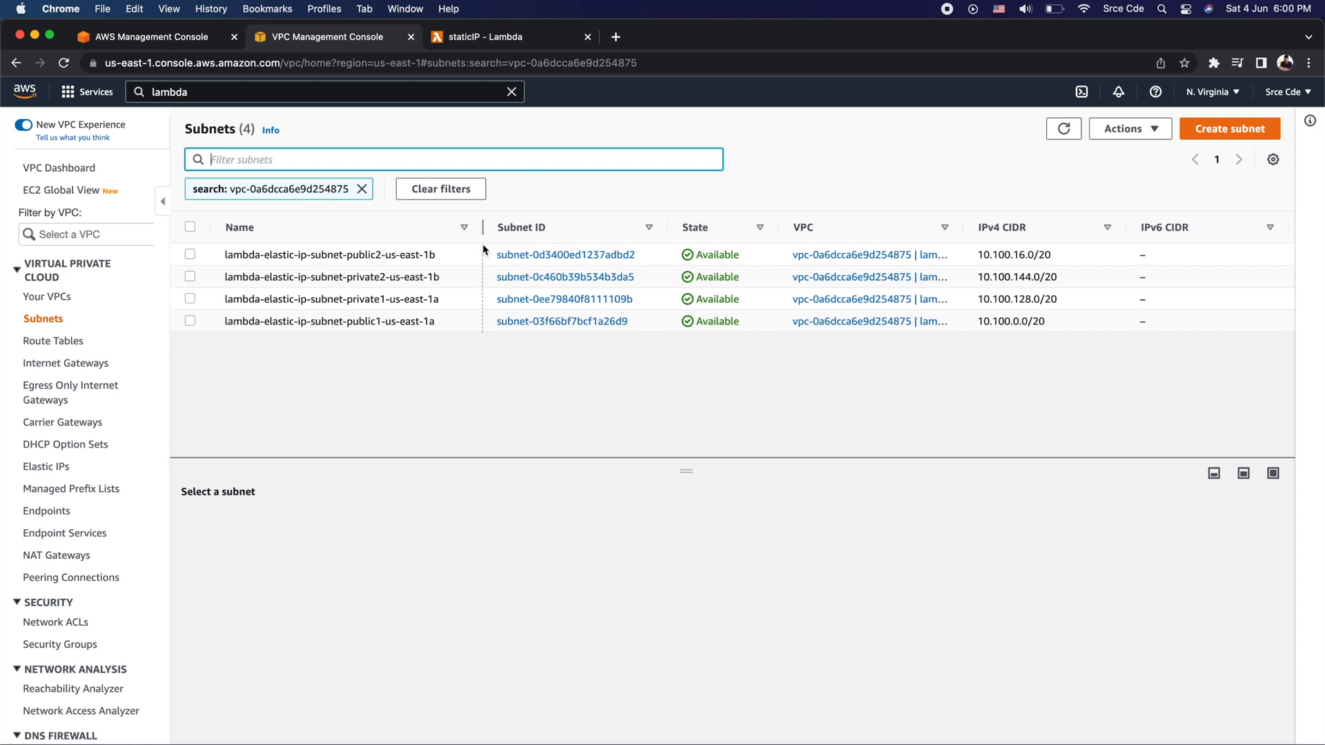
{"action": "scroll", "coordinate": [490, 242], "scroll_direction": "right", "scroll_amount": 10}
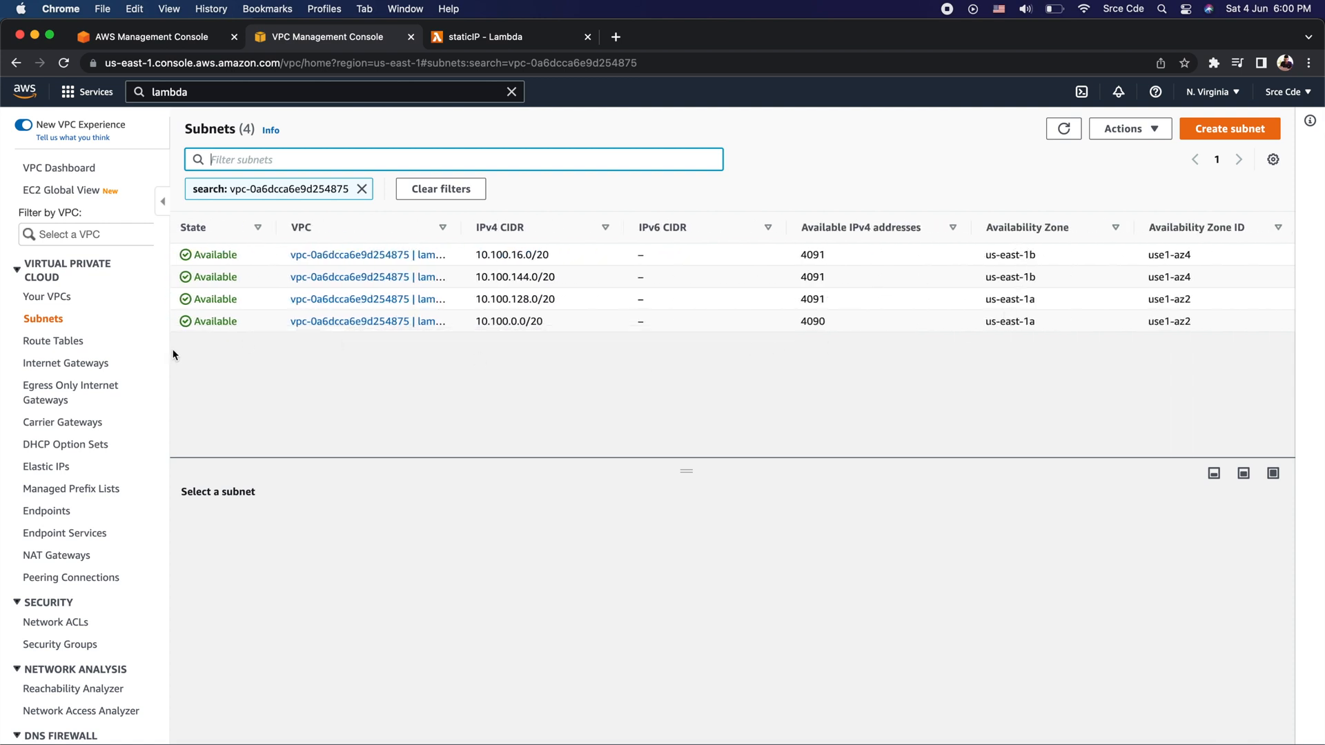
Filter the route tables by the copied VPC ID.
{"action": "left_click", "coordinate": [57, 343]}
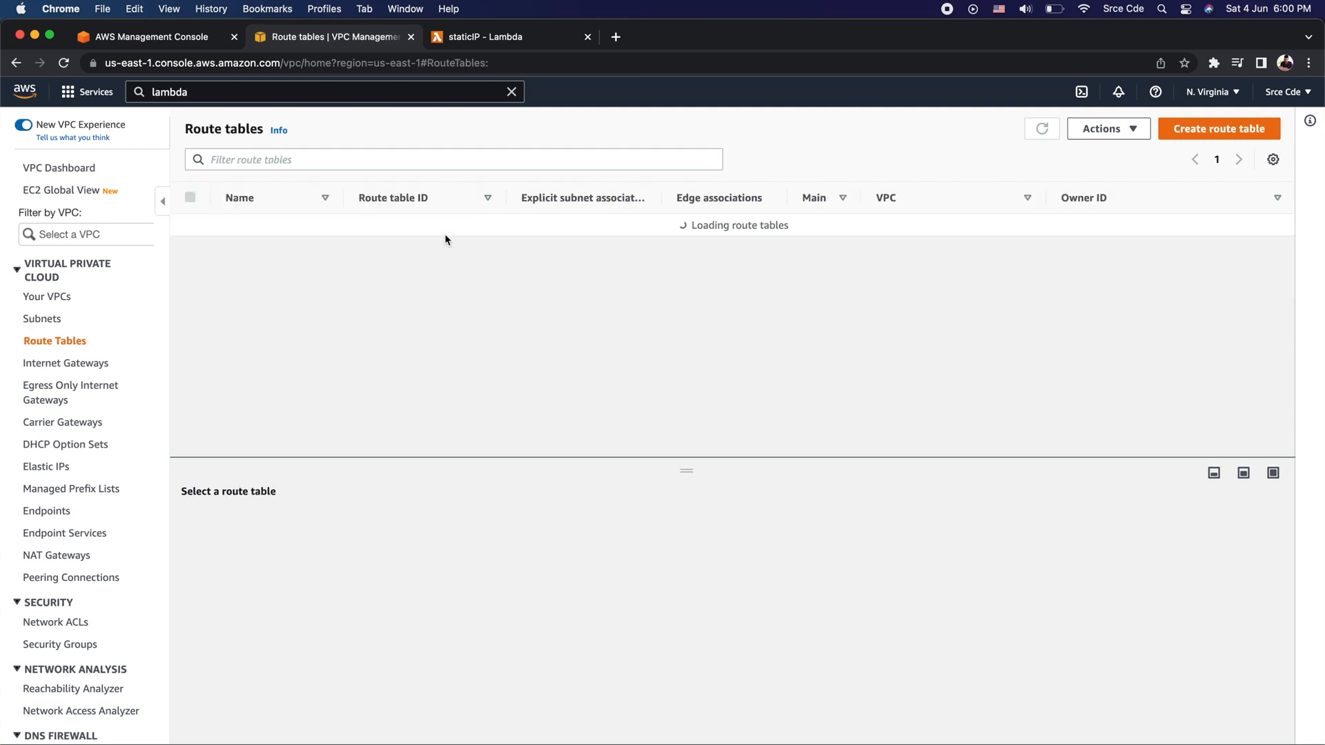
{"action": "left_click", "coordinate": [313, 160]}
{"action": "key", "text": "super+v"}
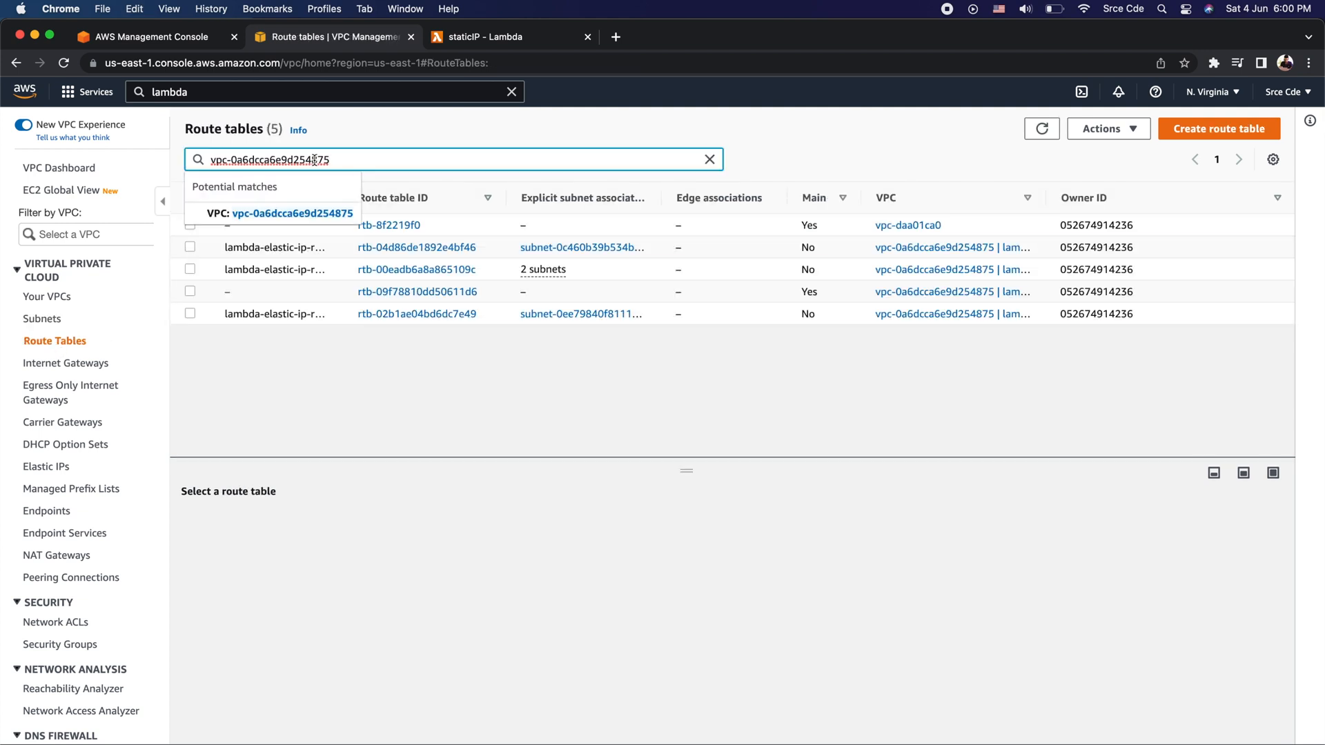
{"action": "key", "text": "Return"}
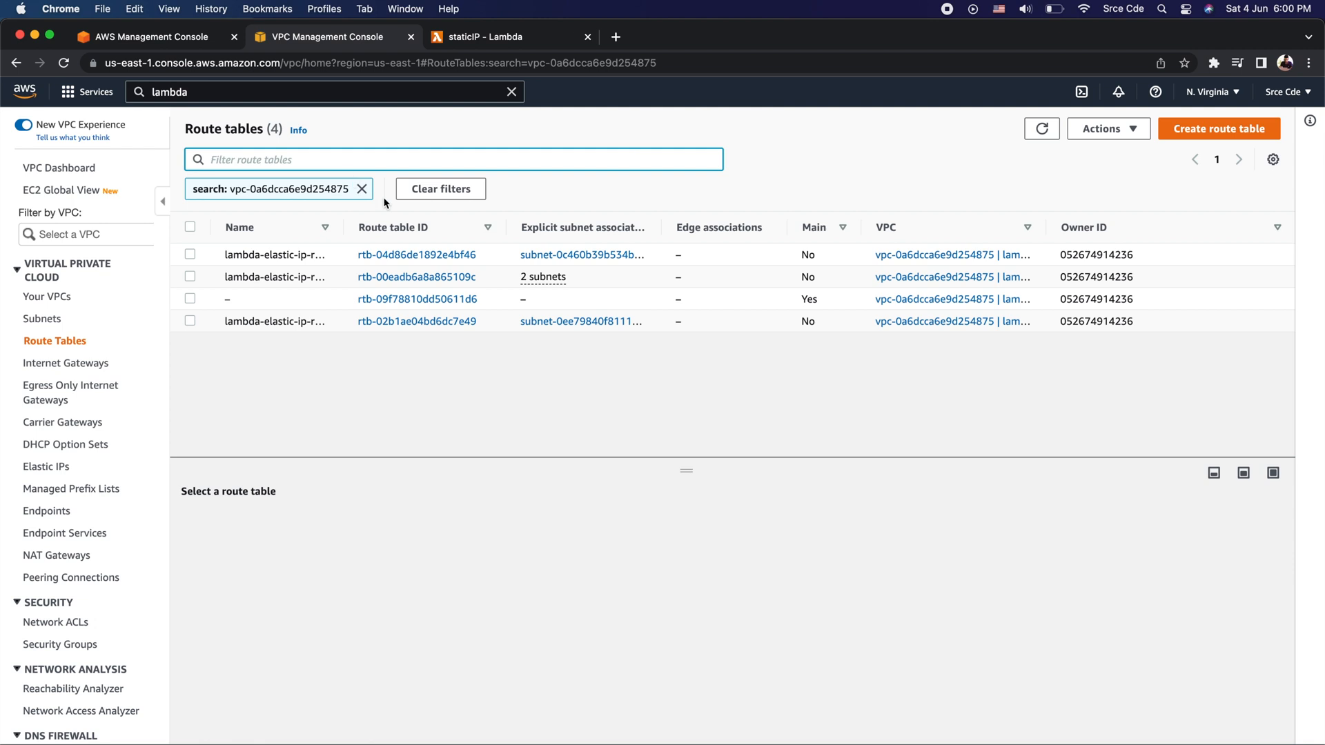
Widen the route tables' Name column and examine the routes of the public, private2 and private1 route tables.
{"action": "left_click_drag", "start_coordinate": [347, 231], "coordinate": [521, 237]}
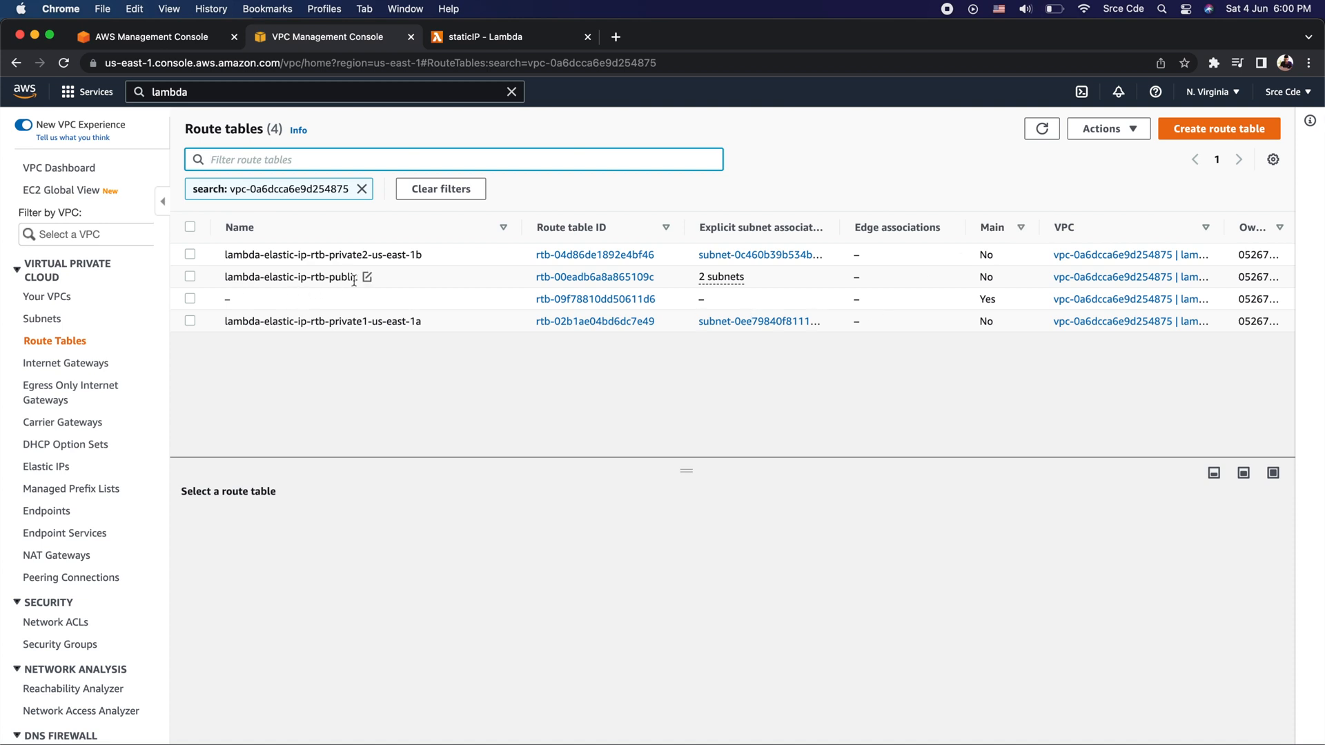
{"action": "left_click", "coordinate": [433, 274]}
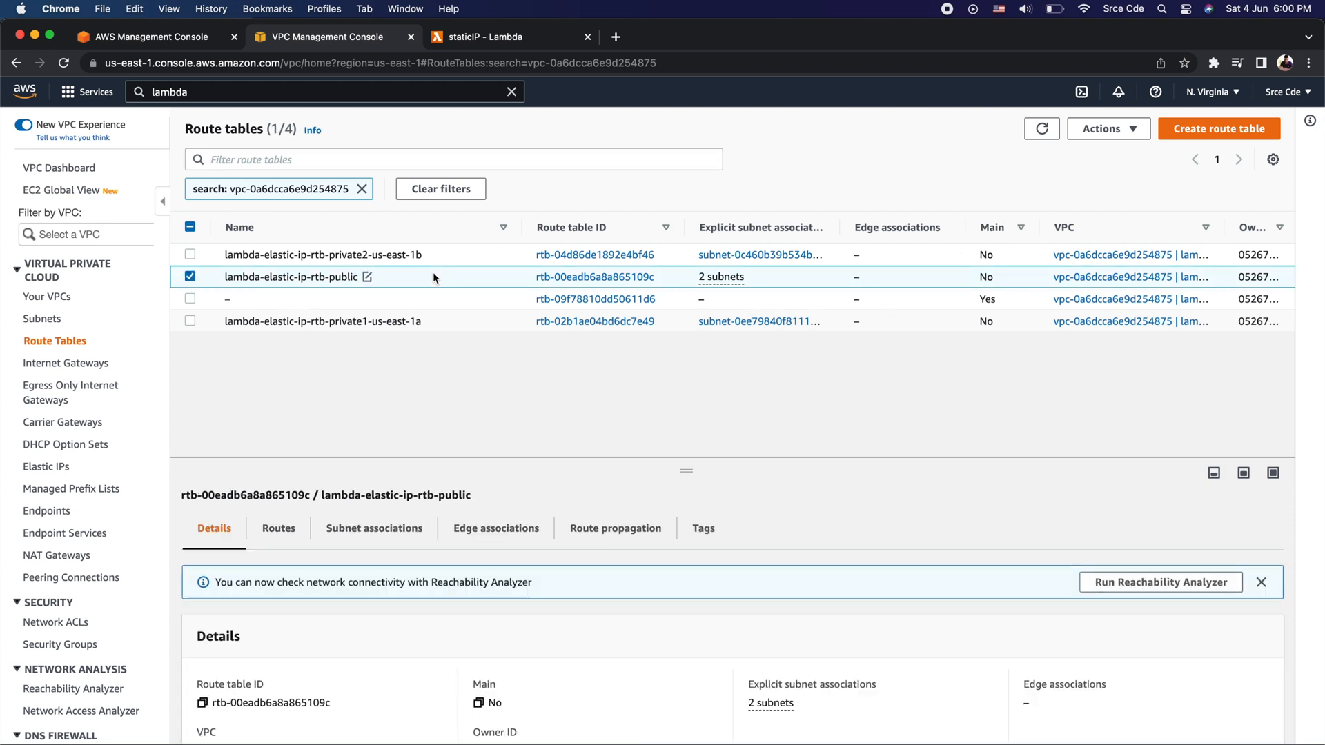
{"action": "left_click", "coordinate": [276, 532]}
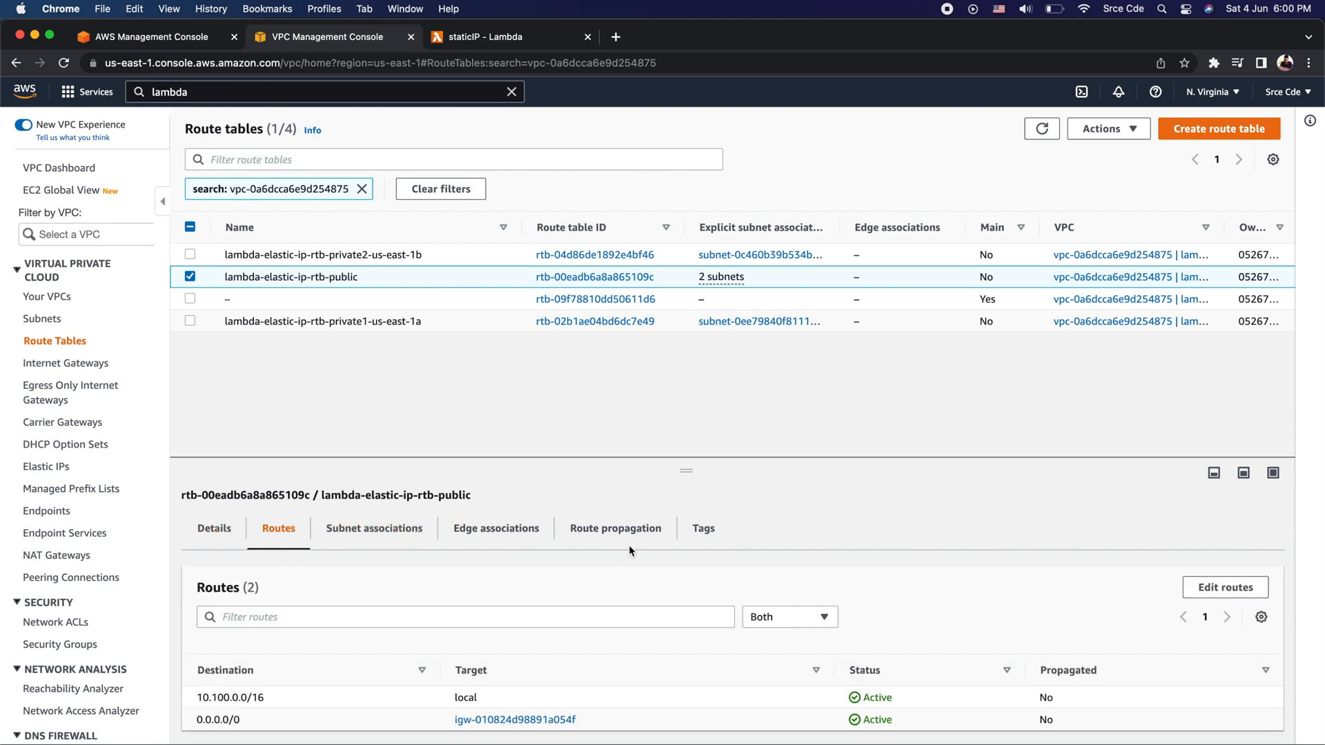
{"action": "scroll", "coordinate": [489, 464], "scroll_direction": "down", "scroll_amount": 1}
{"action": "left_click", "coordinate": [287, 697]}
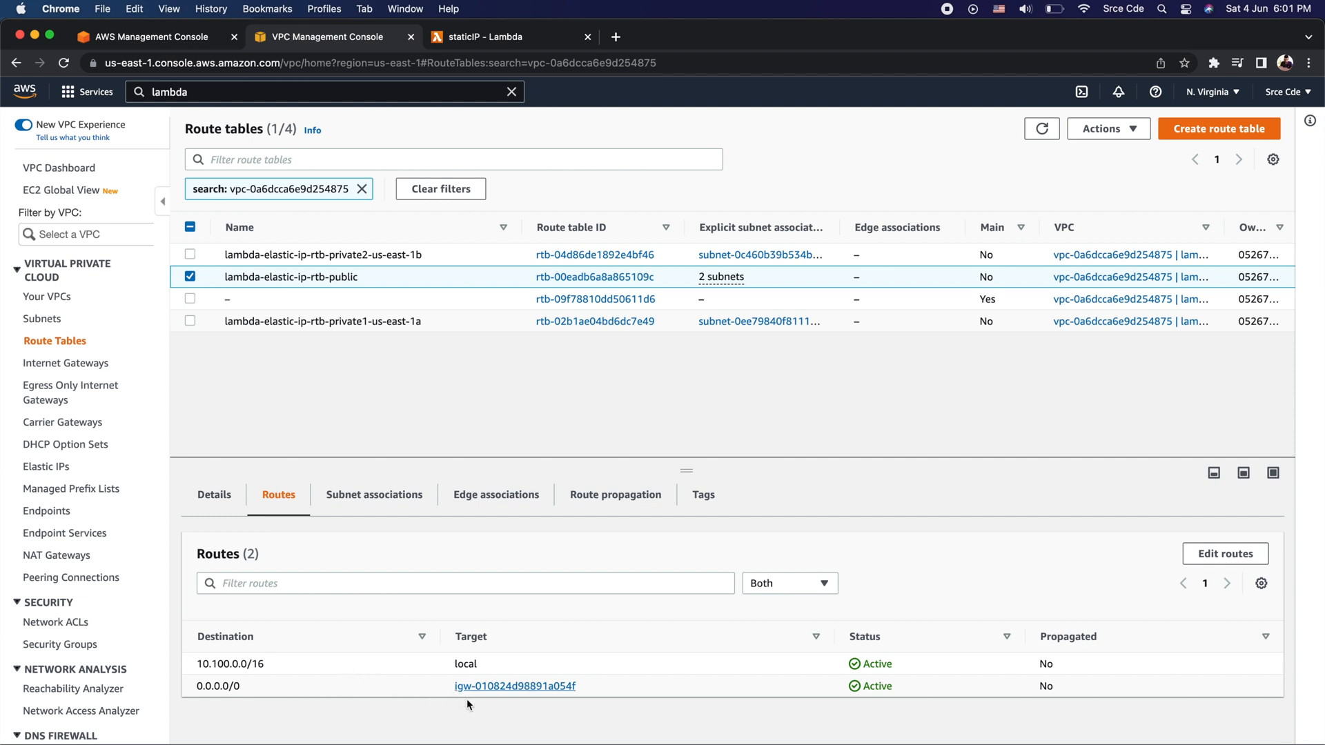
{"action": "left_click", "coordinate": [337, 255]}
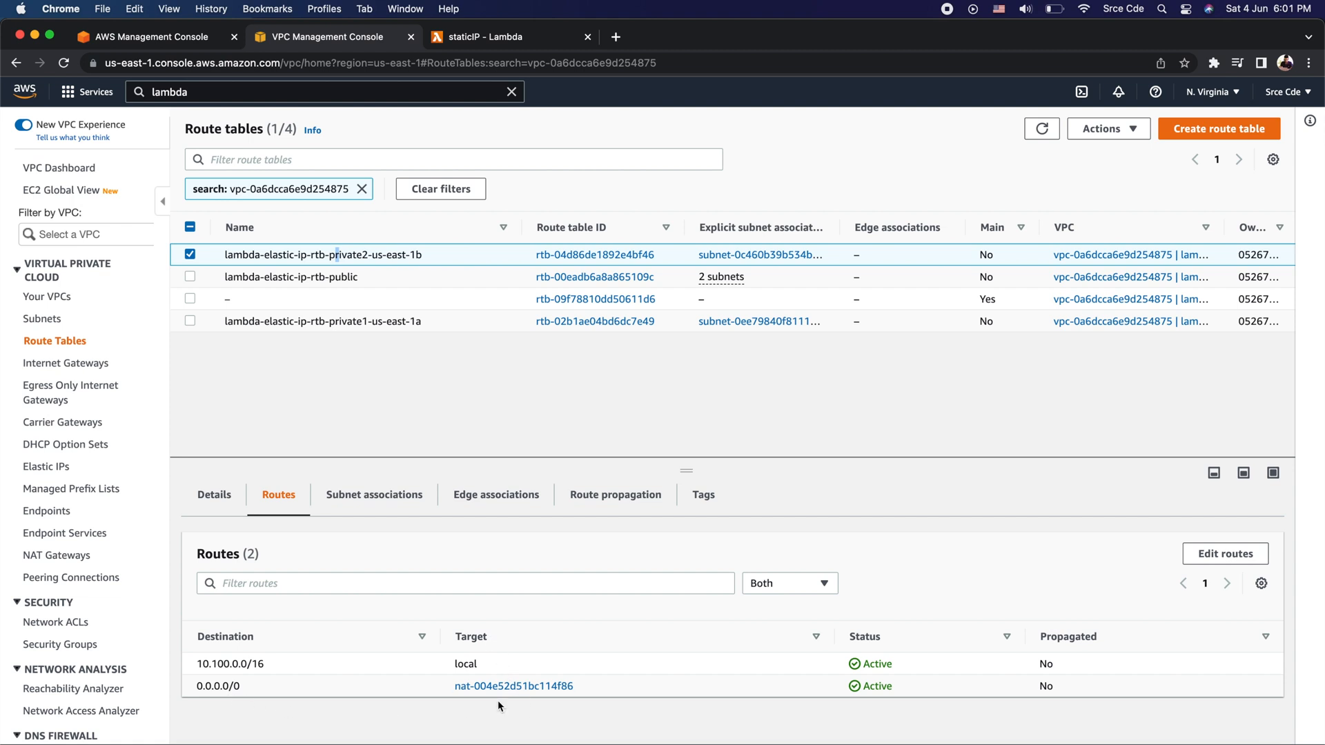
{"action": "left_click", "coordinate": [313, 319]}
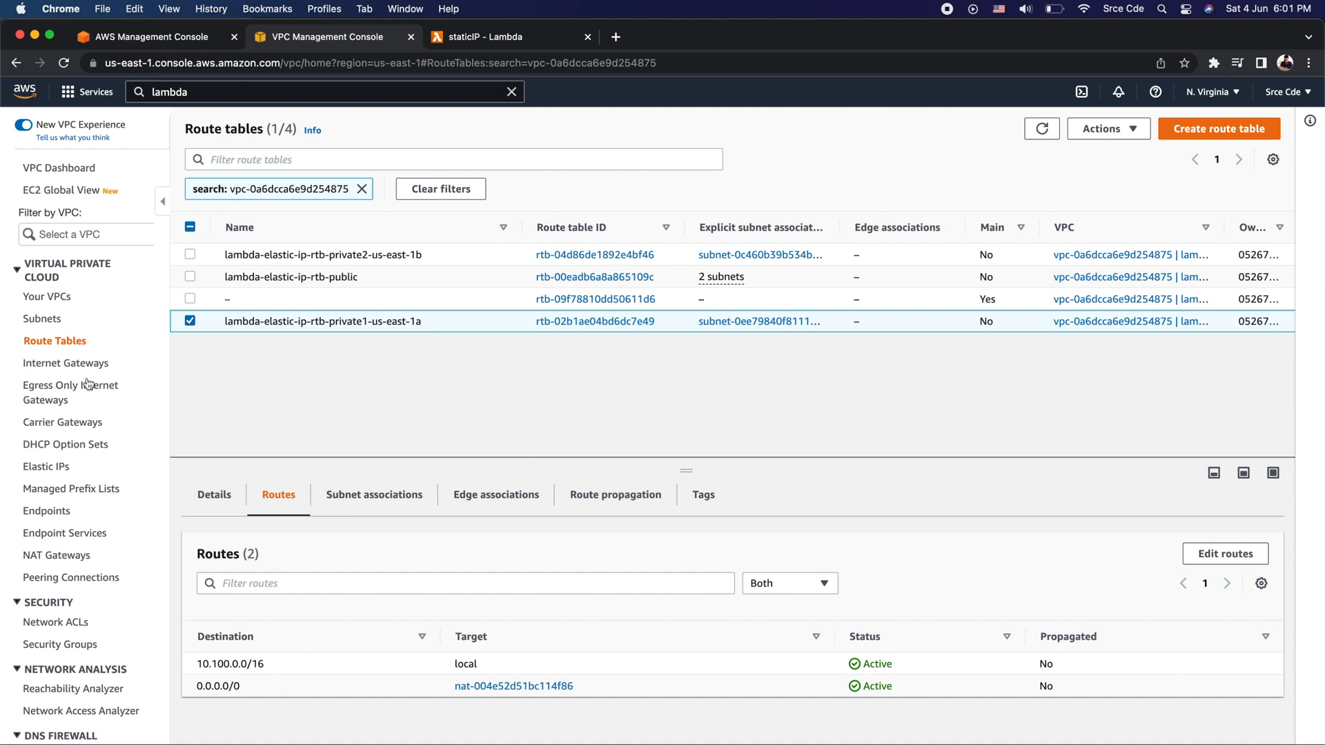
View the details of the lambda-elastic-ip-igw internet gateway and examine the NAT gateway's Elastic IP address.
{"action": "left_click", "coordinate": [66, 364]}
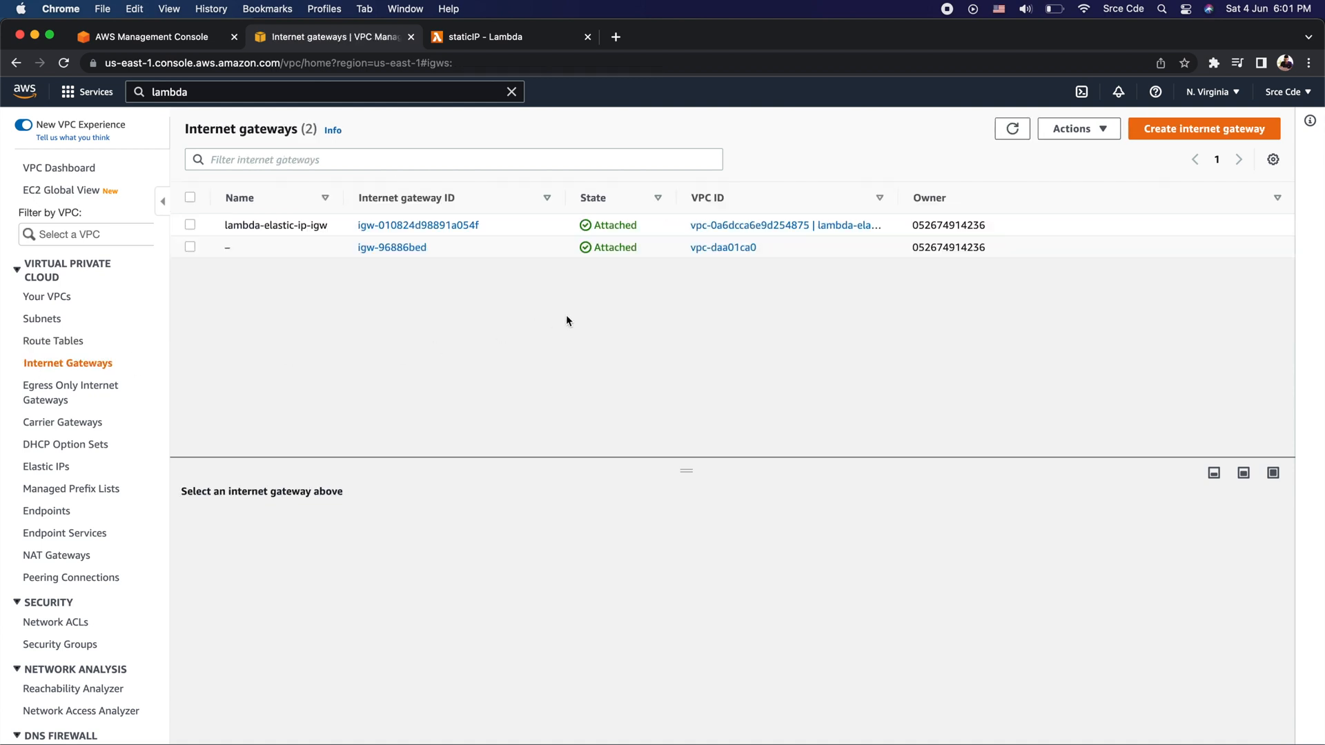
{"action": "left_click", "coordinate": [242, 226]}
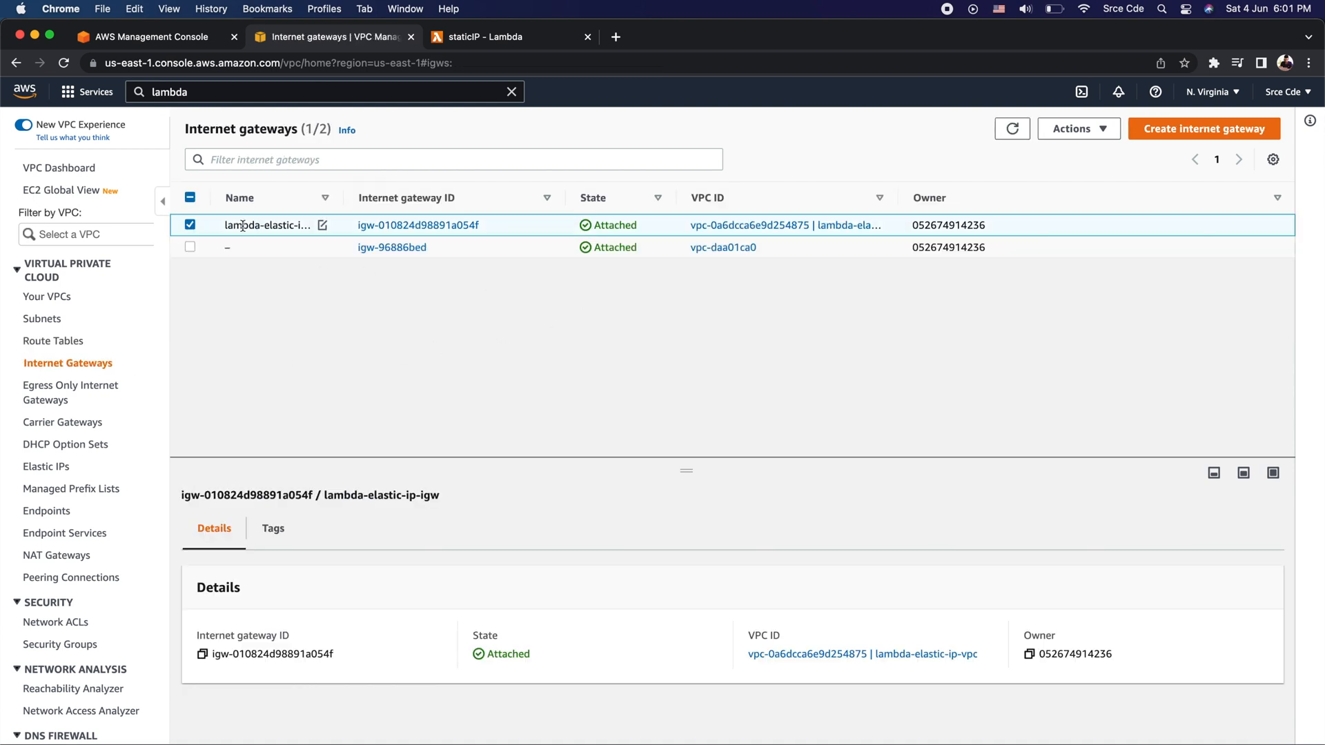
{"action": "left_click", "coordinate": [66, 556]}
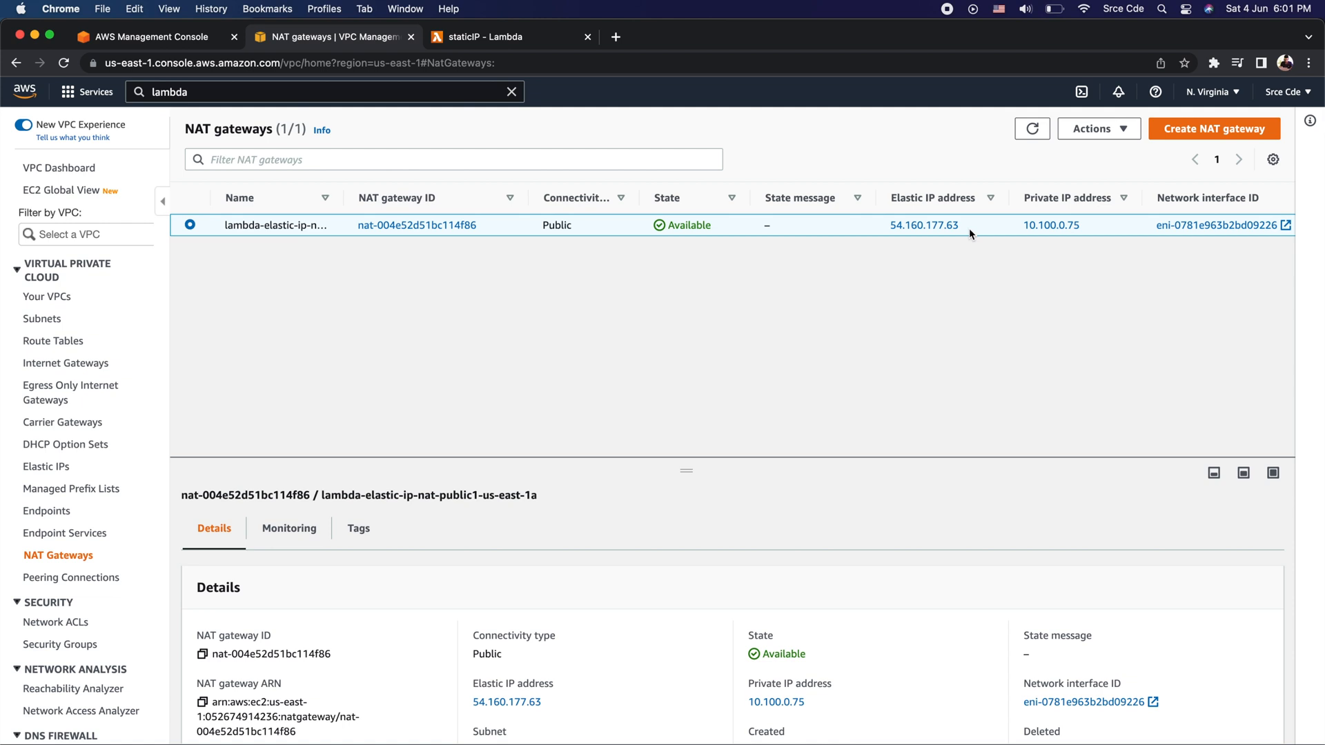
{"action": "left_click_drag", "start_coordinate": [968, 228], "coordinate": [885, 226]}
Return to the staticIP function's code and add an "import urllib3" line below "import json".
{"action": "left_click", "coordinate": [494, 38]}
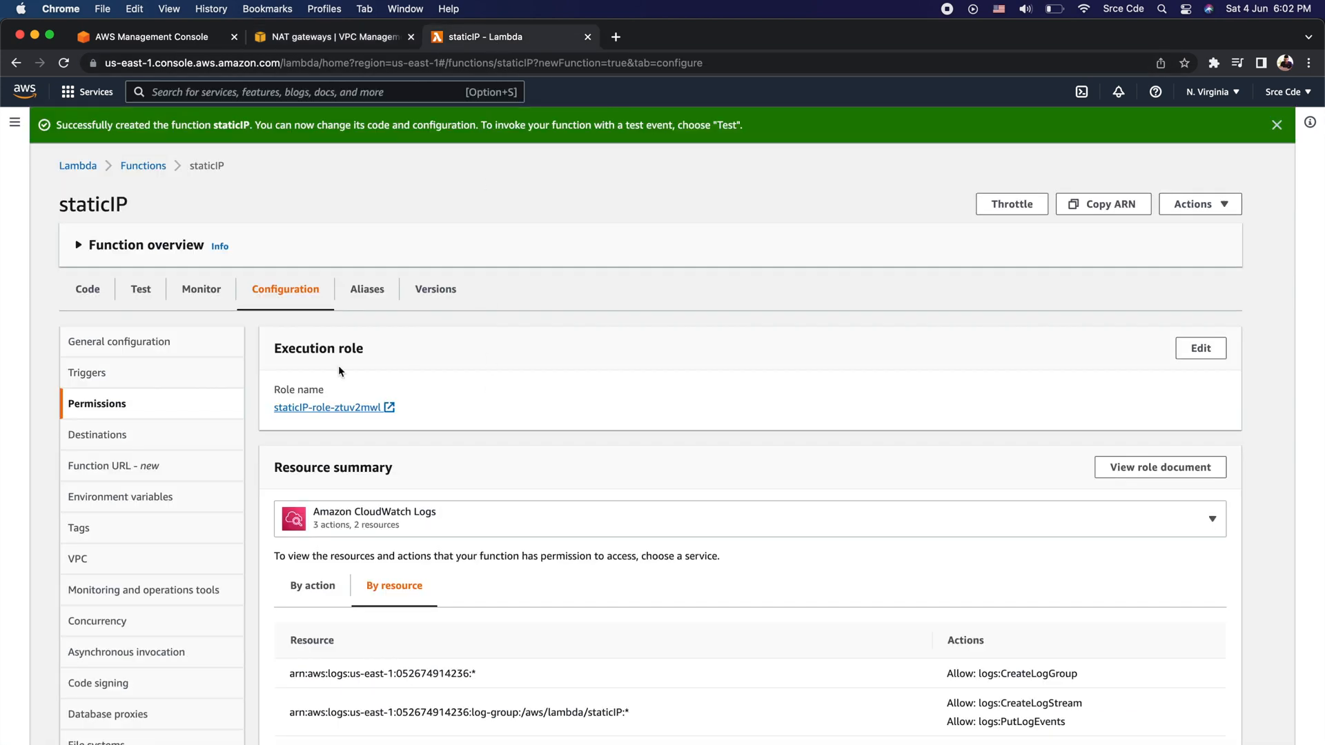
{"action": "left_click", "coordinate": [85, 299]}
{"action": "left_click", "coordinate": [84, 299]}
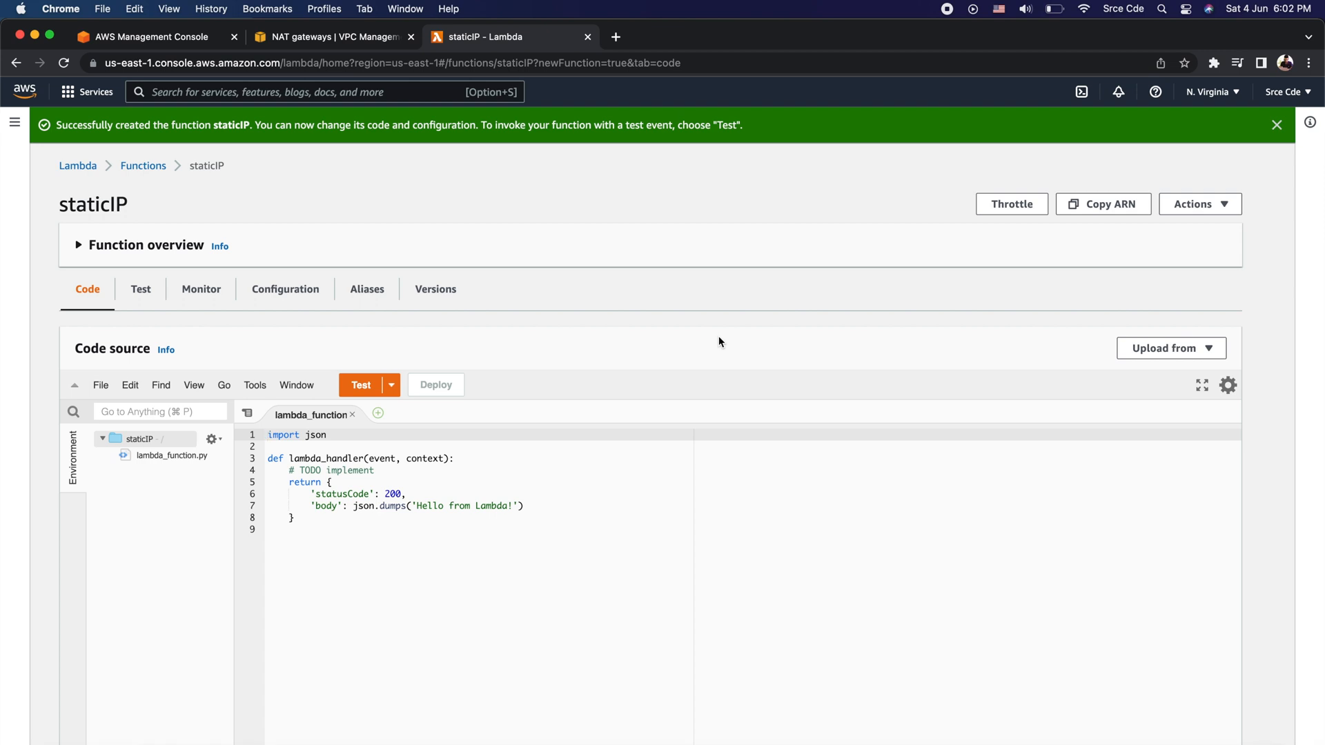
{"action": "scroll", "coordinate": [595, 521], "scroll_direction": "down", "scroll_amount": 2}
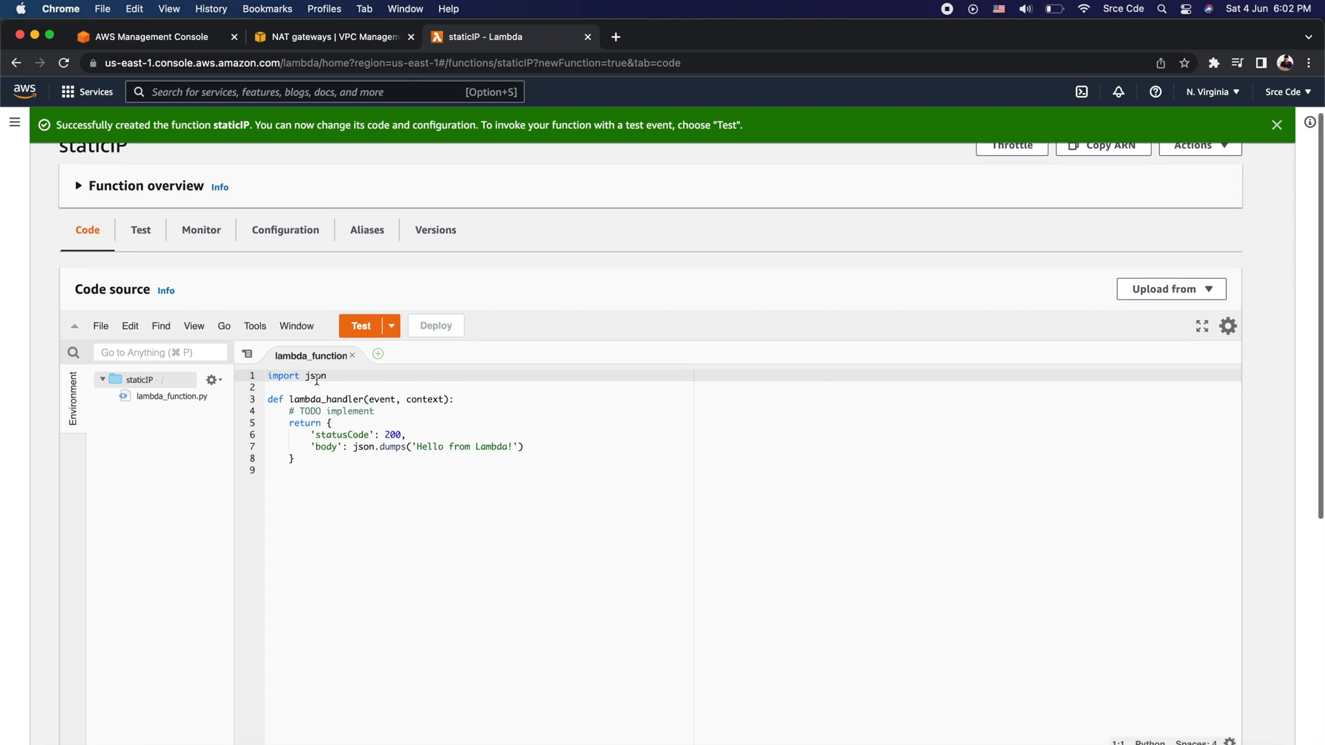
{"action": "left_click", "coordinate": [343, 381]}
{"action": "key", "text": "Return"}
{"action": "type", "text": "imp"}
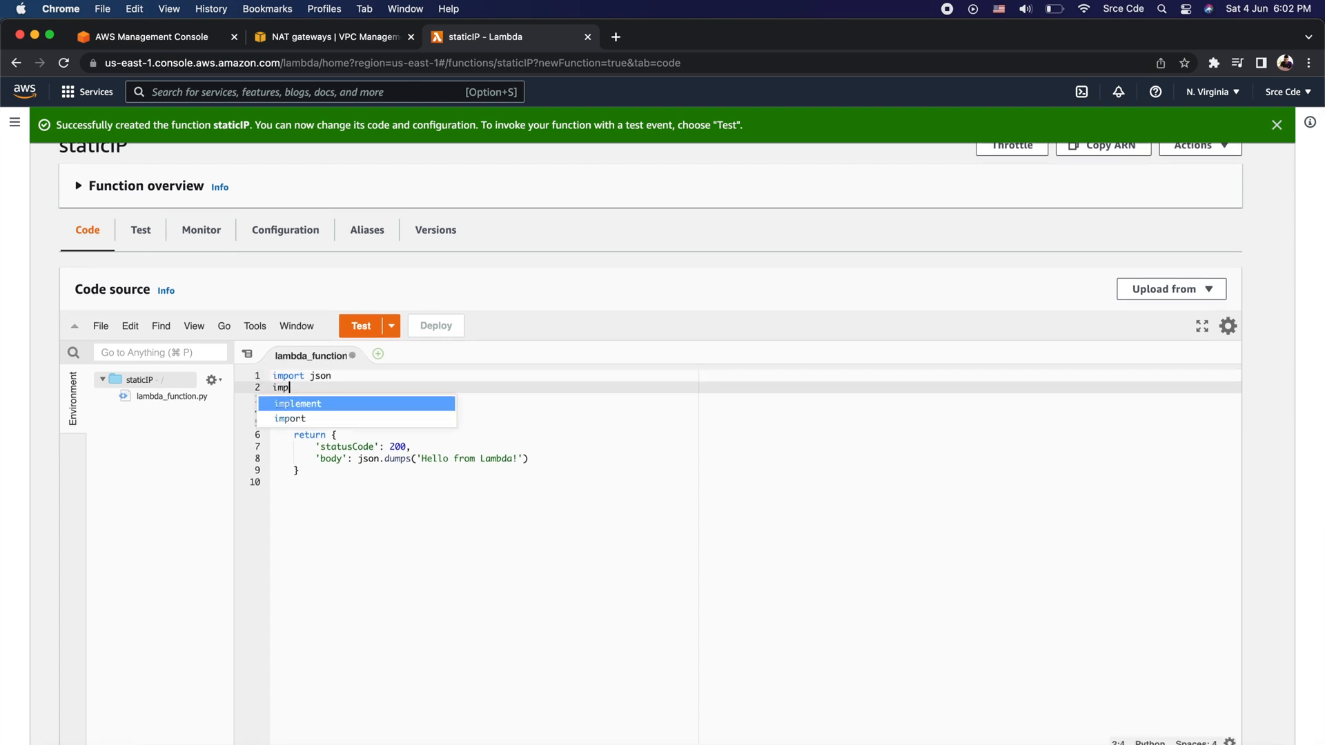
{"action": "type", "text": "ort urllib3"}
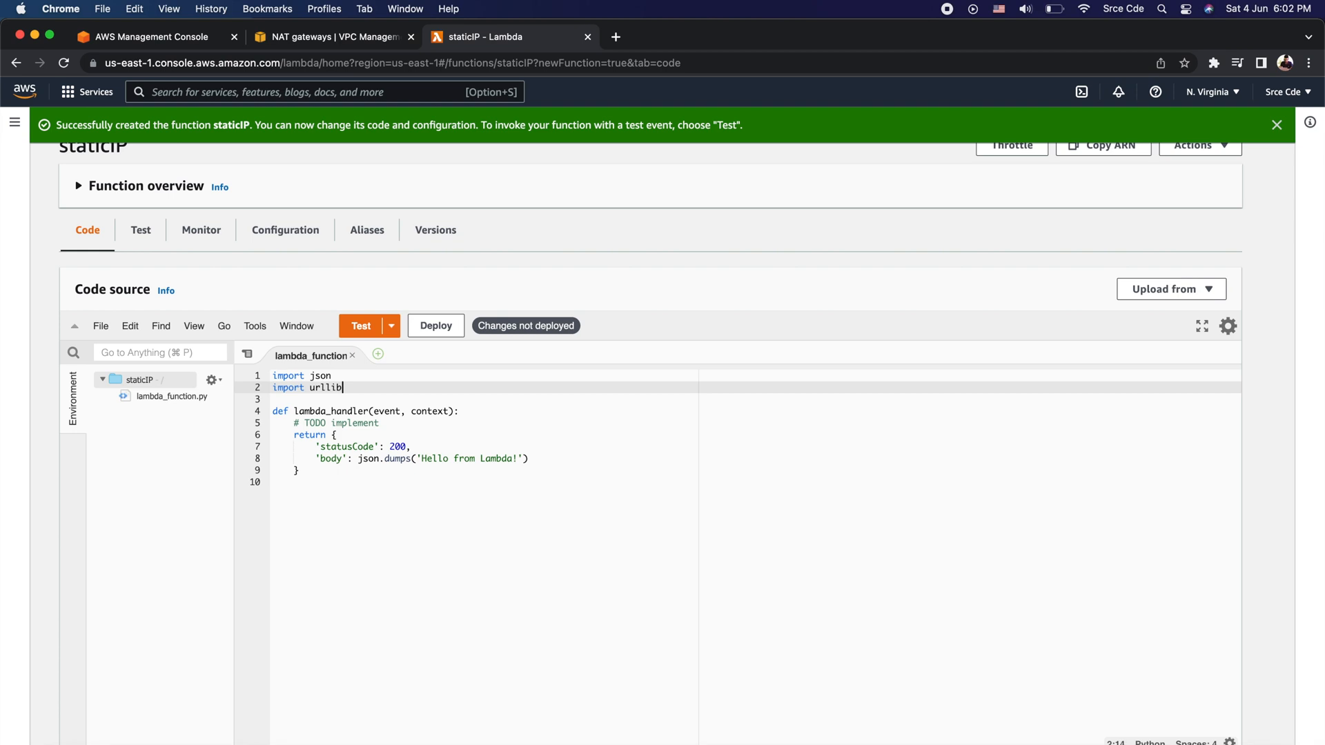
Replace the TODO comment in lambda_handler with "http = urllib3.PoolManager()".
{"action": "key", "text": "Down"}
{"action": "key", "text": "Down"}
{"action": "key", "text": "End"}
{"action": "key", "text": "Down"}
{"action": "key", "text": "shift+Home"}
{"action": "type", "text": "http = "}
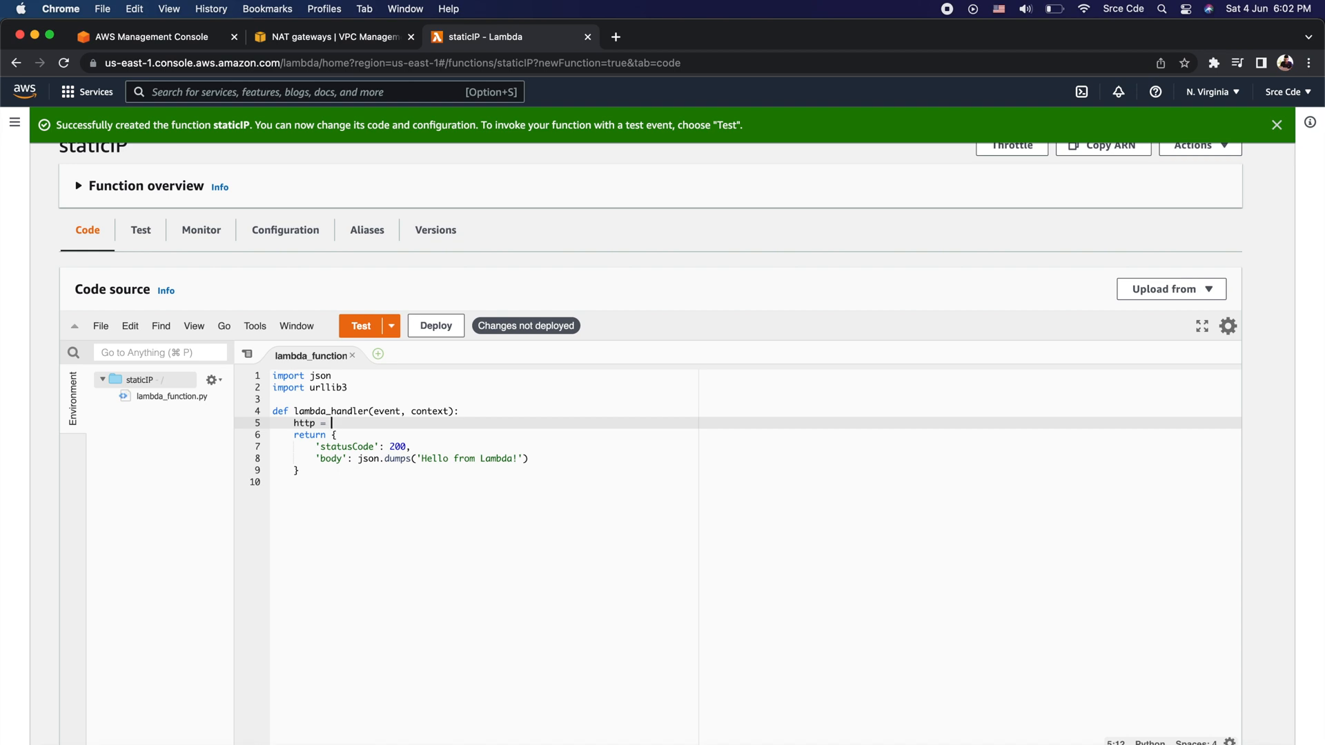
{"action": "type", "text": "urllib3.PoolManager()"}
{"action": "key", "text": "Right"}
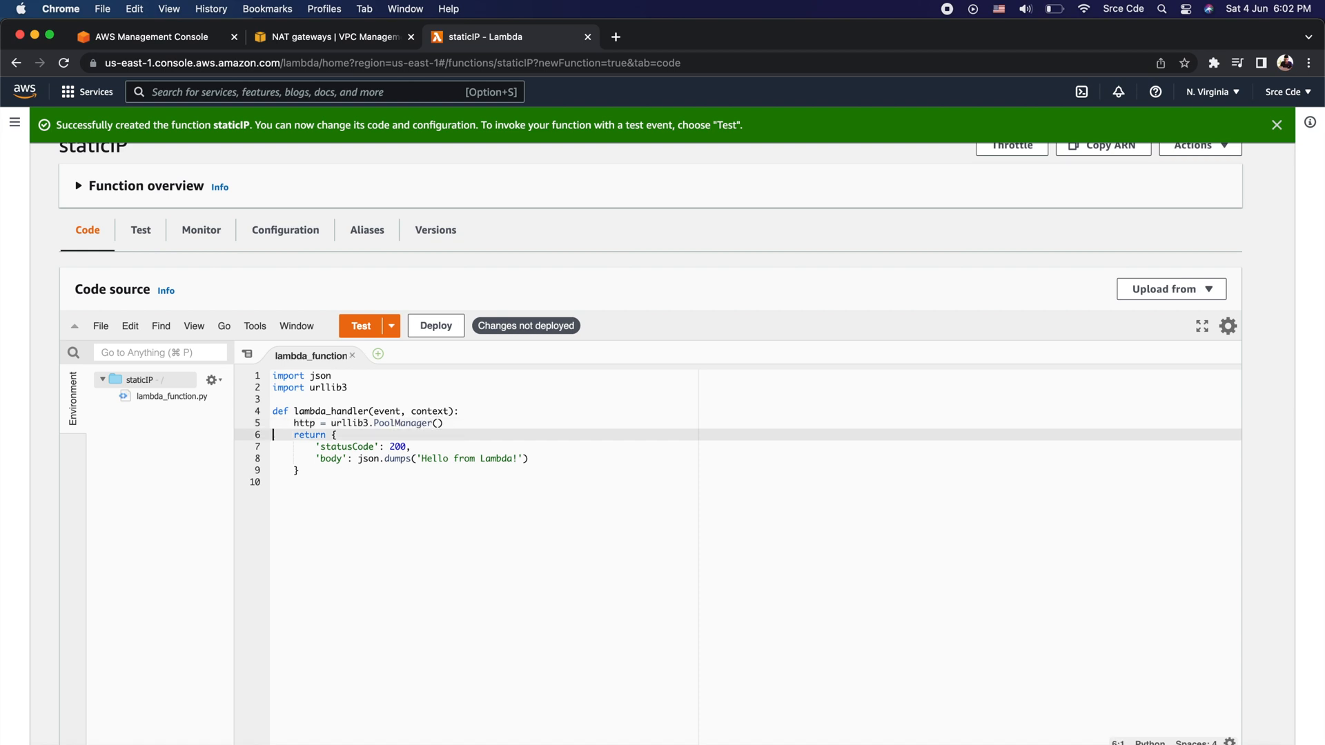
Below the PoolManager line, add an empty string variable API_URL and the line response = http.request("GET", API_URL).
{"action": "key", "text": "Return"}
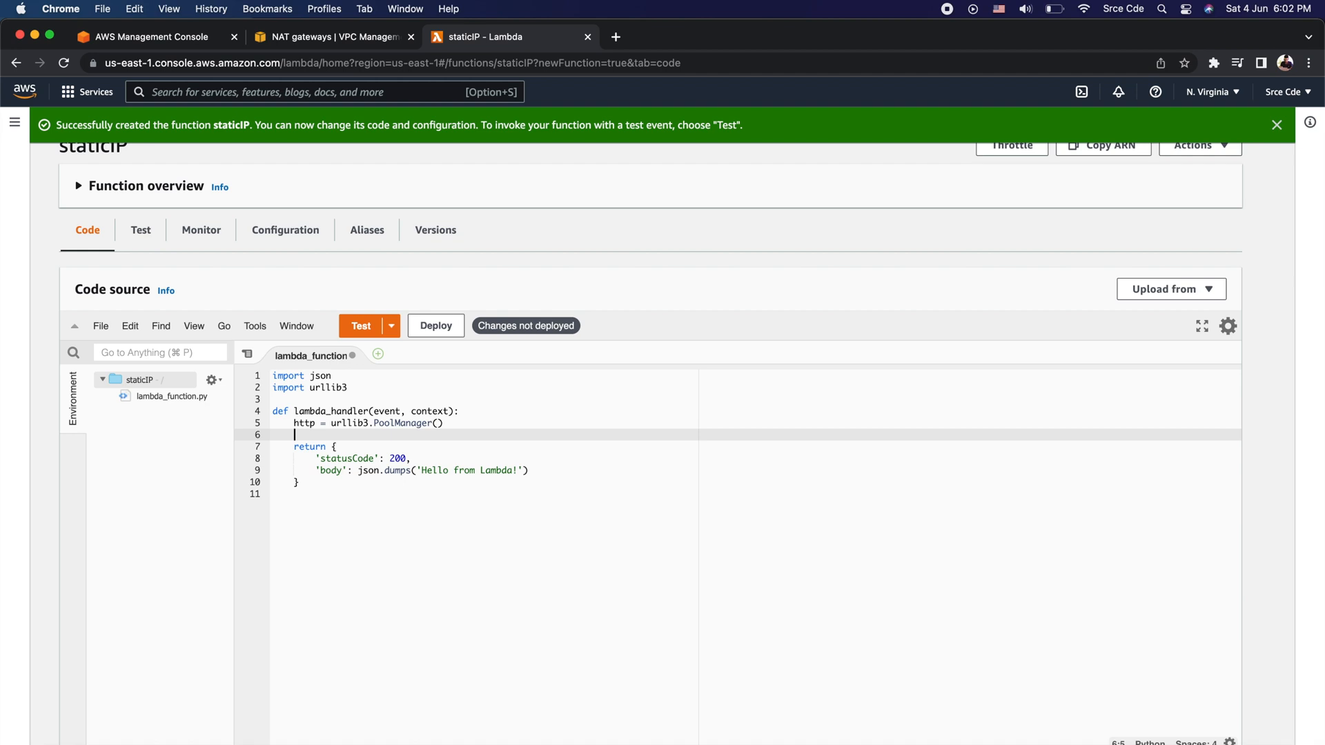
{"action": "type", "text": "API_URL = \"\""}
{"action": "key", "text": "Return"}
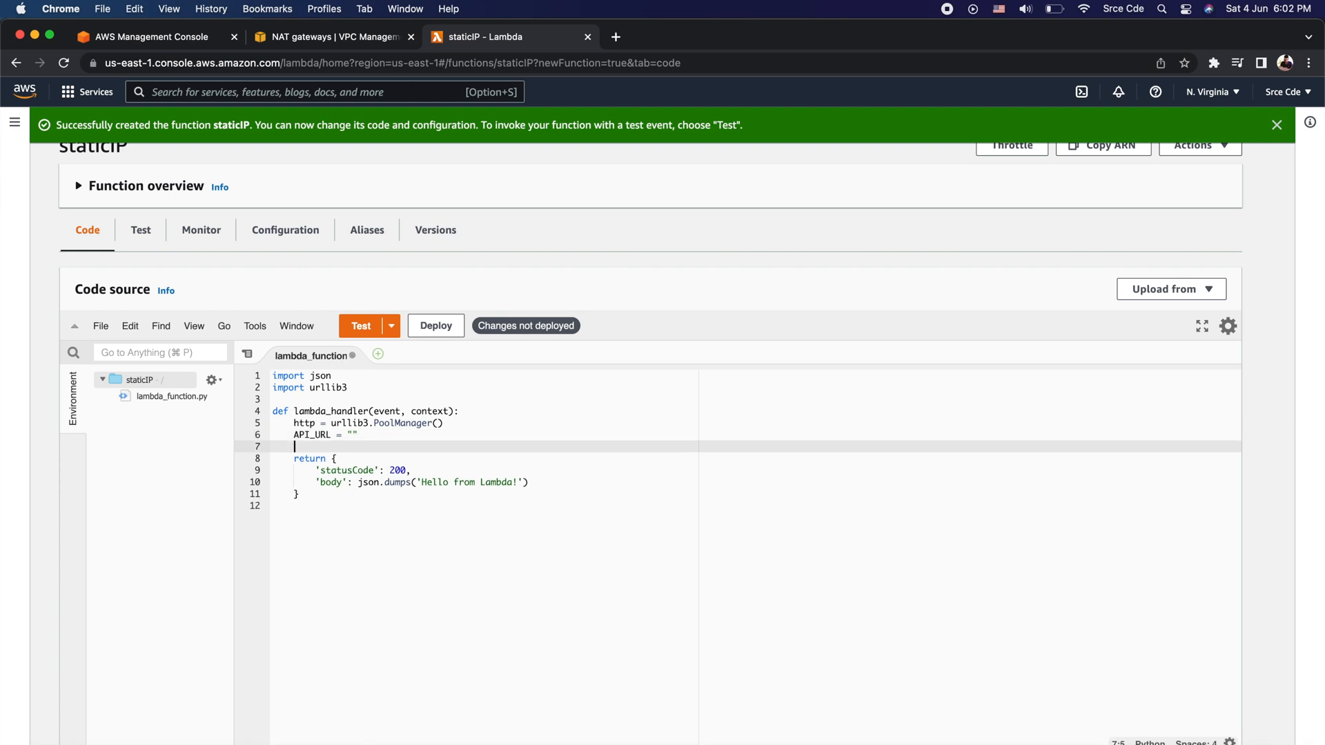
{"action": "type", "text": "response = http.request(\"GET"}
{"action": "key", "text": "super+s"}
{"action": "type", "text": "\""}
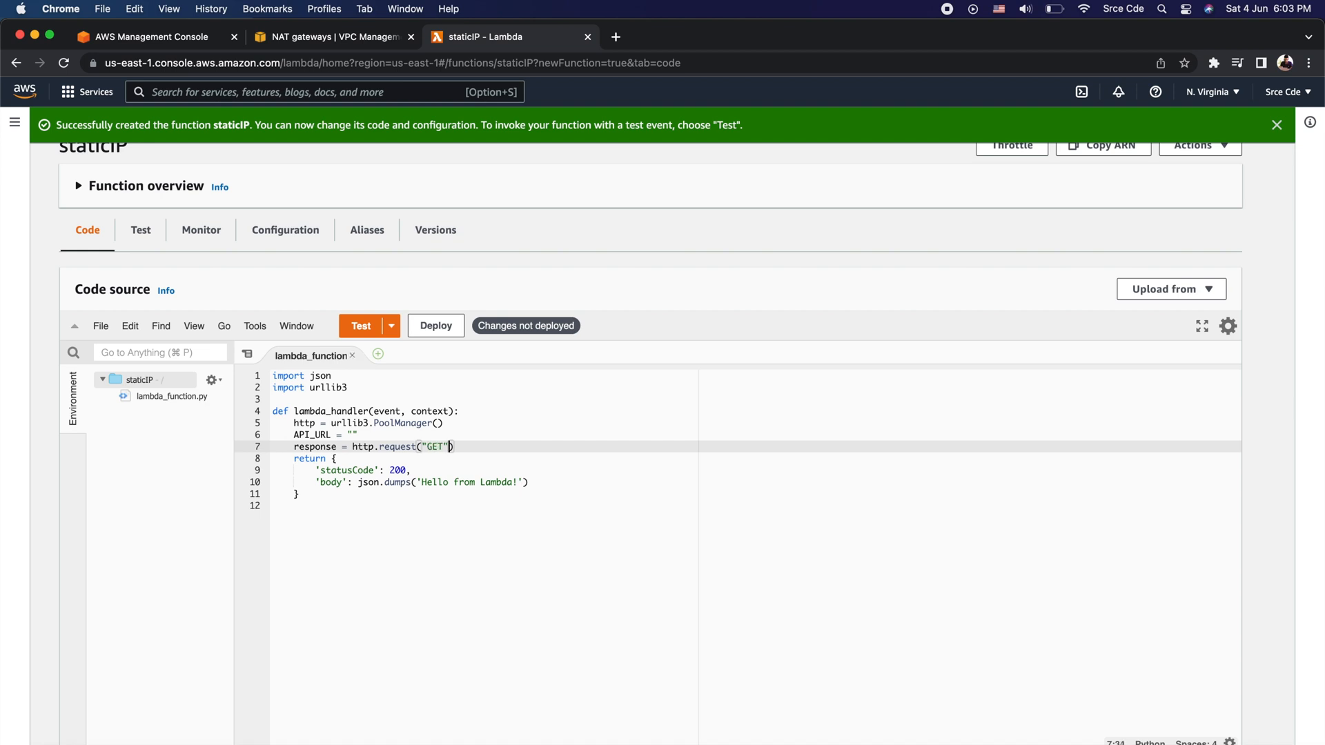
{"action": "type", "text": ", API_U"}
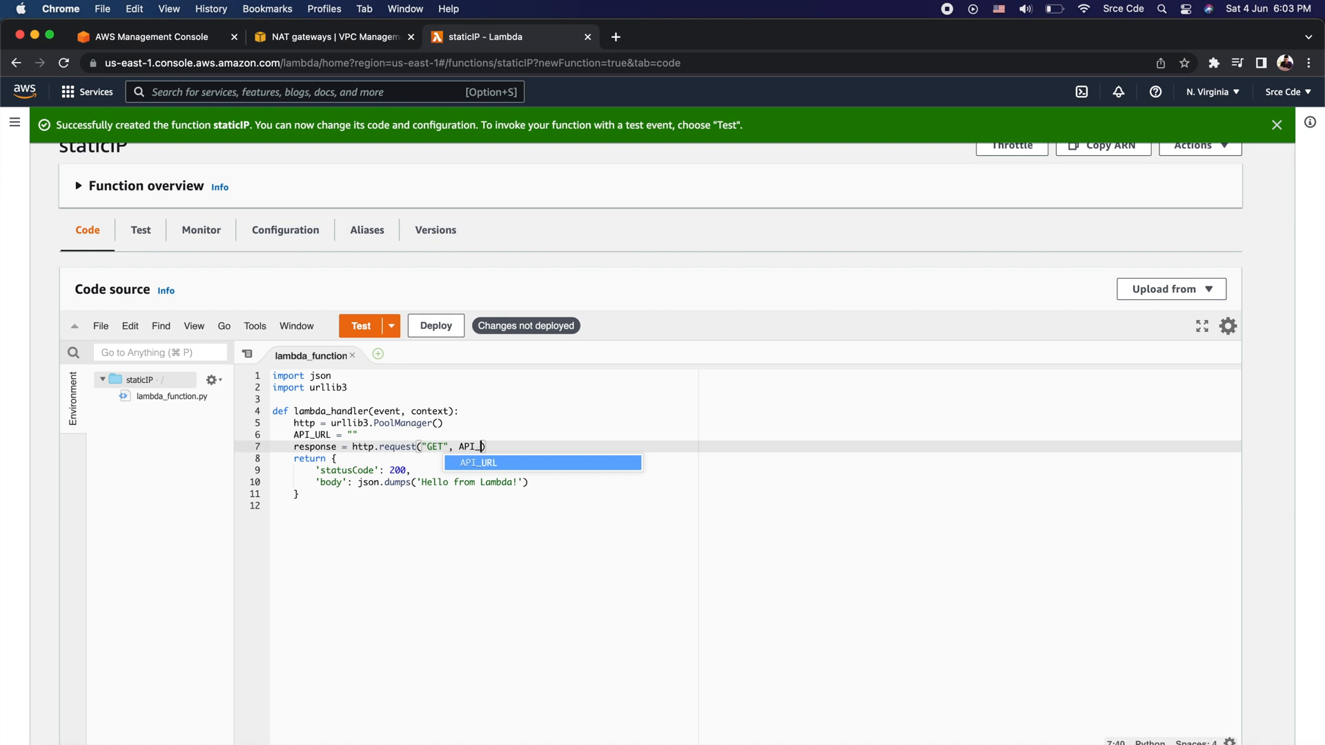
{"action": "key", "text": "Return"}
{"action": "key", "text": "End"}
Add print(response.data) after the request line and deploy the function code.
{"action": "key", "text": "Return"}
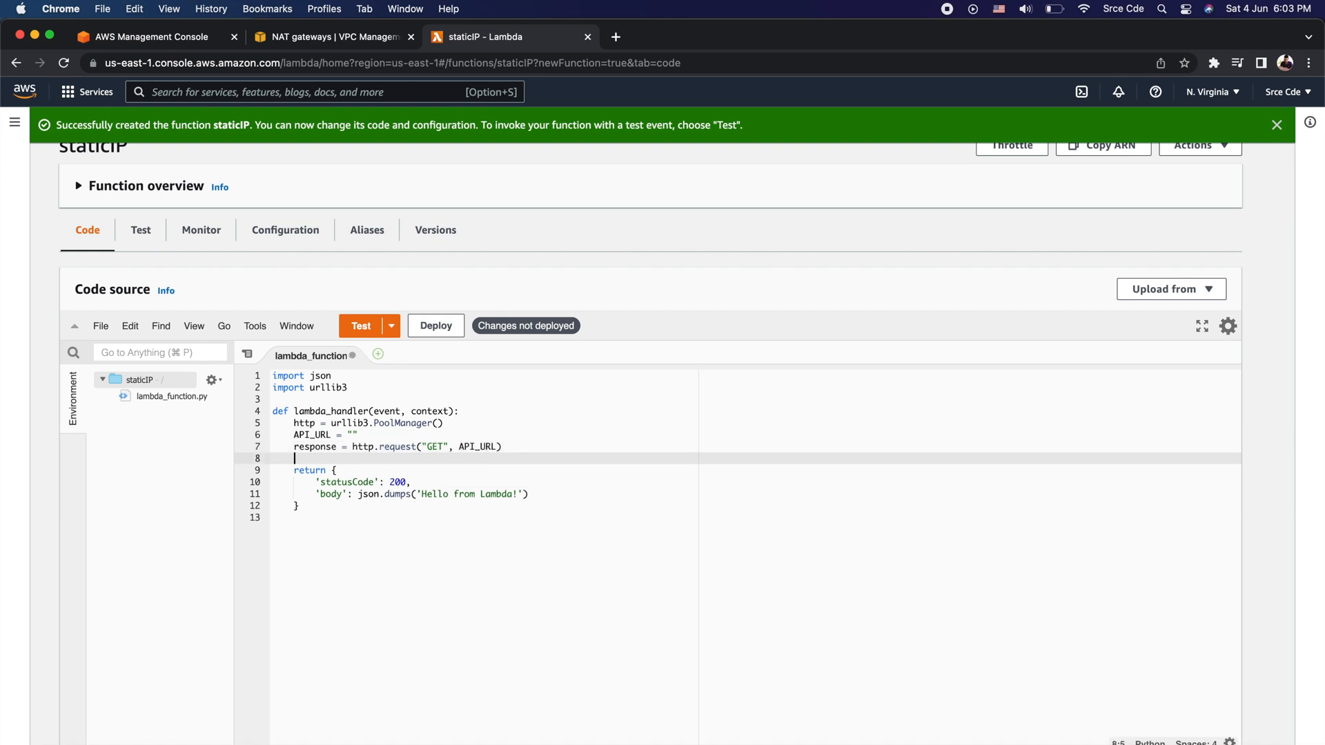
{"action": "type", "text": "print(response.data)"}
{"action": "left_click", "coordinate": [434, 323]}
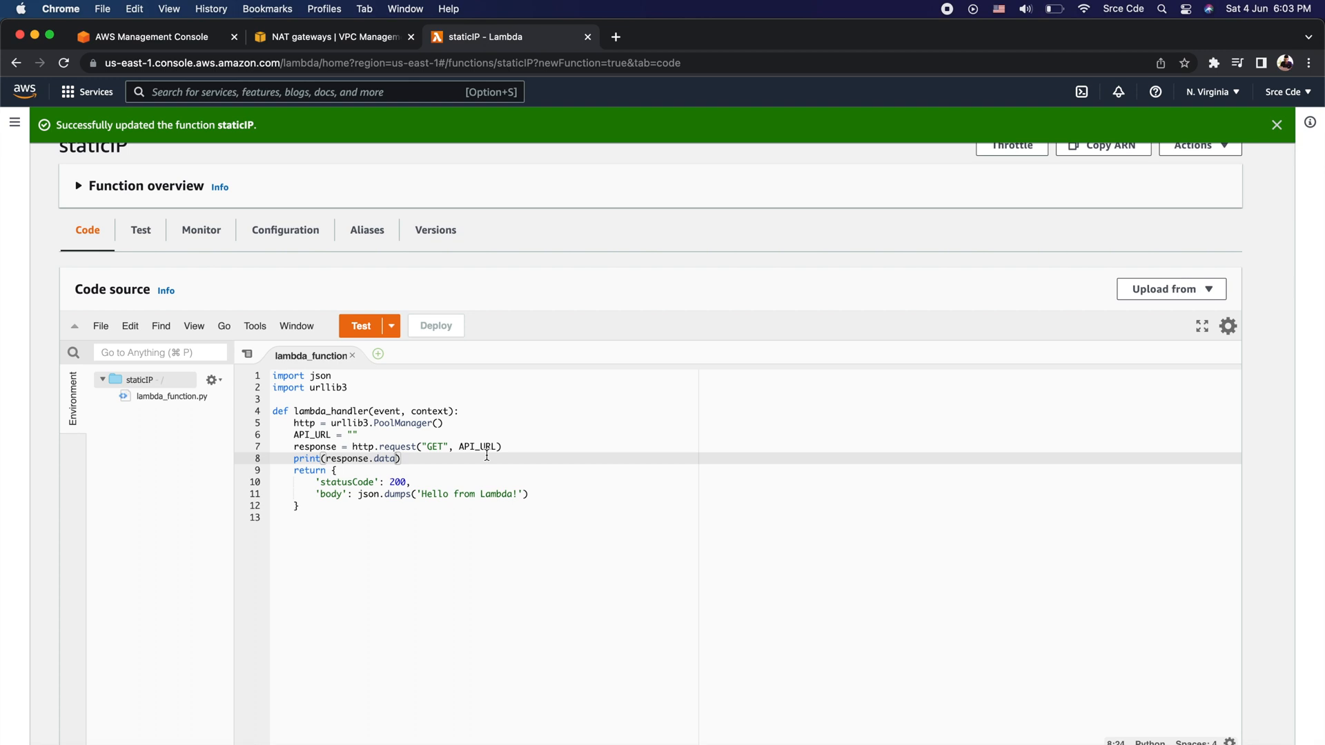
Edit the staticIP function's VPC configuration and choose lambda-elastic-ip-vpc (10.100.0.0/16) as its VPC.
{"action": "left_click", "coordinate": [268, 230]}
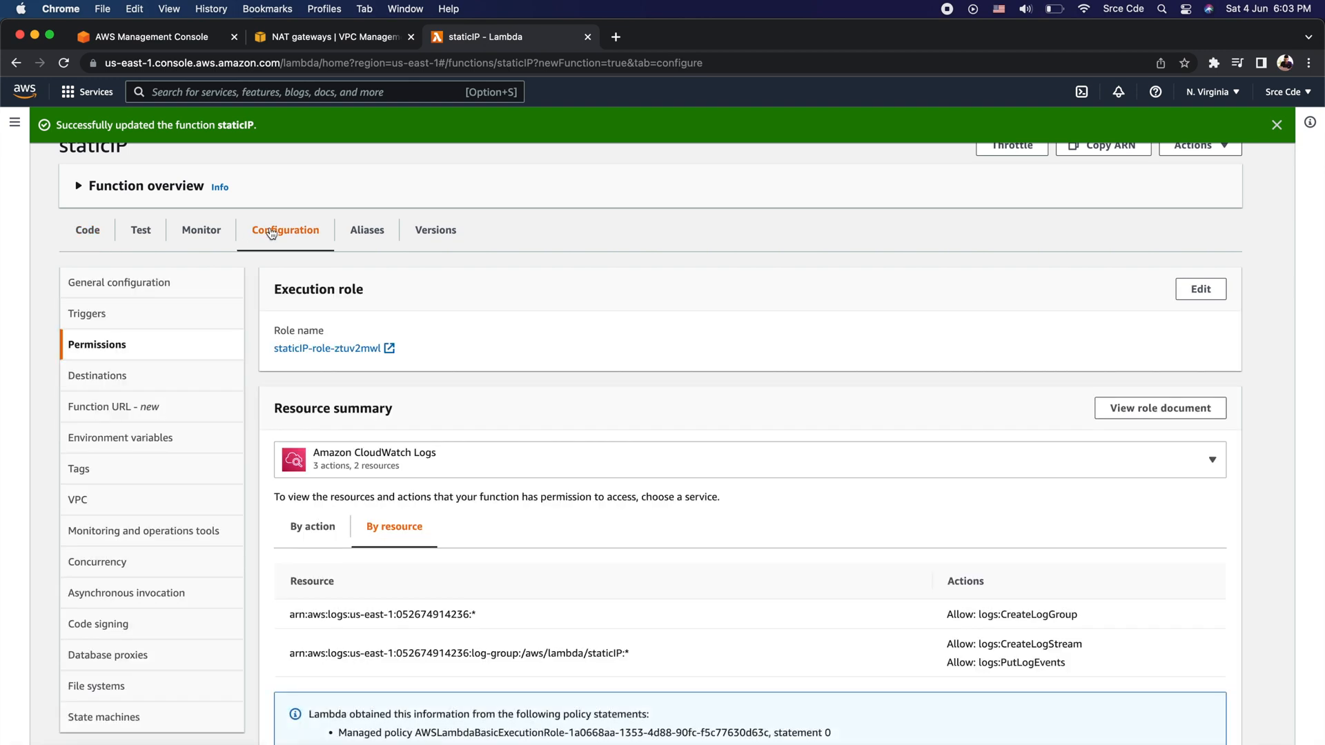
{"action": "left_click", "coordinate": [96, 503]}
{"action": "left_click", "coordinate": [749, 387]}
{"action": "left_click", "coordinate": [323, 384]}
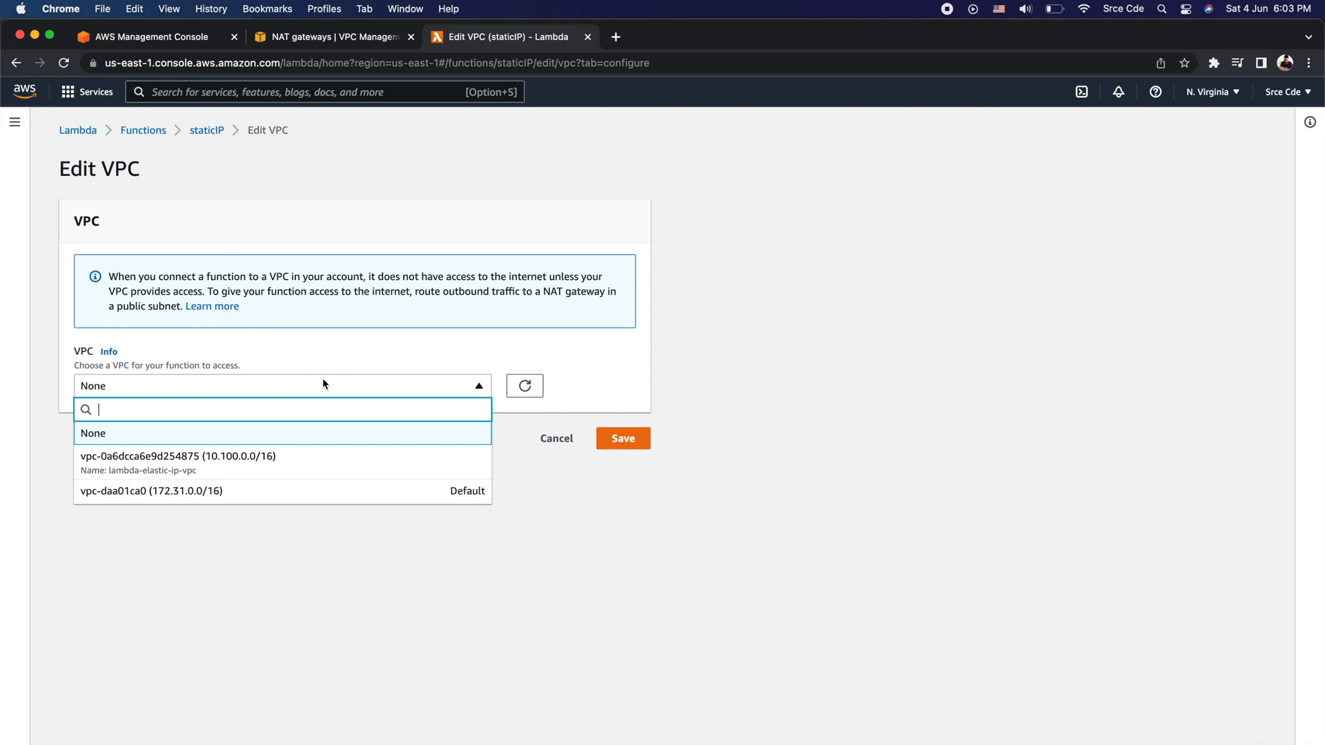
{"action": "left_click", "coordinate": [255, 472]}
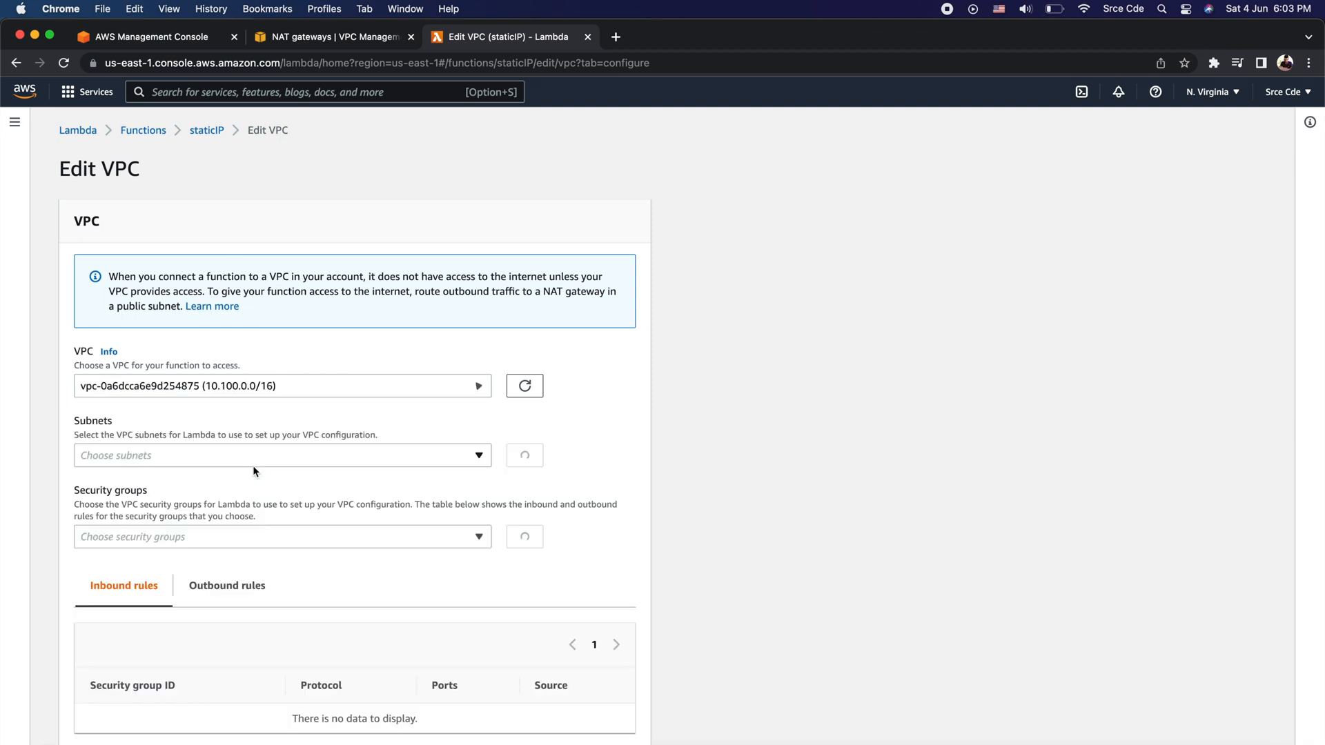
Select the subnets lambda-elastic-ip-subnet-private2-us-east-1b and lambda-elastic-ip-subnet-private1-us-east-1a for the function.
{"action": "scroll", "coordinate": [396, 488], "scroll_direction": "down", "scroll_amount": 2}
{"action": "left_click", "coordinate": [371, 393]}
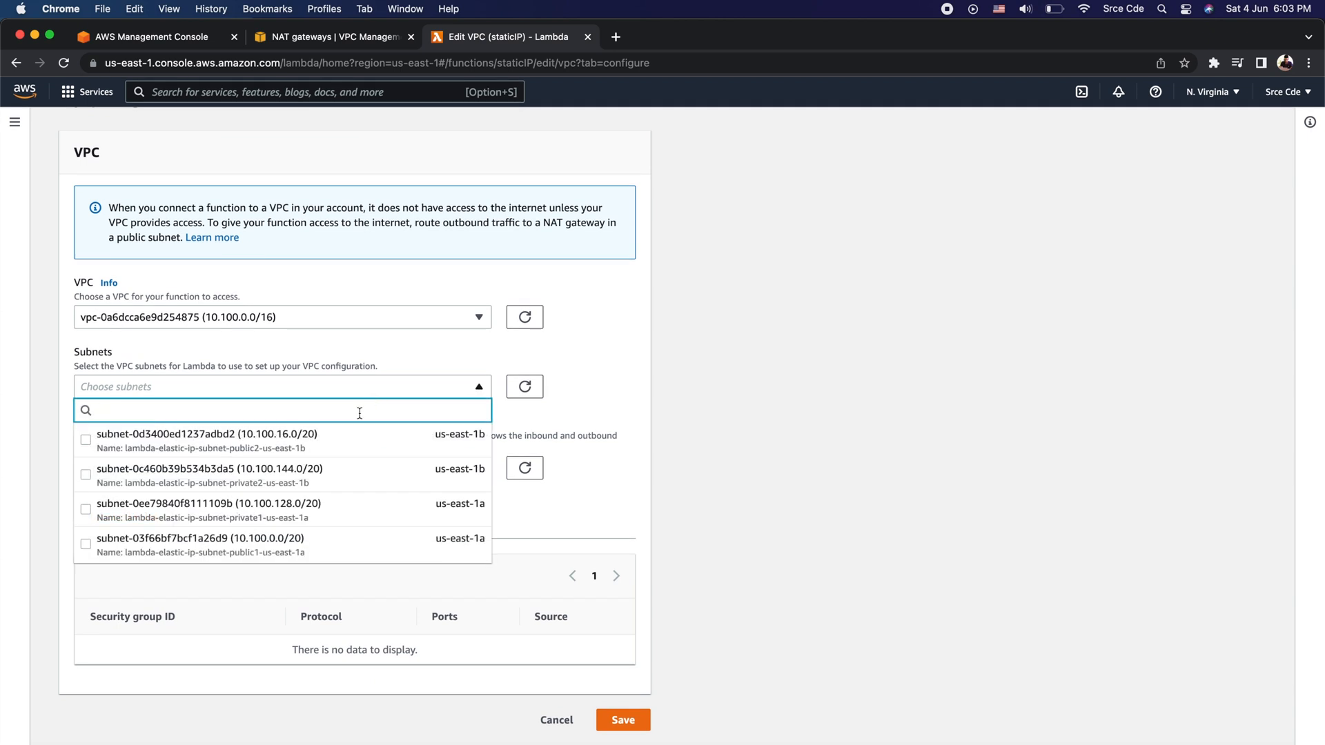
{"action": "left_click", "coordinate": [339, 475]}
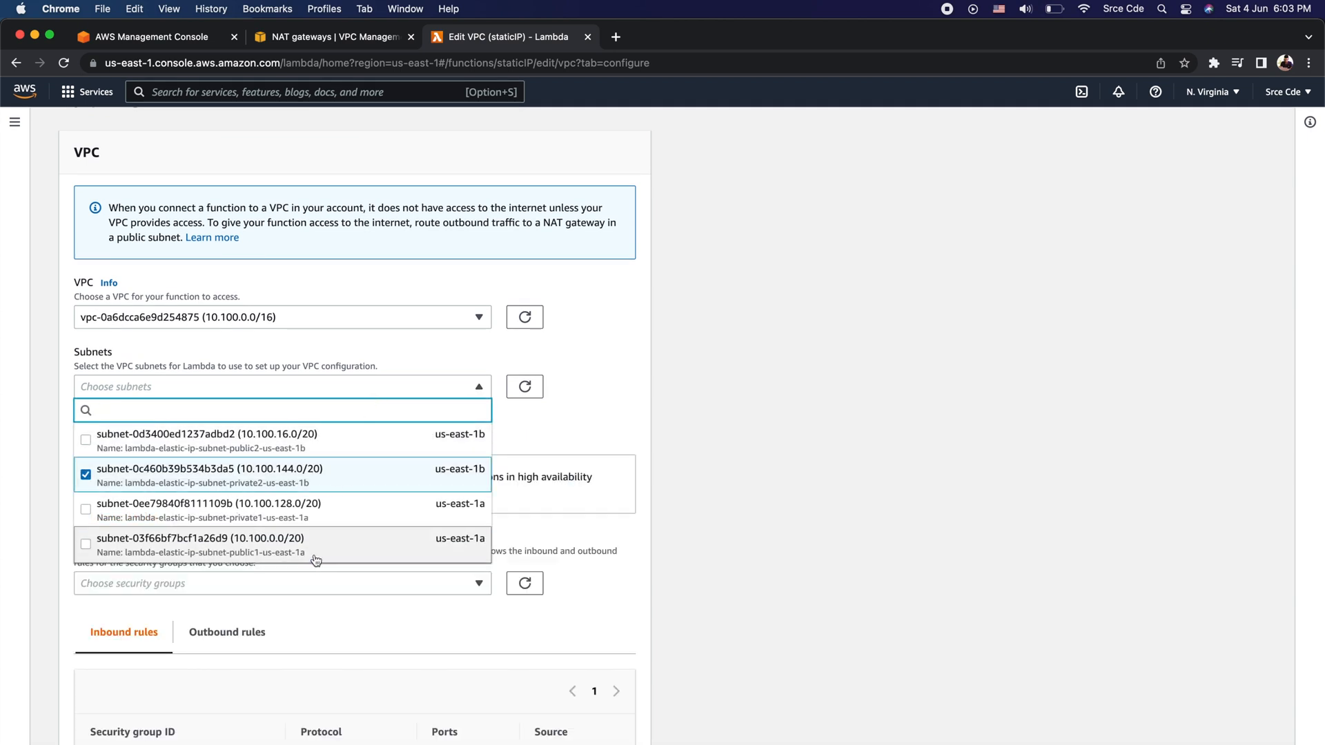
{"action": "left_click", "coordinate": [316, 514]}
{"action": "left_click", "coordinate": [764, 487]}
Assign the default VPC security group to the function and save the VPC configuration.
{"action": "left_click", "coordinate": [320, 550]}
{"action": "left_click", "coordinate": [247, 606]}
{"action": "left_click", "coordinate": [794, 625]}
{"action": "scroll", "coordinate": [794, 625], "scroll_direction": "down", "scroll_amount": 3}
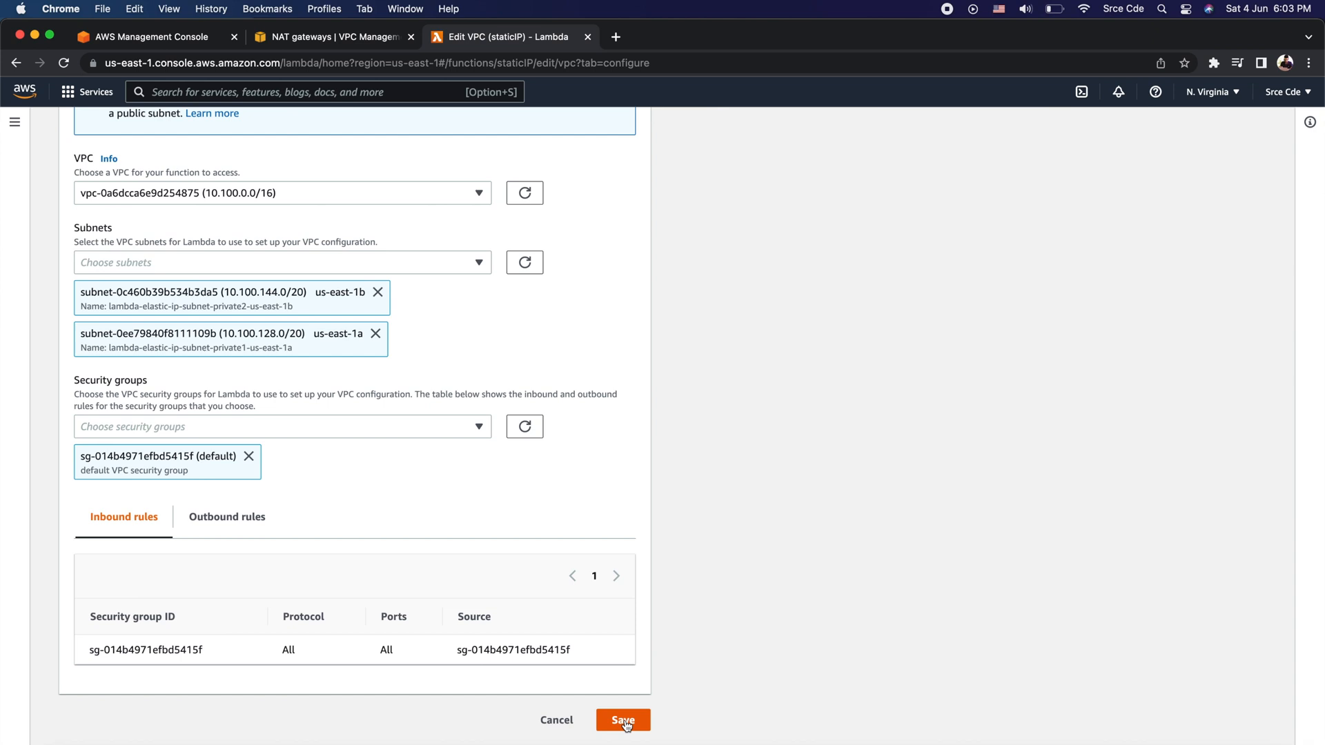
{"action": "left_click", "coordinate": [623, 717]}
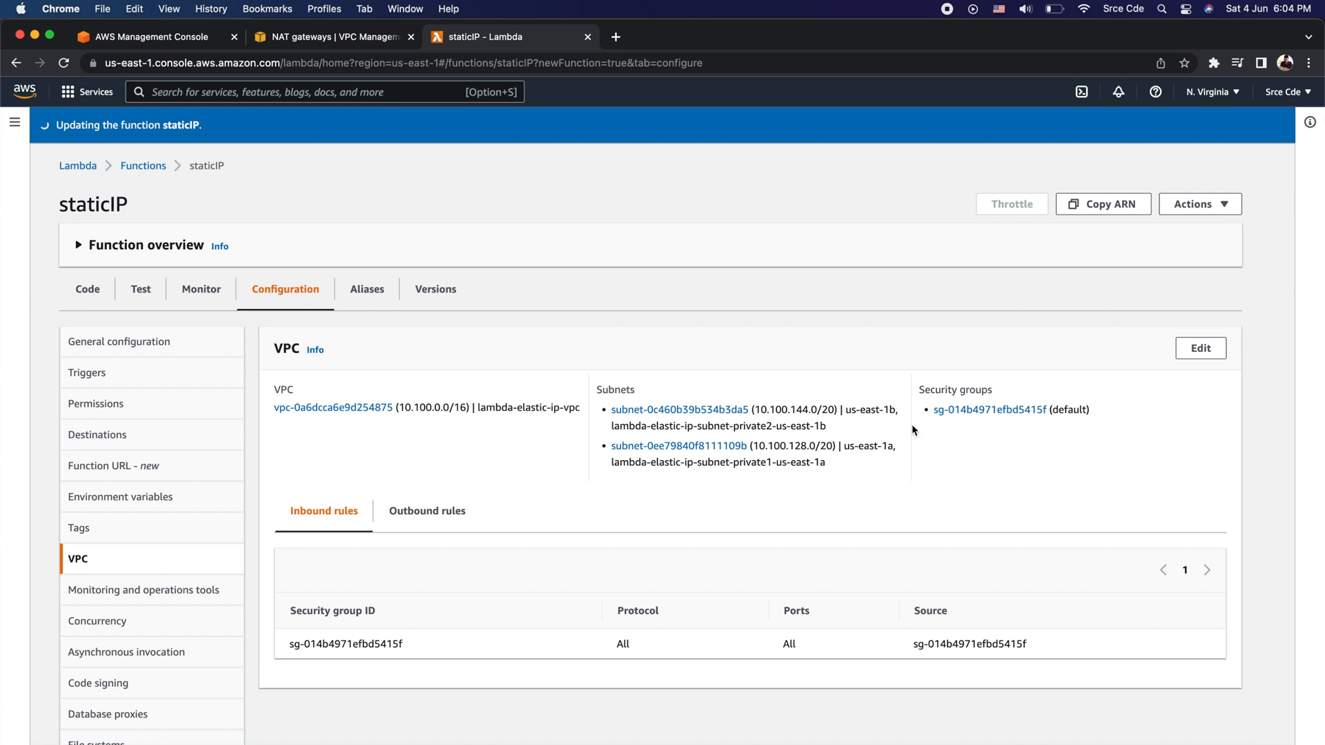
Find the API Gateway service, open it in a new browser tab and switch to that tab.
{"action": "left_click", "coordinate": [299, 99]}
{"action": "type", "text": "apig"}
{"action": "left_click", "coordinate": [387, 202], "text": "super"}
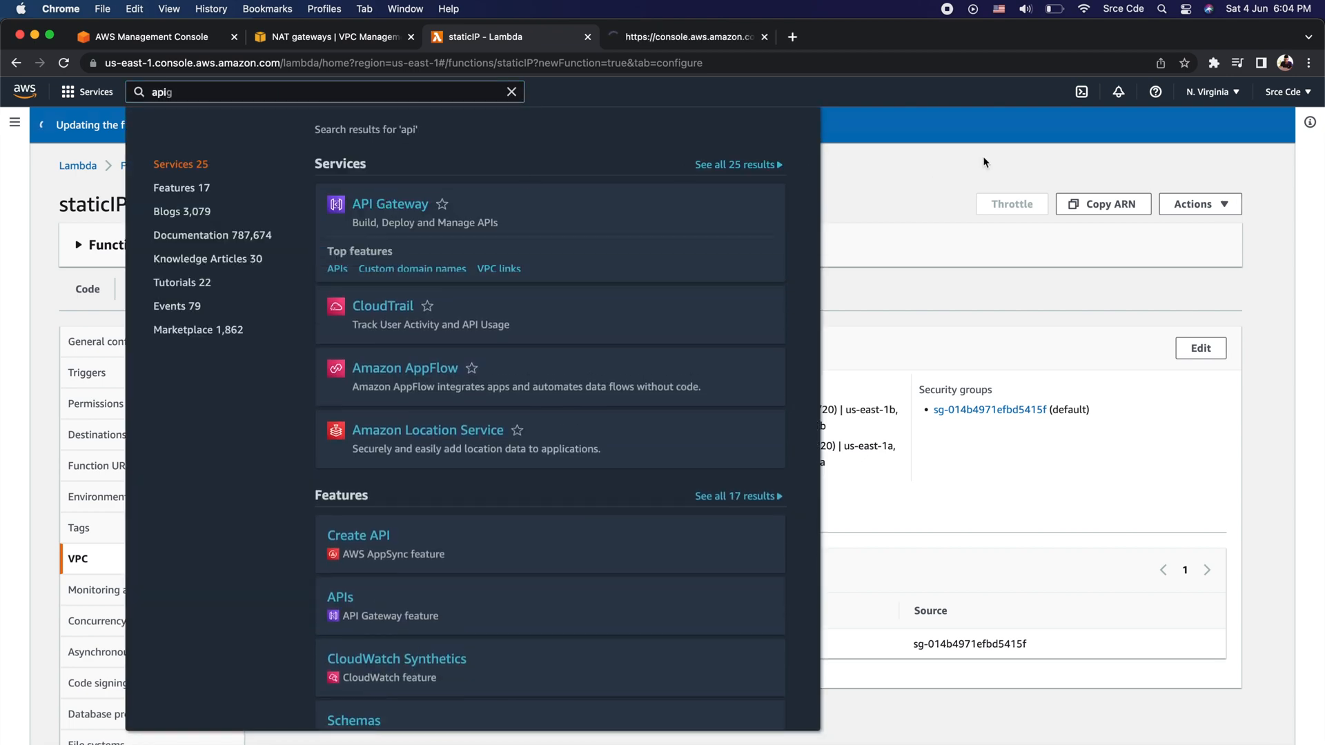
{"action": "key", "text": "ctrl+Tab"}
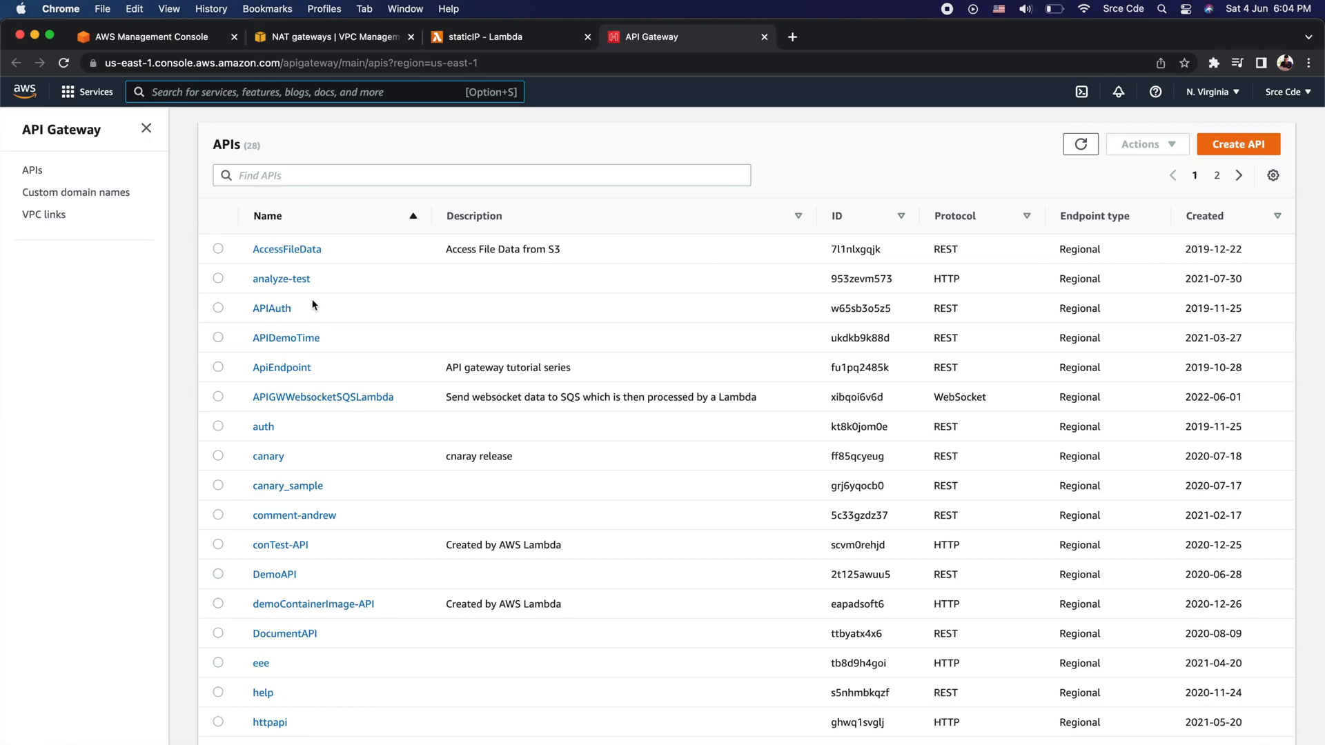
Sort the APIs by newest creation date and open requestAPI.
{"action": "left_click", "coordinate": [1211, 216]}
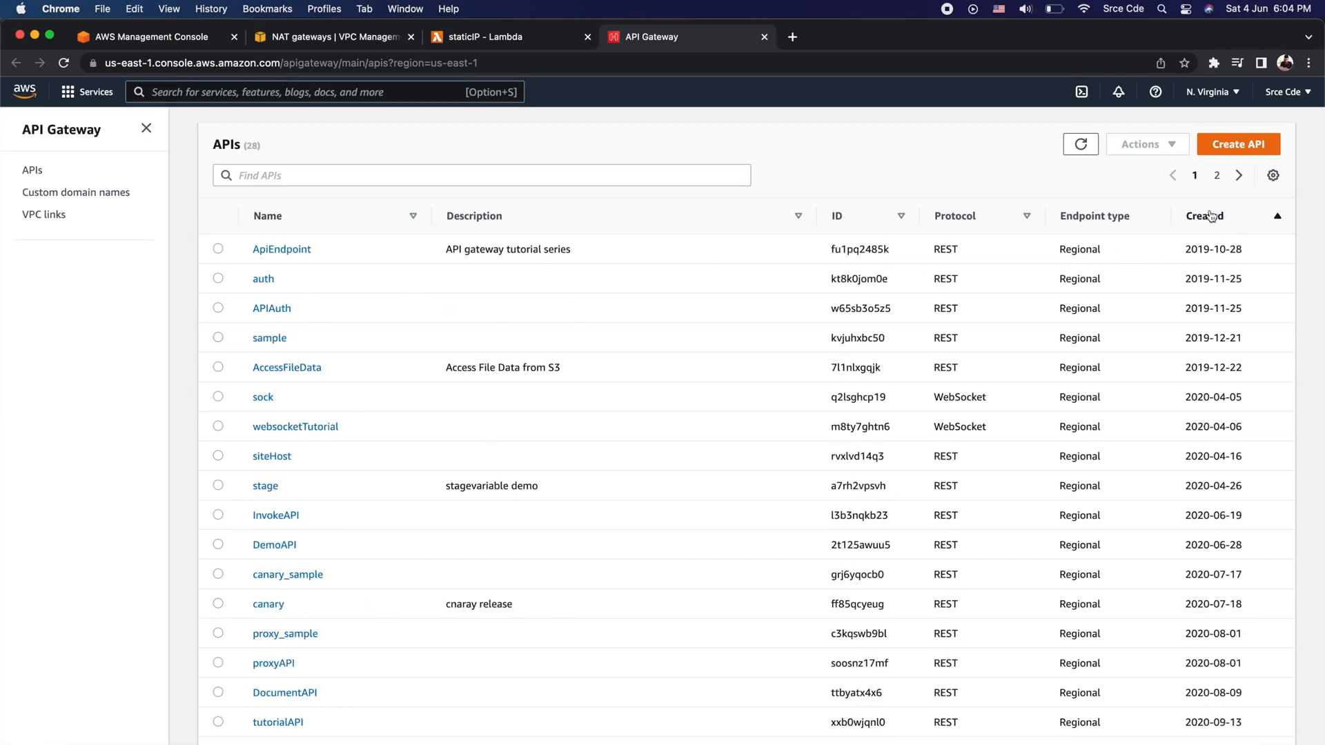
{"action": "left_click", "coordinate": [1211, 217]}
{"action": "left_click", "coordinate": [278, 280]}
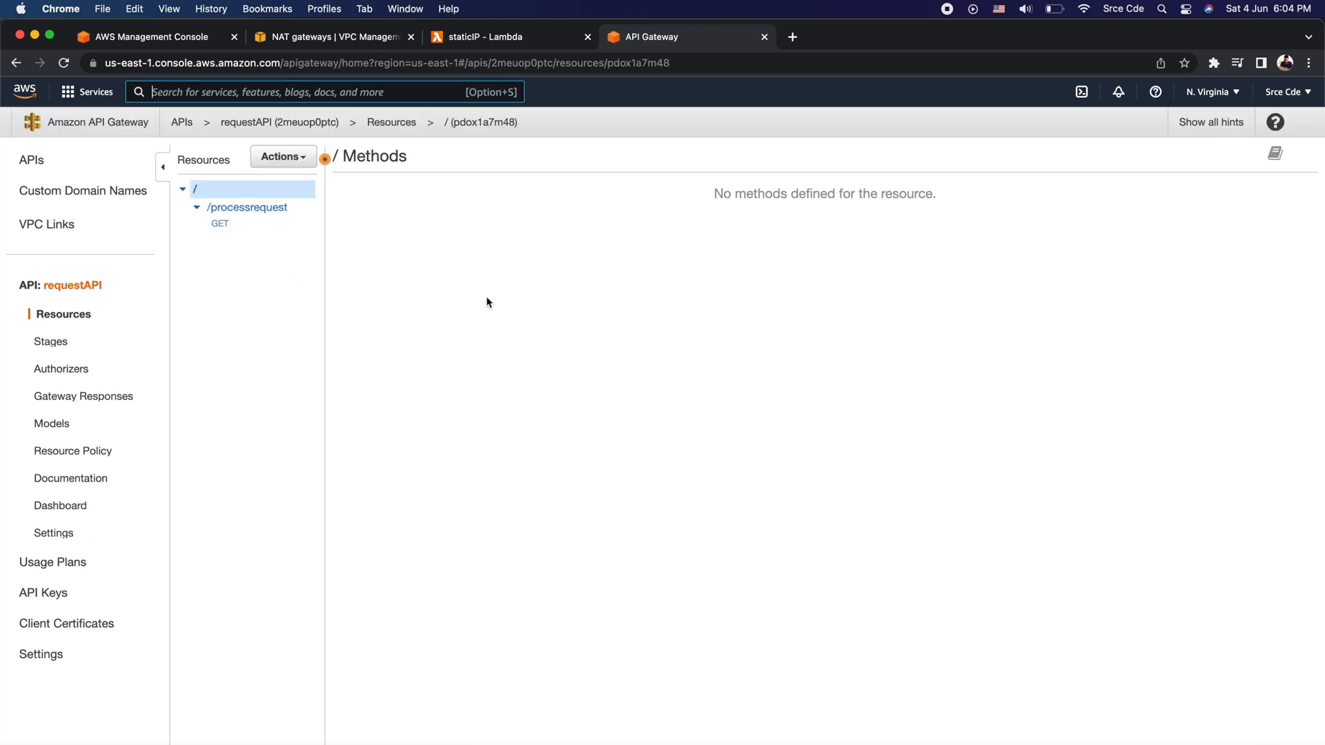
Expand requestAPI's v1 stage and open the GET method of /processrequest to show its invoke URL.
{"action": "left_click", "coordinate": [51, 342]}
{"action": "left_click", "coordinate": [183, 187]}
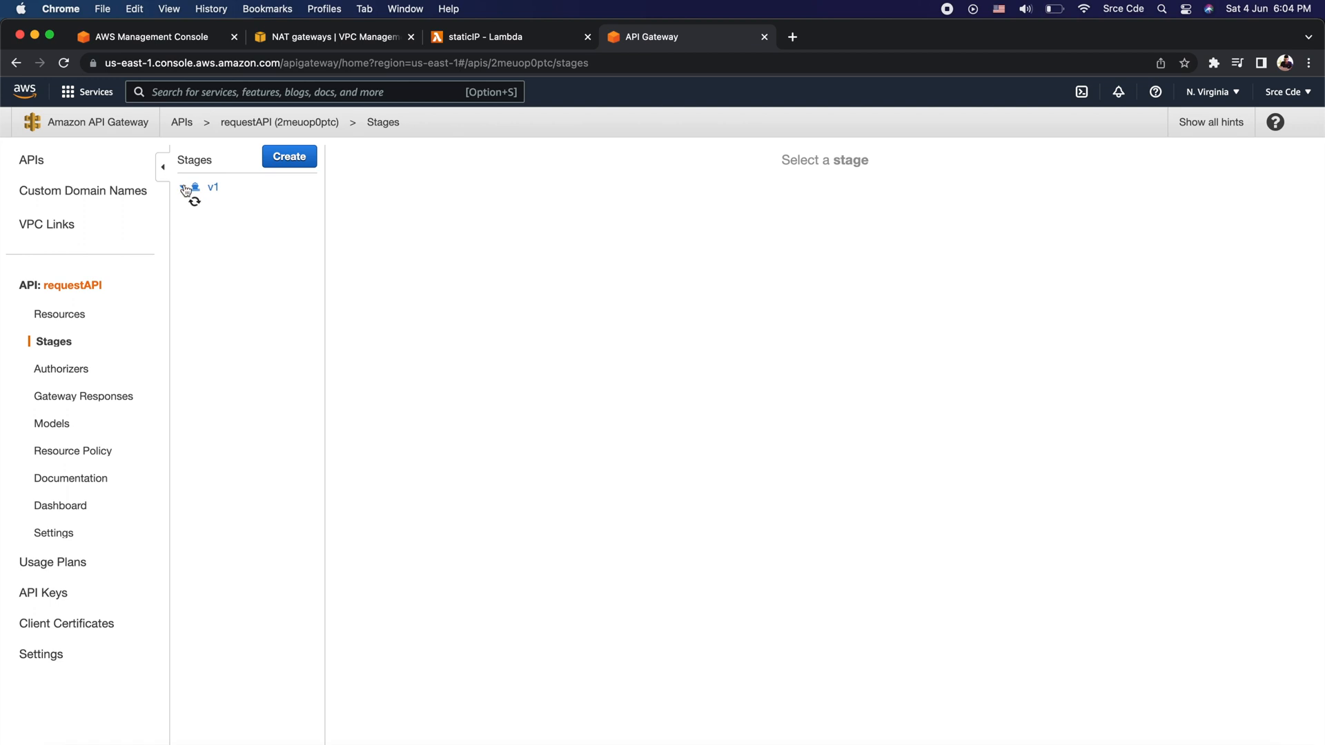
{"action": "left_click", "coordinate": [229, 237]}
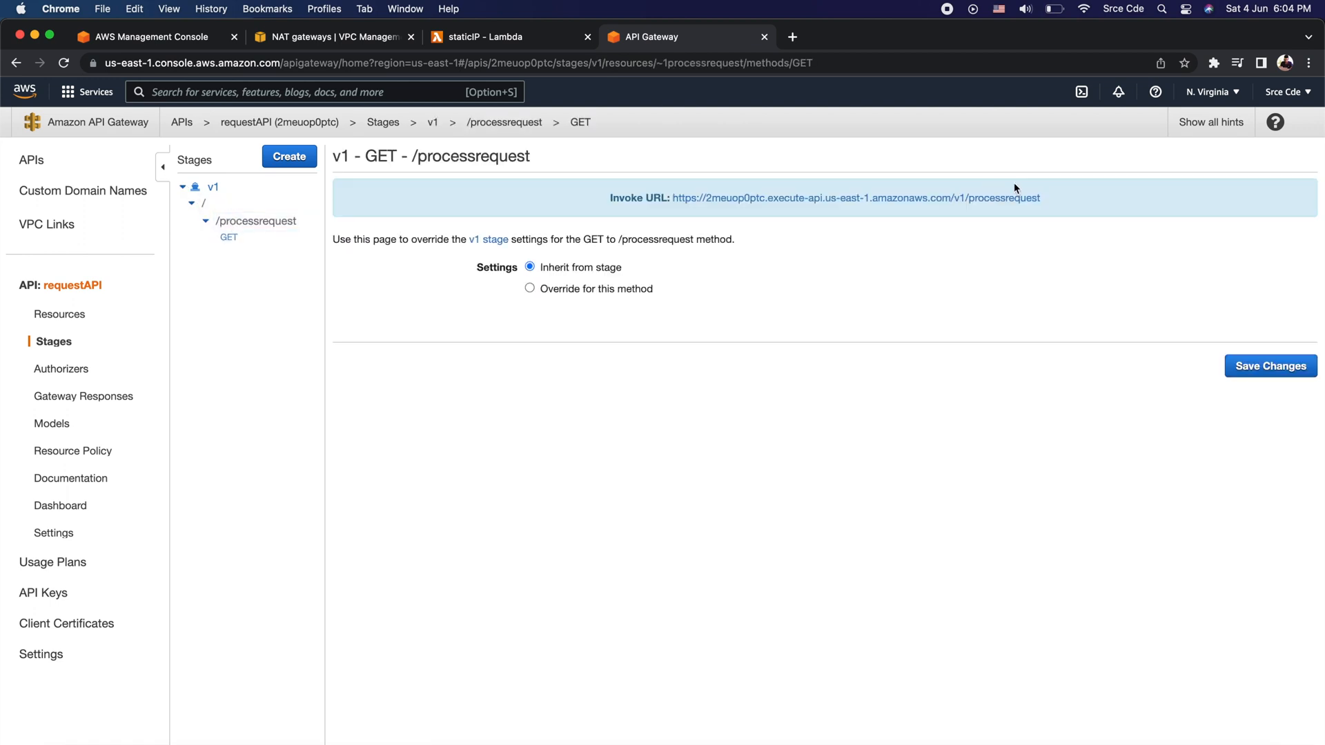
Copy the GET /processrequest invoke URL and inspect the source IP condition in requestAPI's resource policy.
{"action": "left_click_drag", "start_coordinate": [1041, 199], "coordinate": [676, 205]}
{"action": "key", "text": "super+c"}
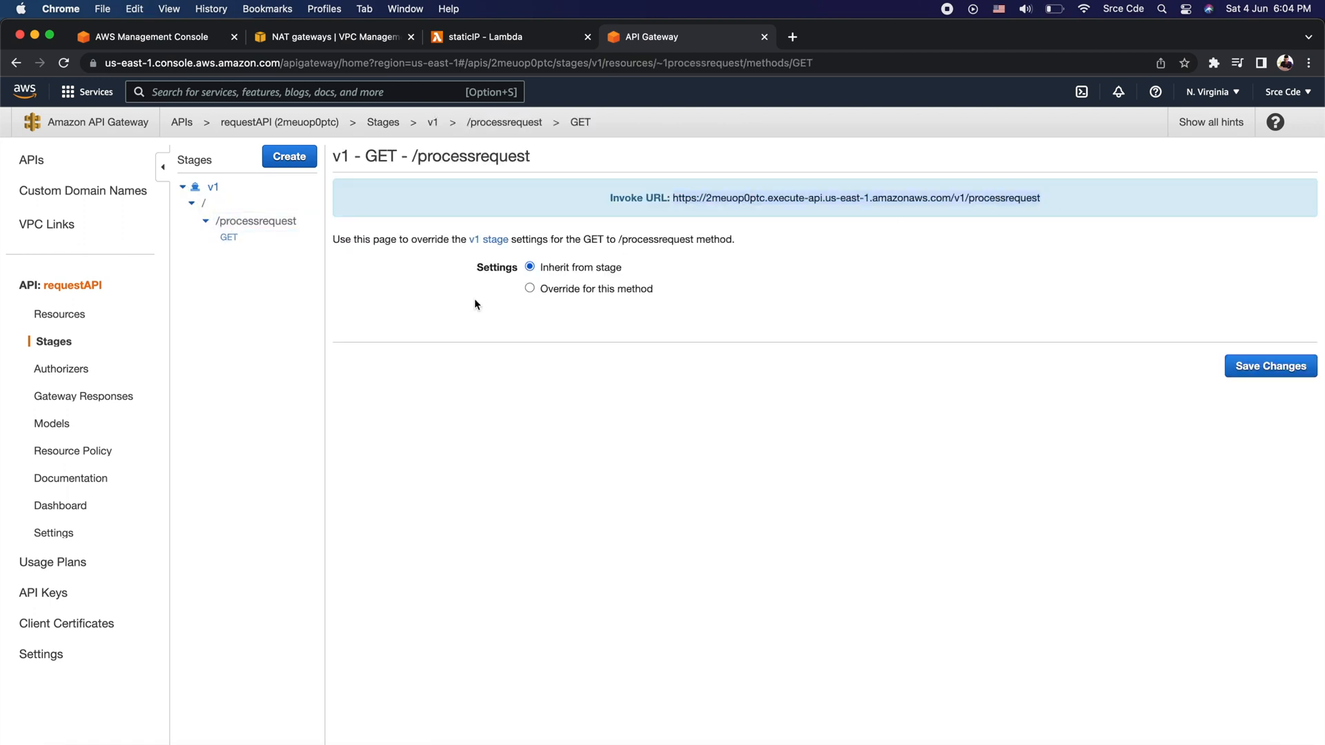
{"action": "left_click", "coordinate": [87, 452]}
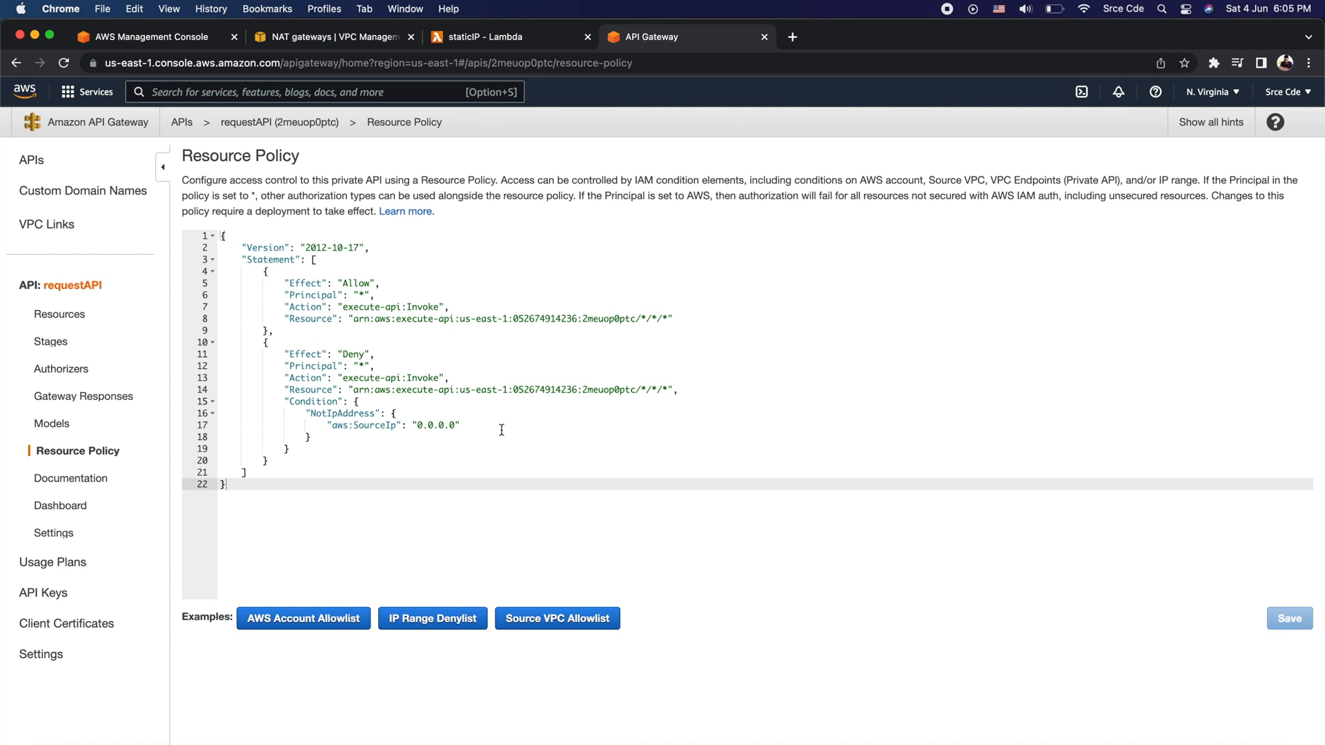
{"action": "left_click_drag", "start_coordinate": [416, 425], "coordinate": [456, 427]}
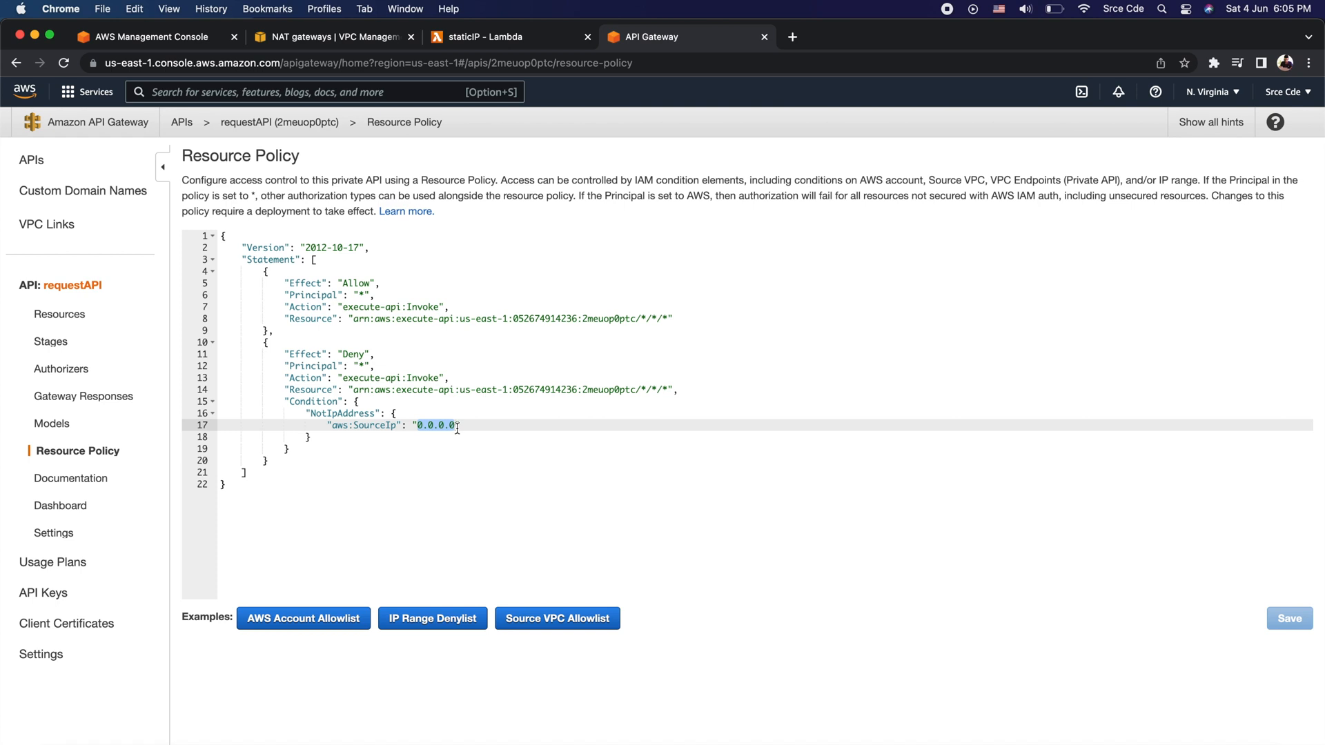
Check the staticIP function's update status in Lambda and open its code.
{"action": "left_click", "coordinate": [492, 38]}
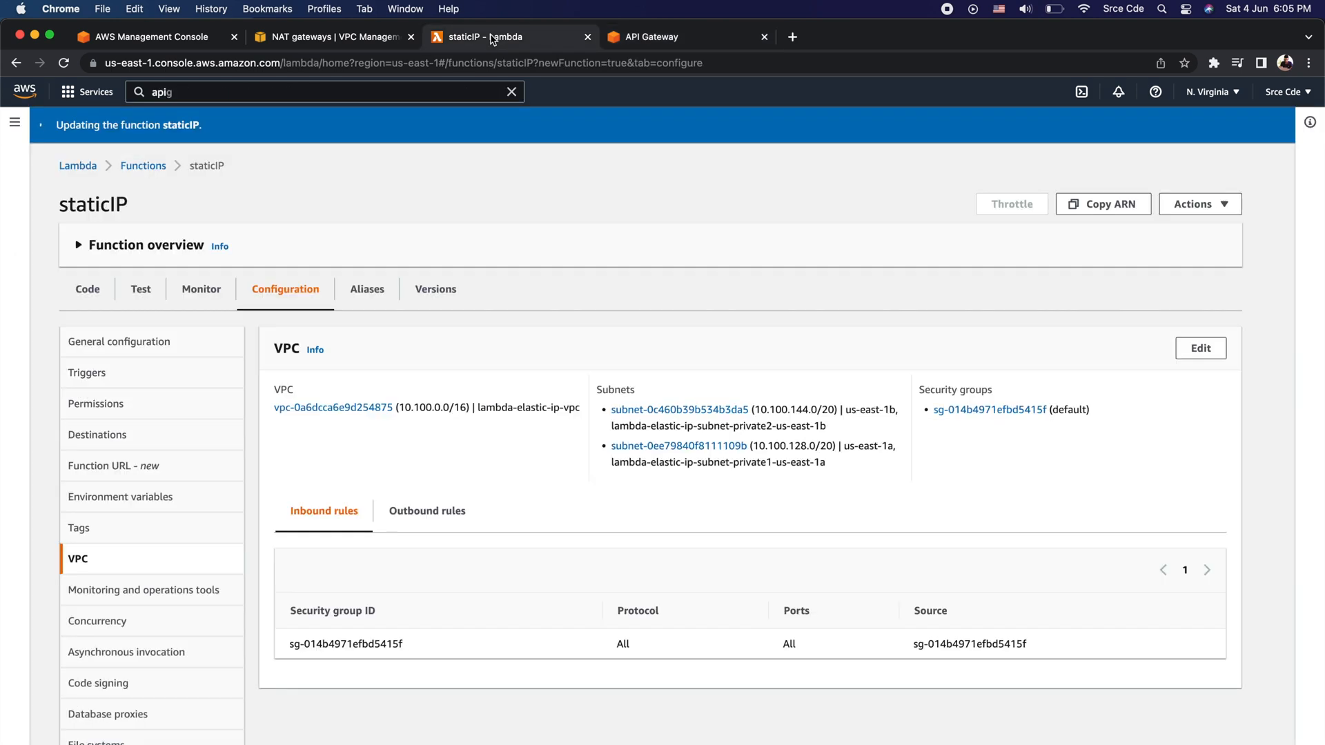
{"action": "left_click", "coordinate": [702, 40]}
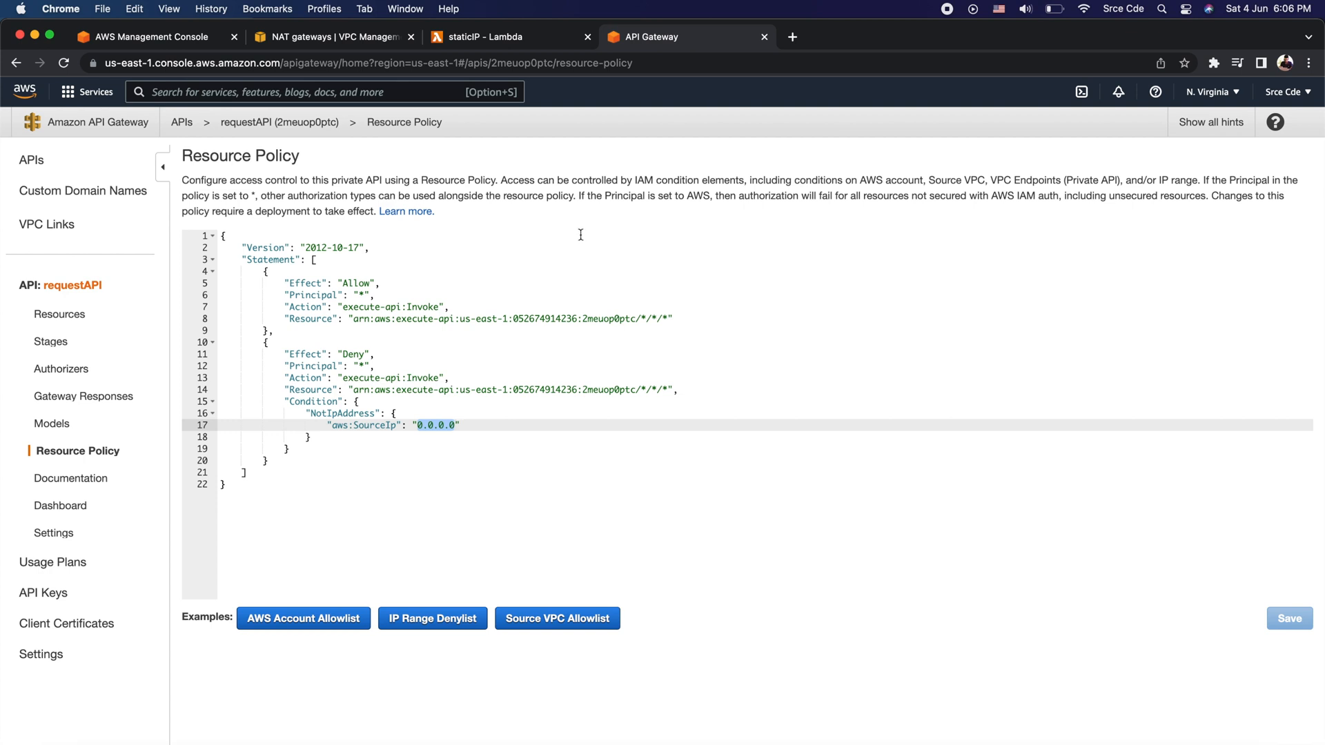
{"action": "left_click", "coordinate": [507, 40]}
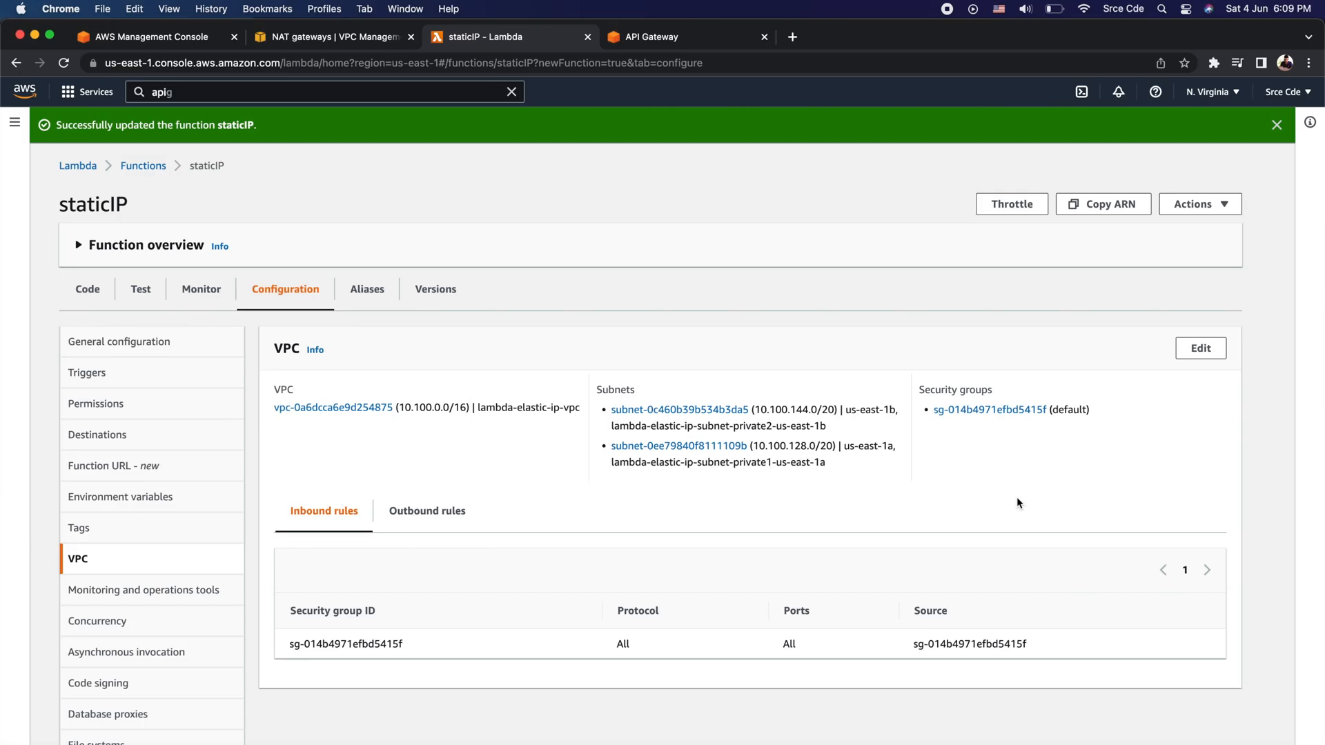
{"action": "left_click", "coordinate": [88, 289]}
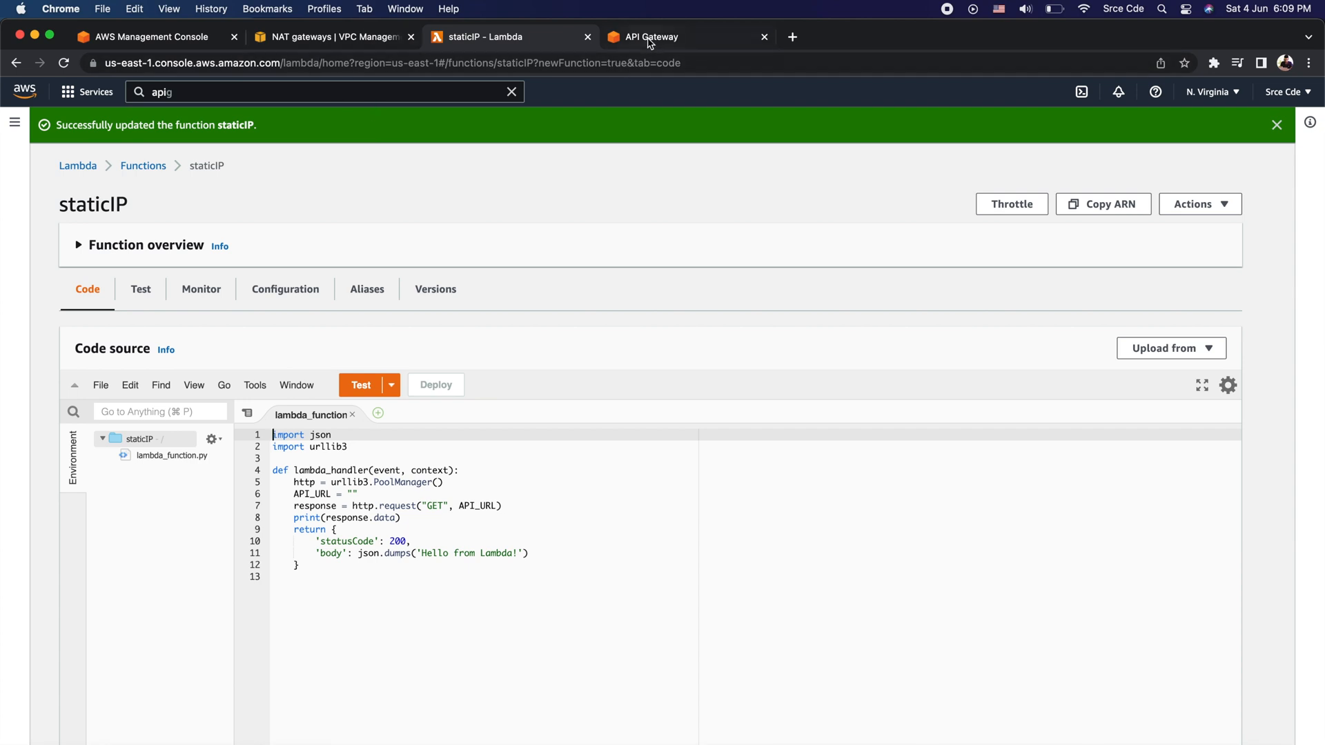
Return to API Gateway, reopen the v1 stage's GET method of /processrequest and copy its invoke URL.
{"action": "left_click", "coordinate": [648, 40]}
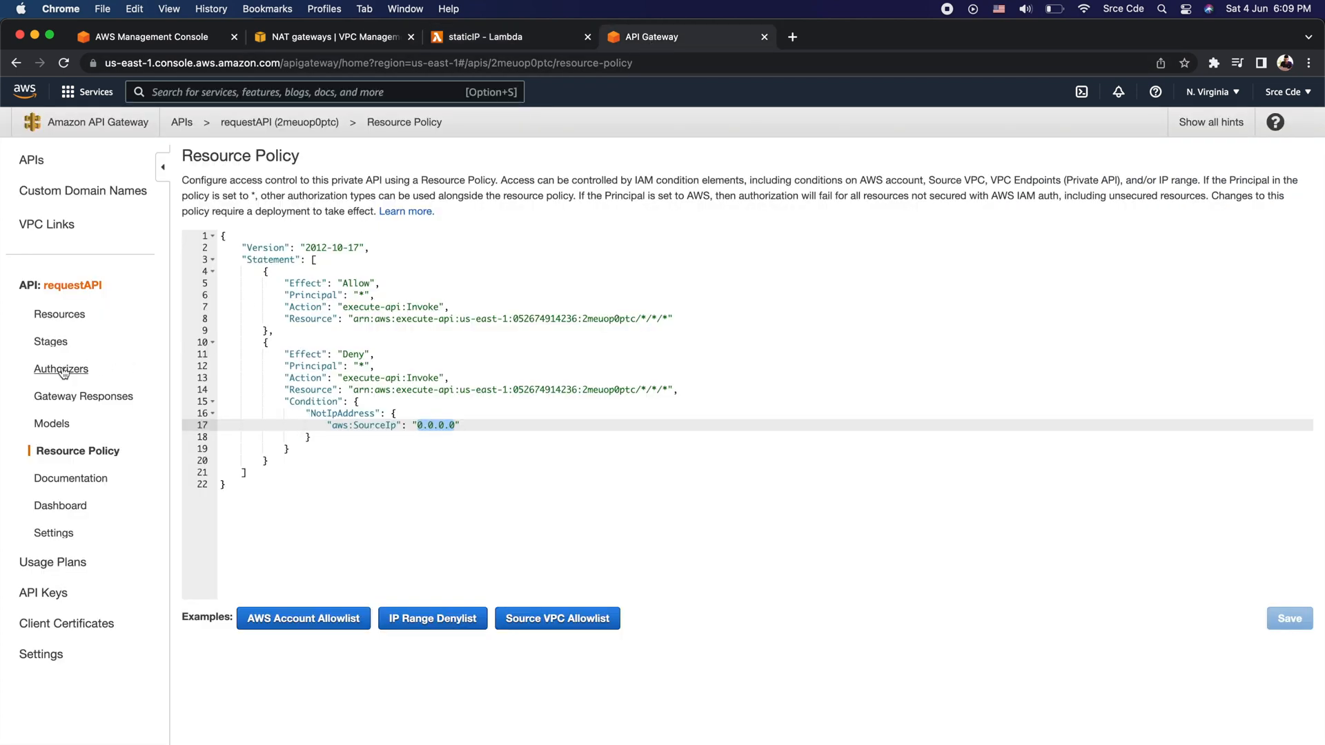
{"action": "left_click", "coordinate": [51, 344]}
{"action": "left_click", "coordinate": [205, 185]}
{"action": "left_click", "coordinate": [228, 237]}
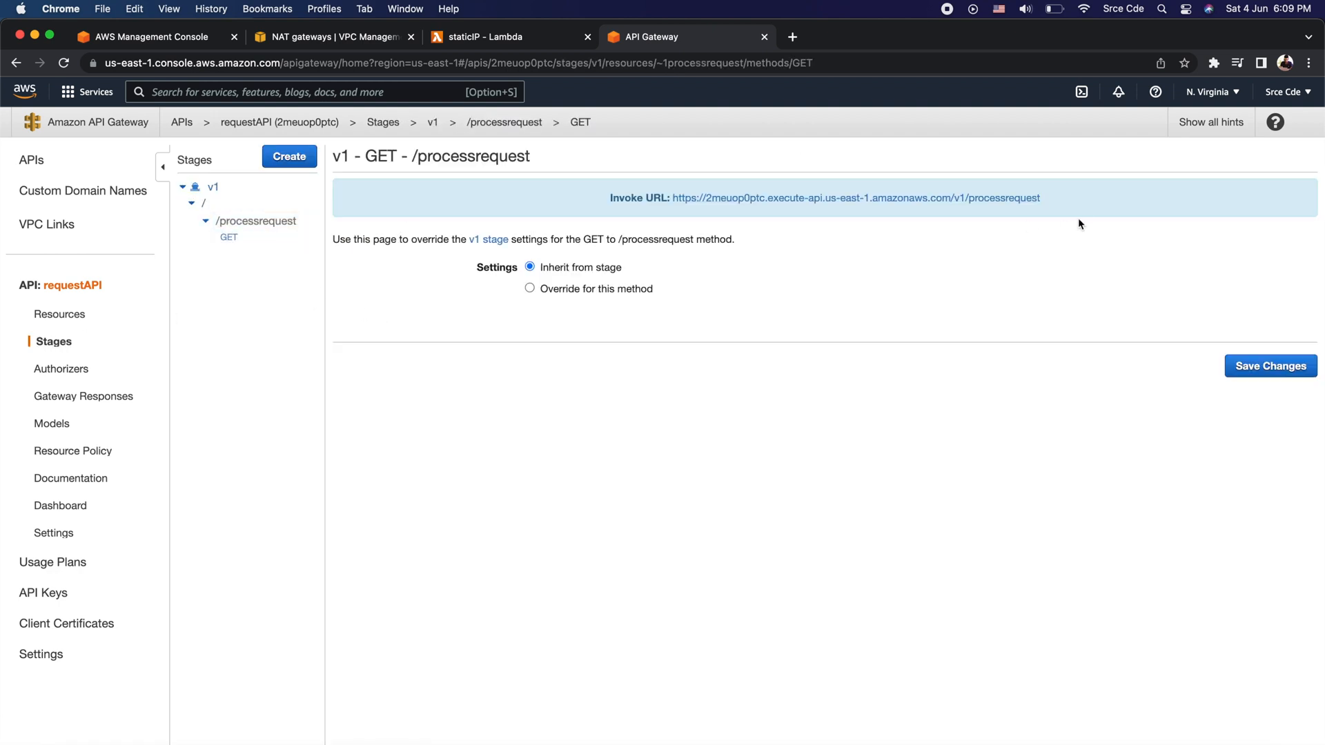
Paste the copied invoke URL as the API_URL value in staticIP's lambda_function code and deploy the change.
{"action": "left_click", "coordinate": [511, 39]}
{"action": "left_click", "coordinate": [354, 494]}
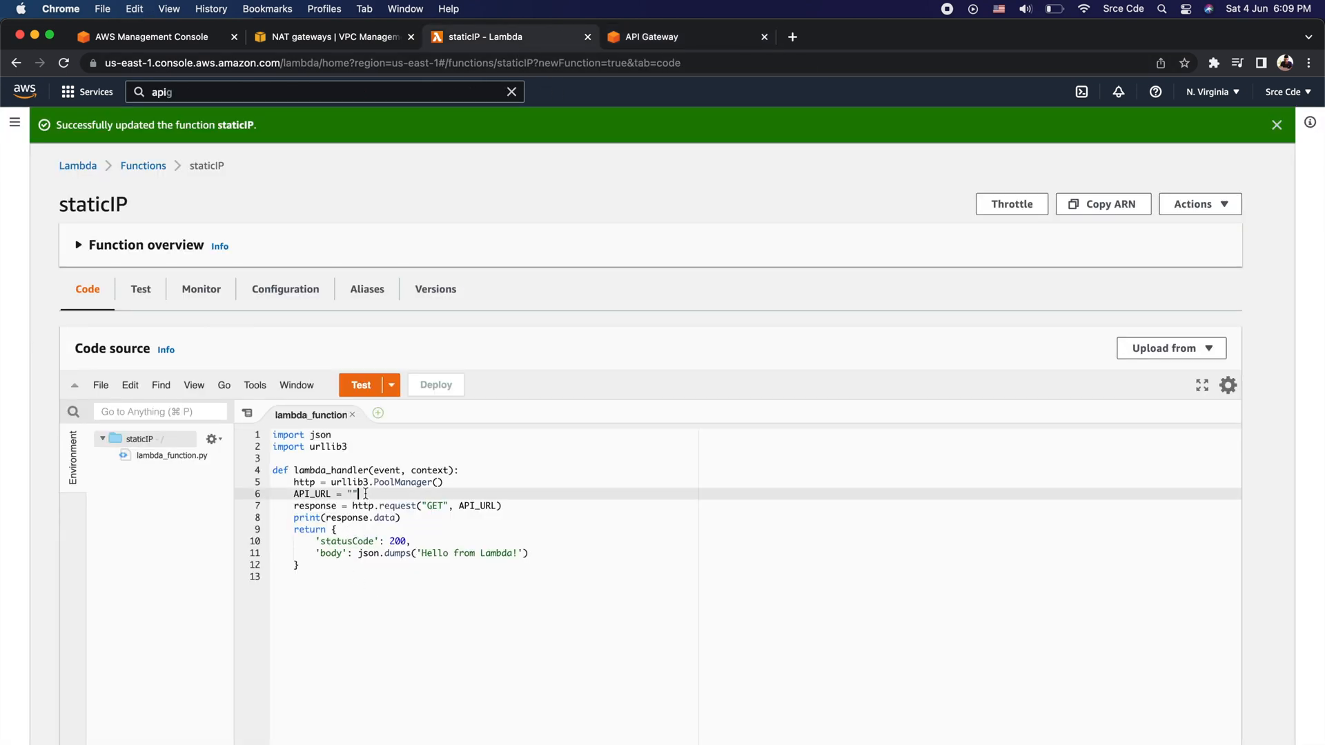
{"action": "key", "text": "super+v"}
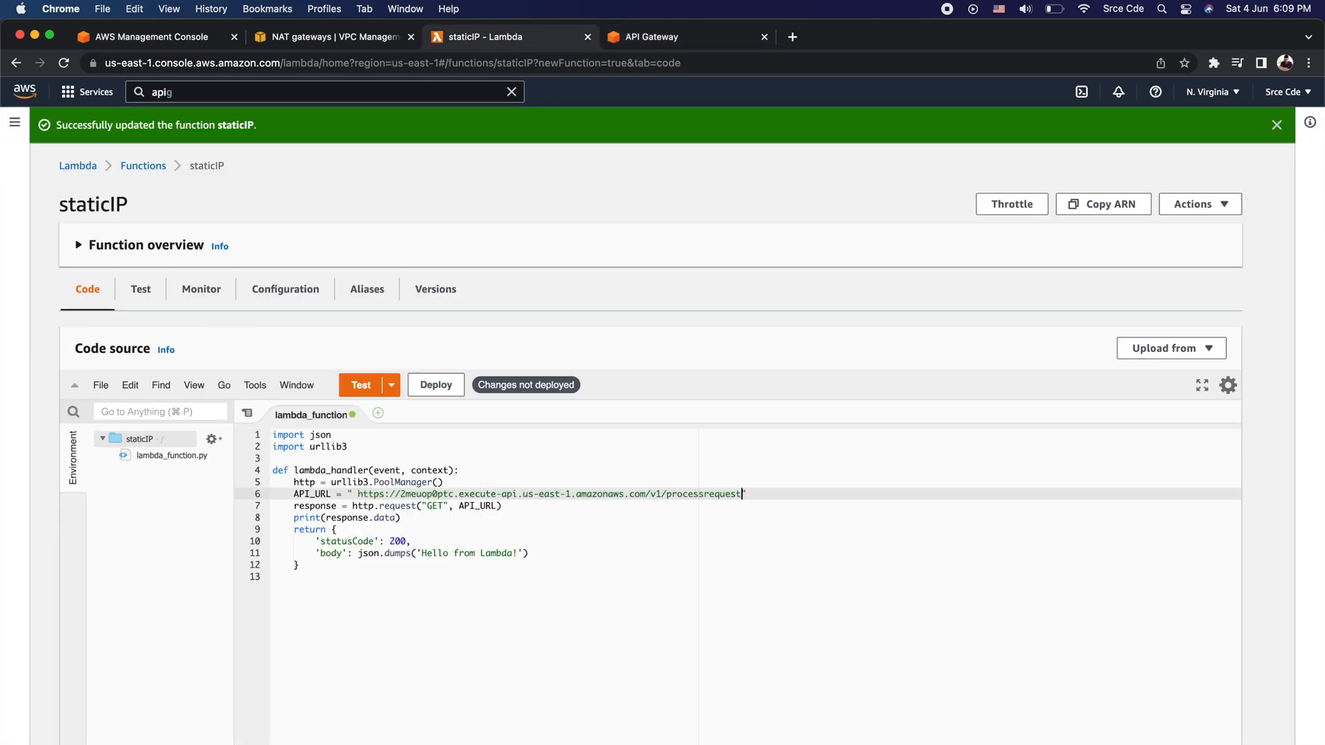
{"action": "left_click", "coordinate": [441, 384]}
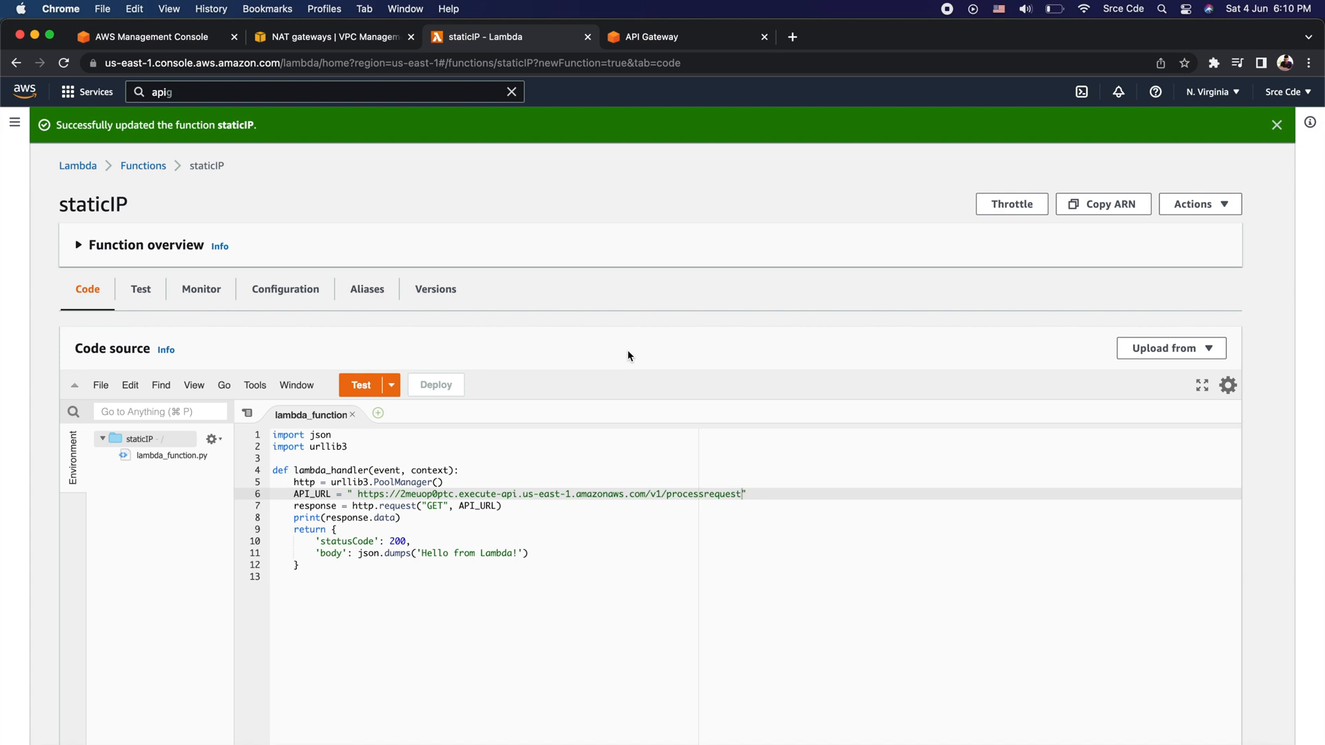
Run a test of the staticIP function and read the execution details and log output.
{"action": "left_click", "coordinate": [151, 293]}
{"action": "left_click", "coordinate": [1202, 345]}
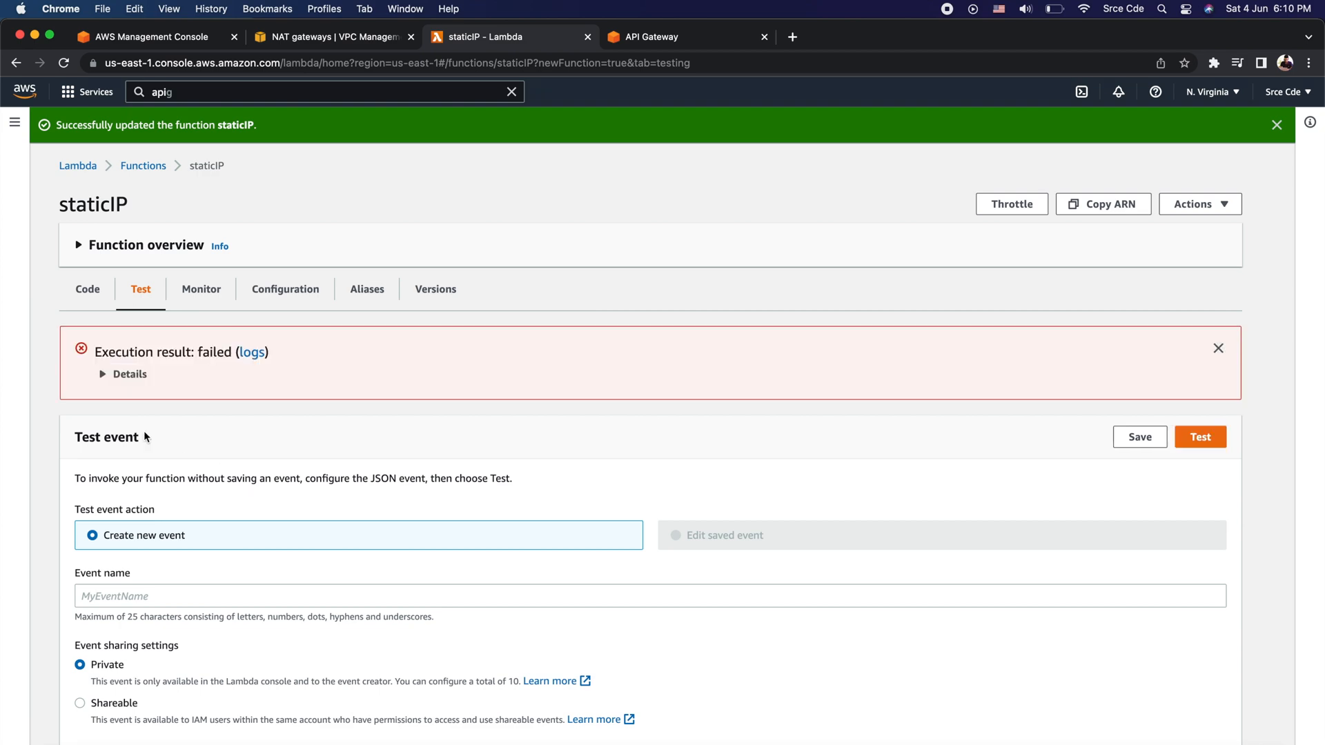
{"action": "left_click", "coordinate": [125, 376]}
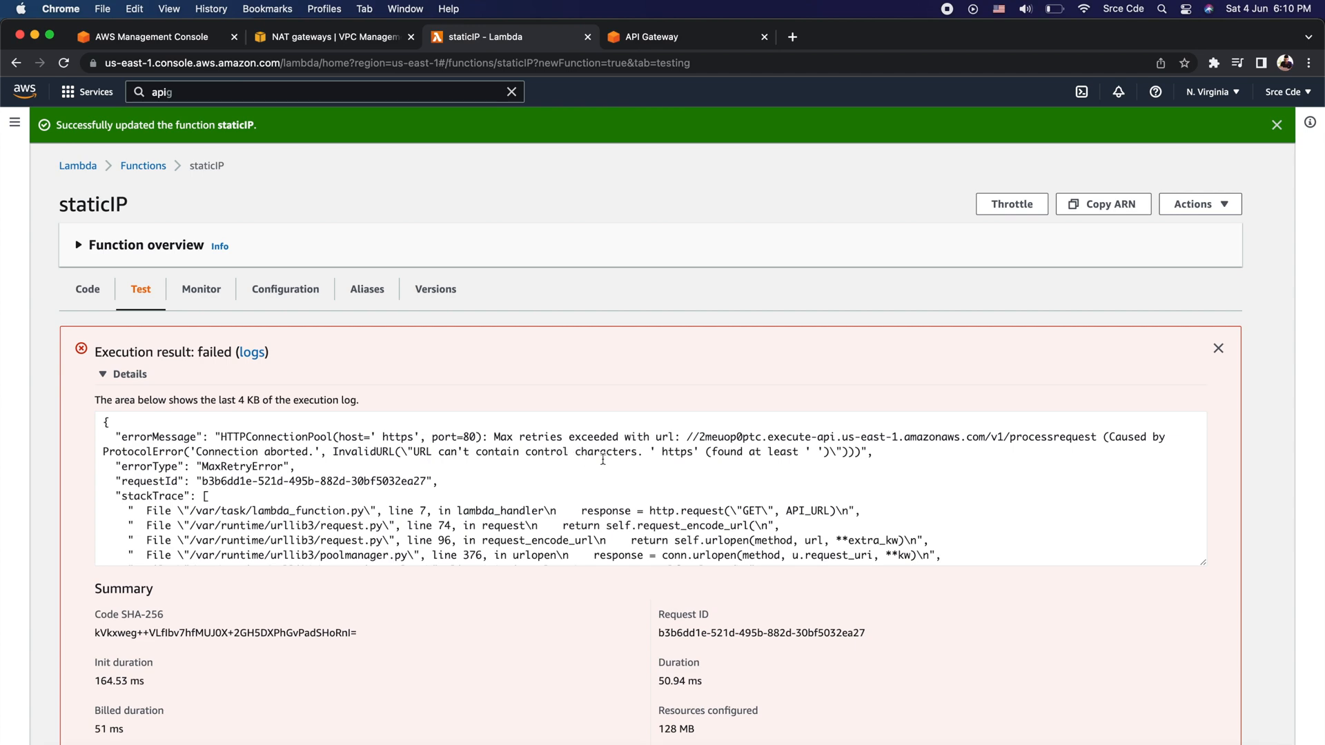
{"action": "scroll", "coordinate": [602, 459], "scroll_direction": "down", "scroll_amount": 8}
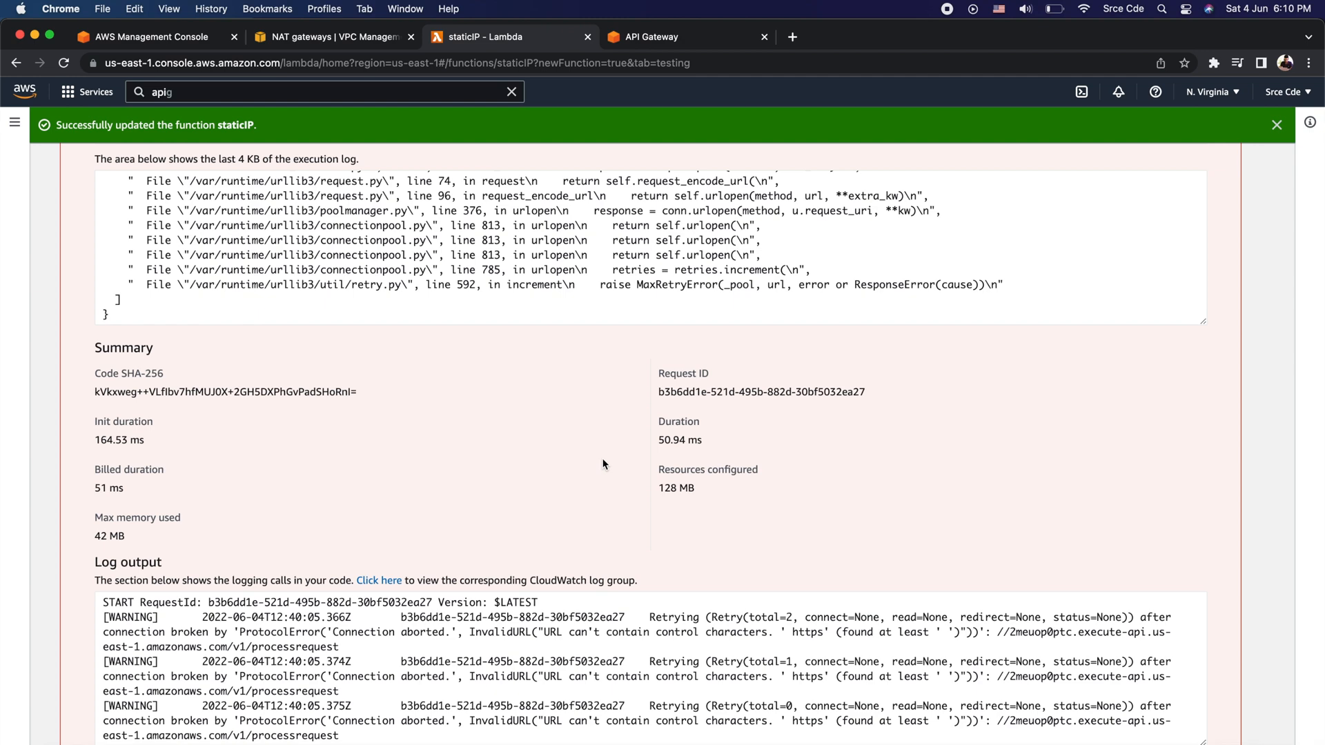
{"action": "scroll", "coordinate": [602, 464], "scroll_direction": "down", "scroll_amount": 5}
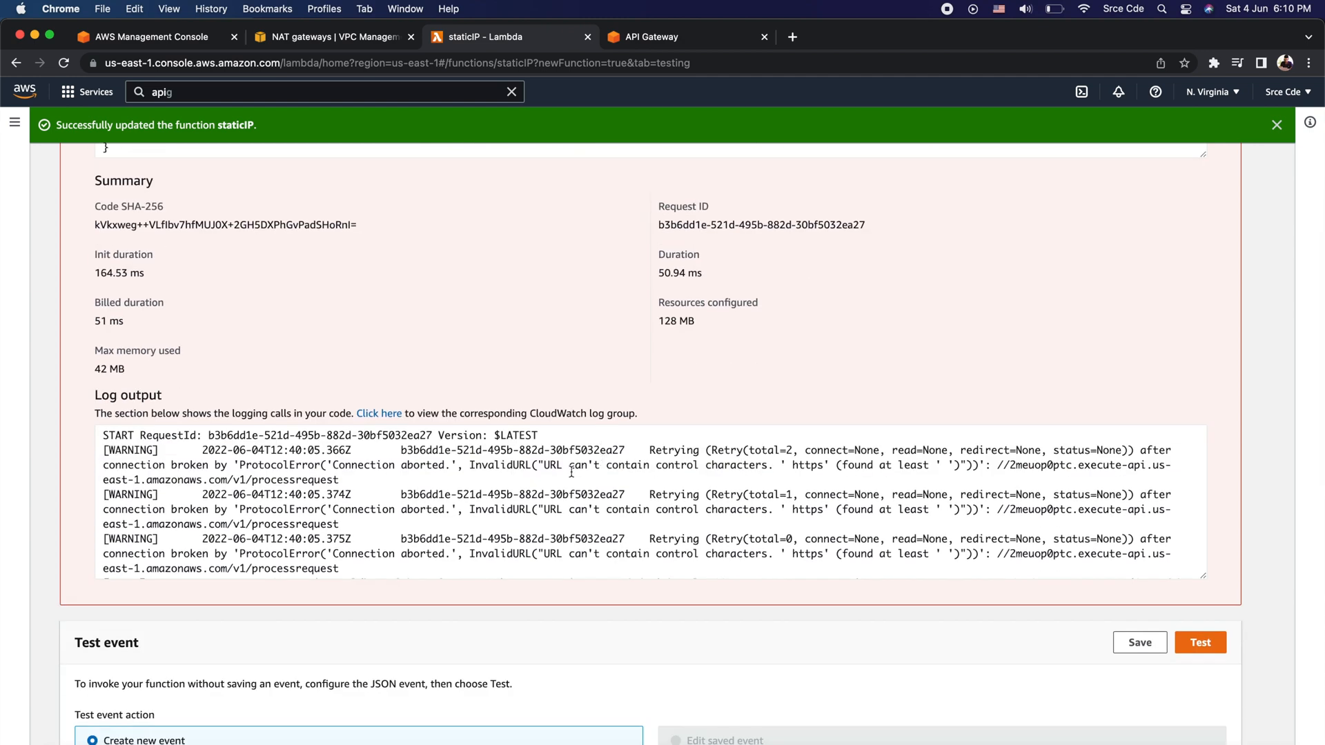
{"action": "scroll", "coordinate": [481, 408], "scroll_direction": "up", "scroll_amount": 15}
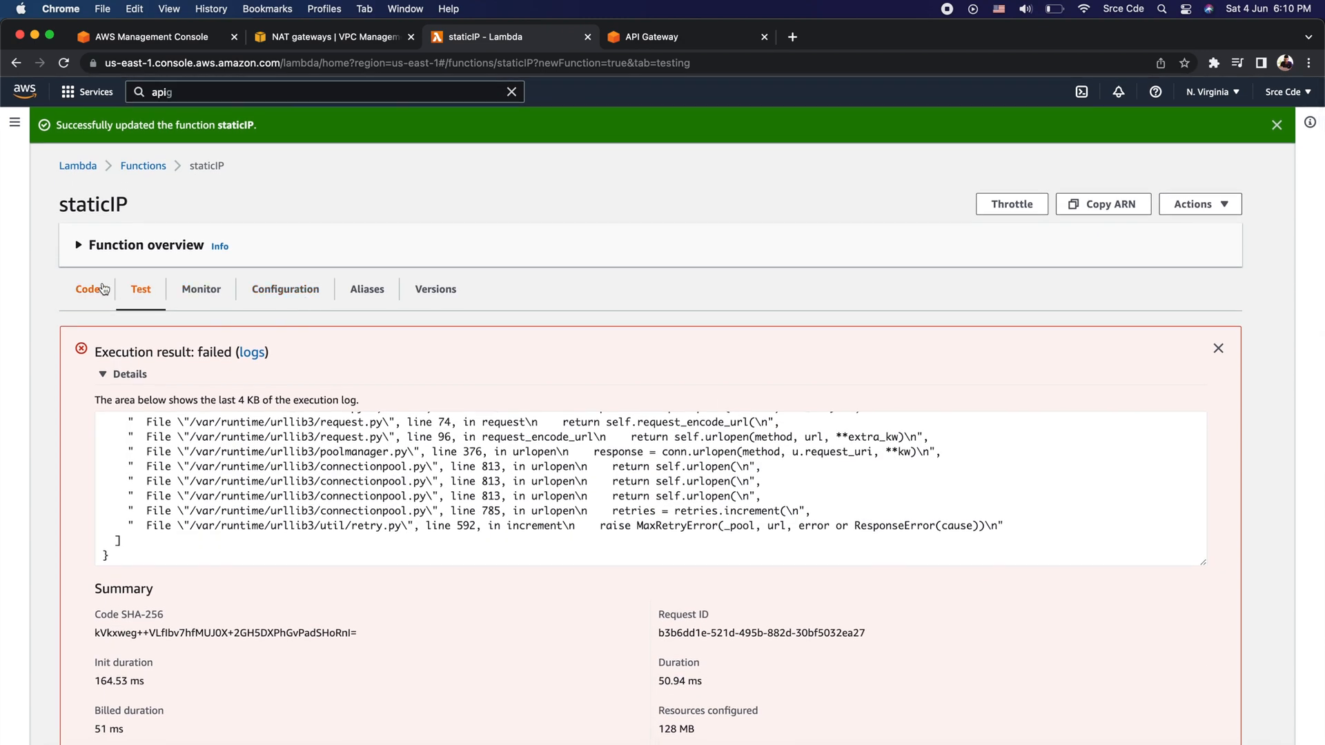
Remove the leading space before https in the API_URL string of lambda_function and deploy the code.
{"action": "left_click", "coordinate": [88, 288]}
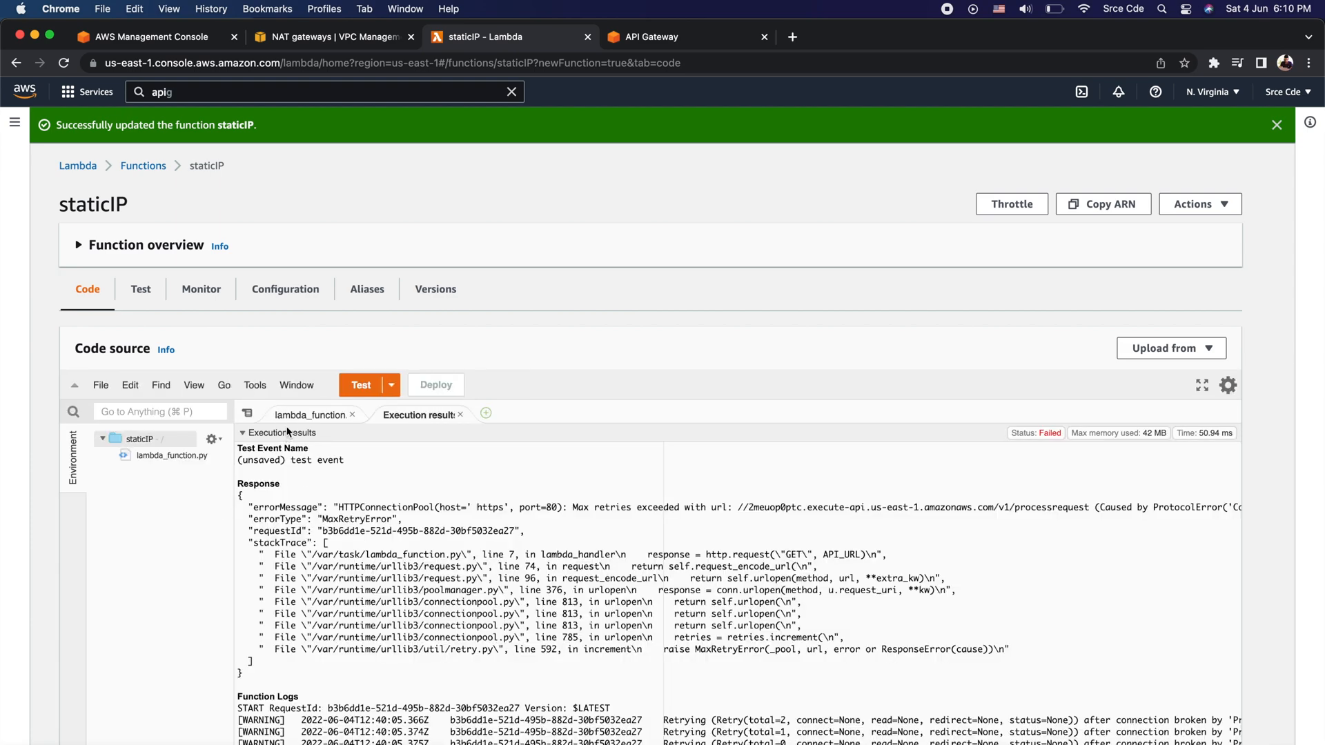
{"action": "left_click", "coordinate": [288, 417]}
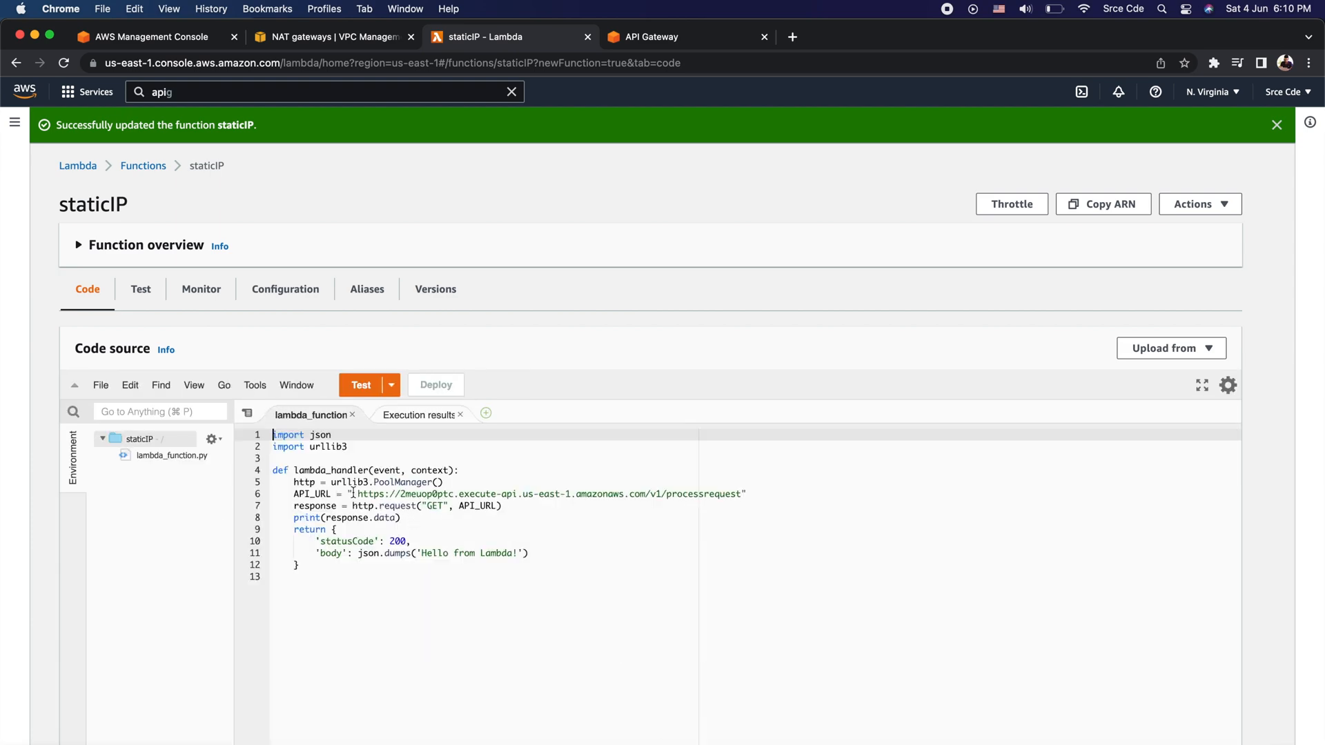
{"action": "left_click", "coordinate": [357, 495]}
{"action": "key", "text": "BackSpace"}
{"action": "key", "text": "super+s"}
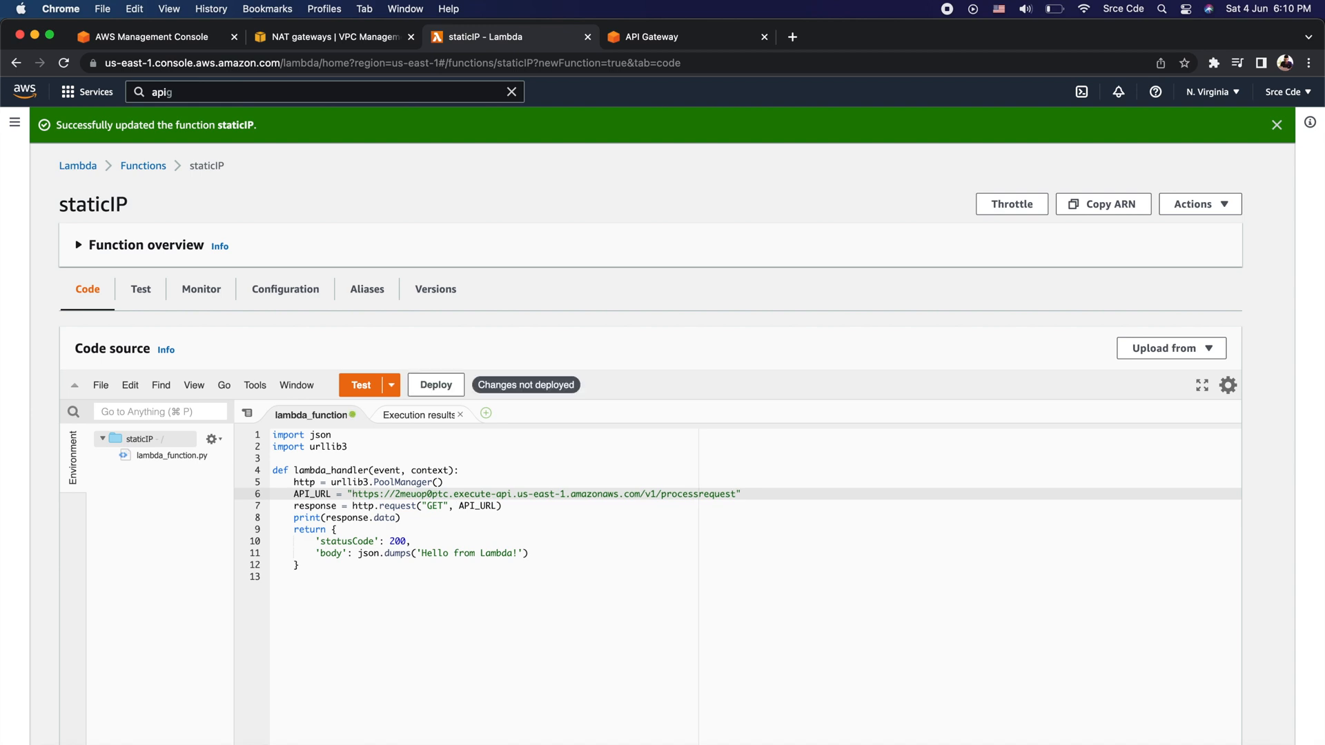
{"action": "left_click", "coordinate": [441, 388]}
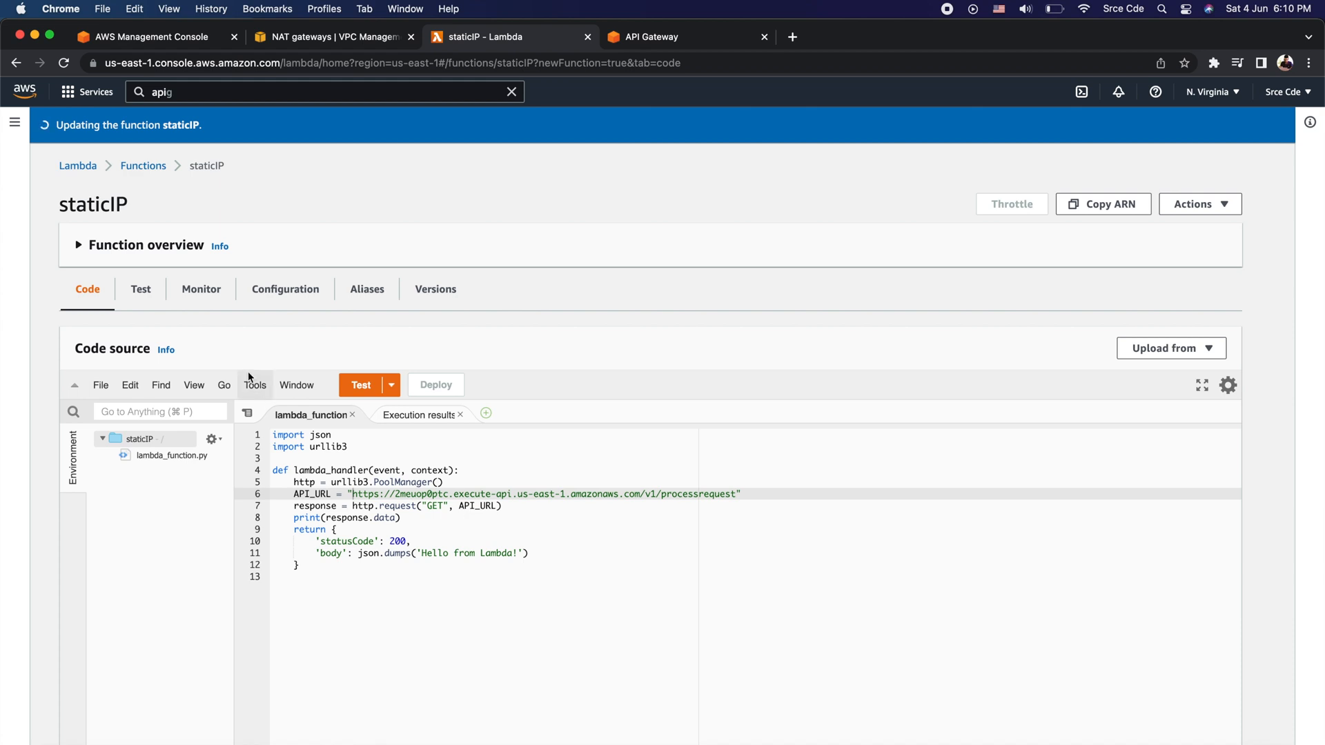
Test the redeployed staticIP function and examine the API response message in the log output.
{"action": "left_click", "coordinate": [156, 301]}
{"action": "left_click", "coordinate": [1200, 437]}
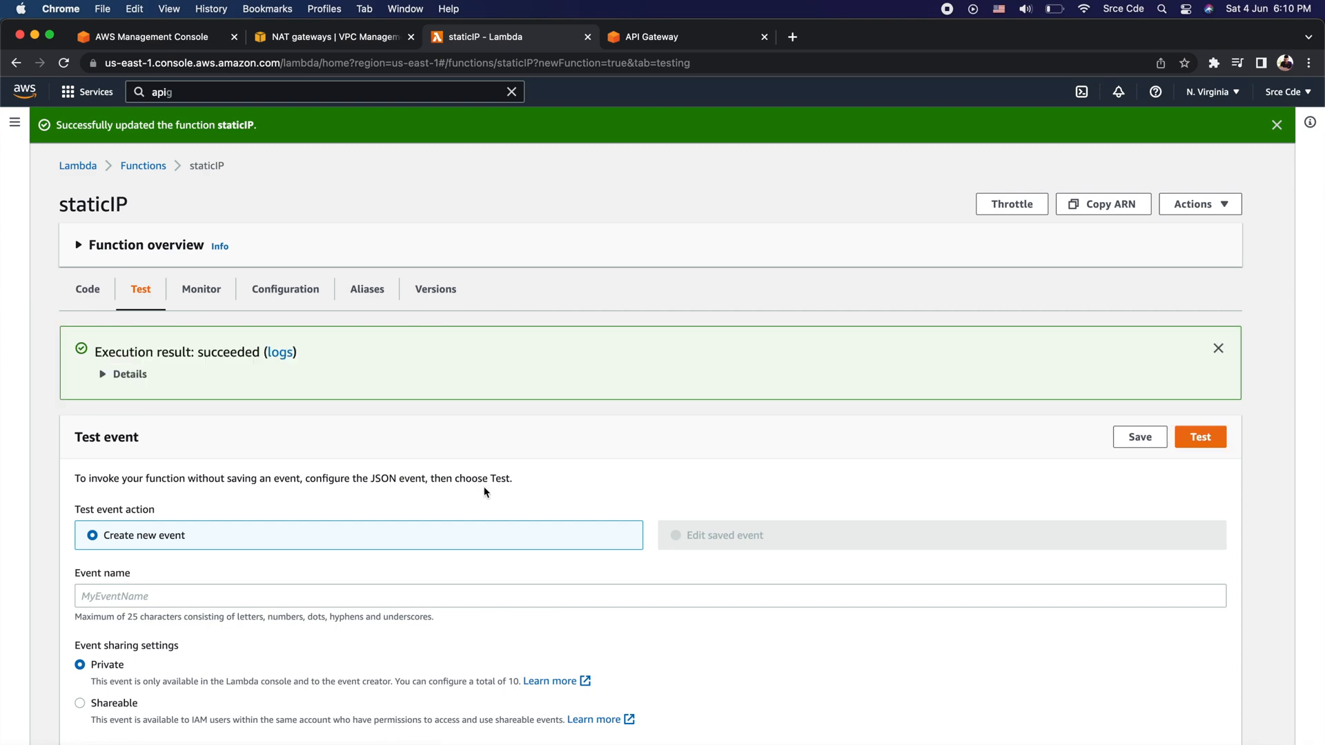
{"action": "left_click", "coordinate": [127, 375]}
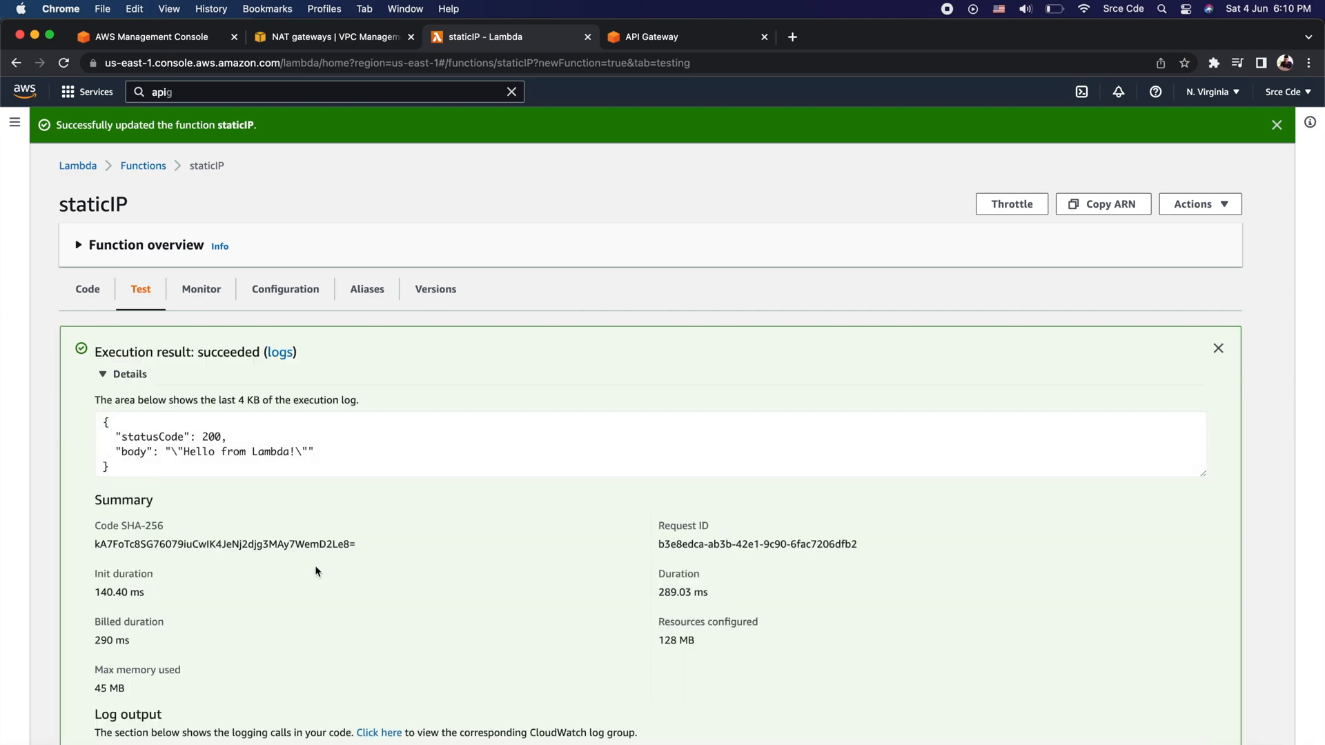
{"action": "scroll", "coordinate": [314, 565], "scroll_direction": "down", "scroll_amount": 4}
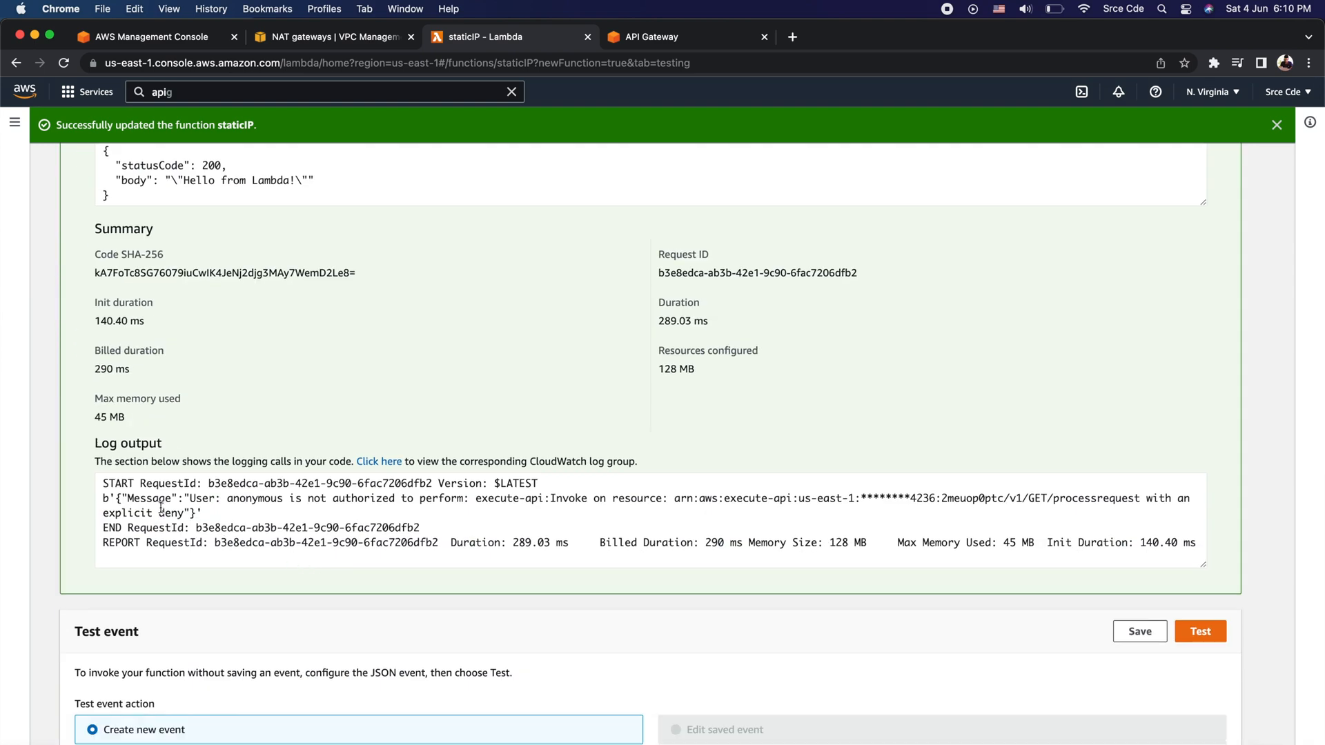
{"action": "double_click", "coordinate": [138, 499]}
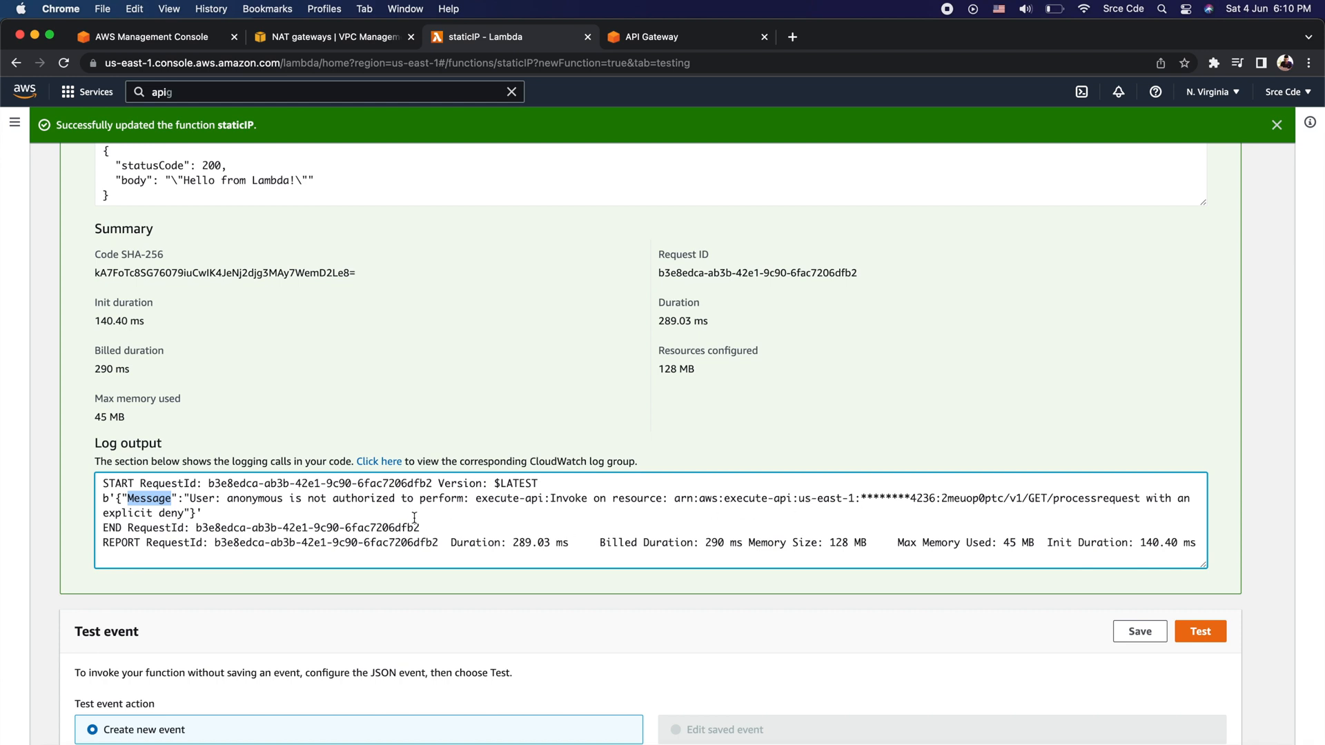
{"action": "left_click_drag", "start_coordinate": [203, 514], "coordinate": [99, 502]}
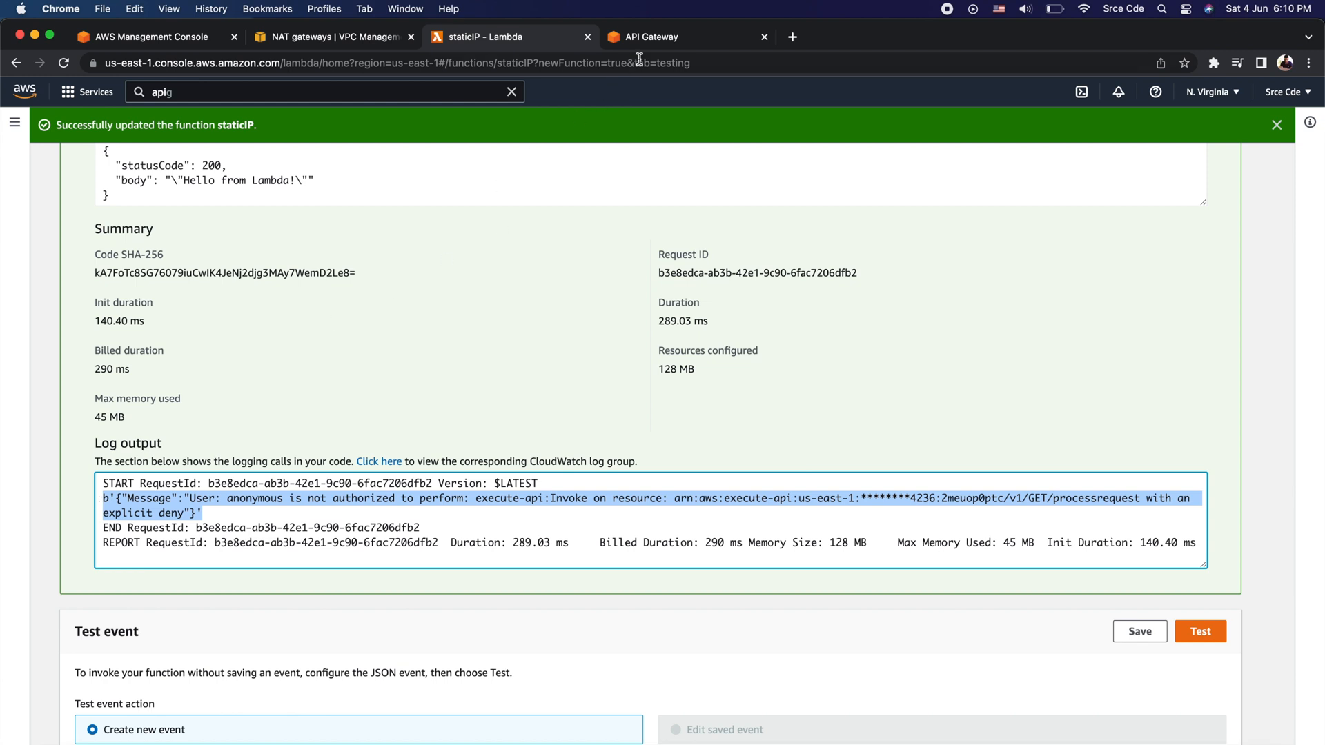
Reopen requestAPI's resource policy and look up the NAT gateway's Elastic IP address in the VPC console tab.
{"action": "left_click", "coordinate": [649, 39]}
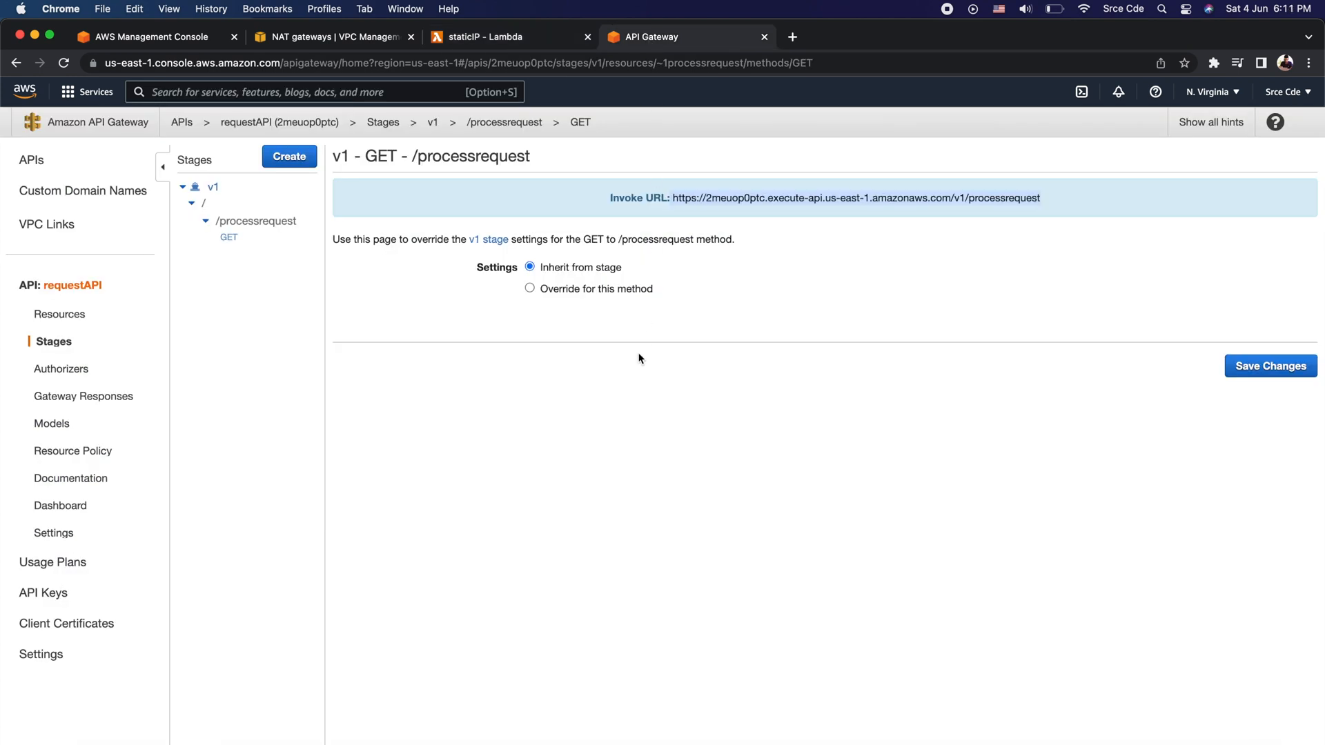
{"action": "left_click", "coordinate": [452, 41]}
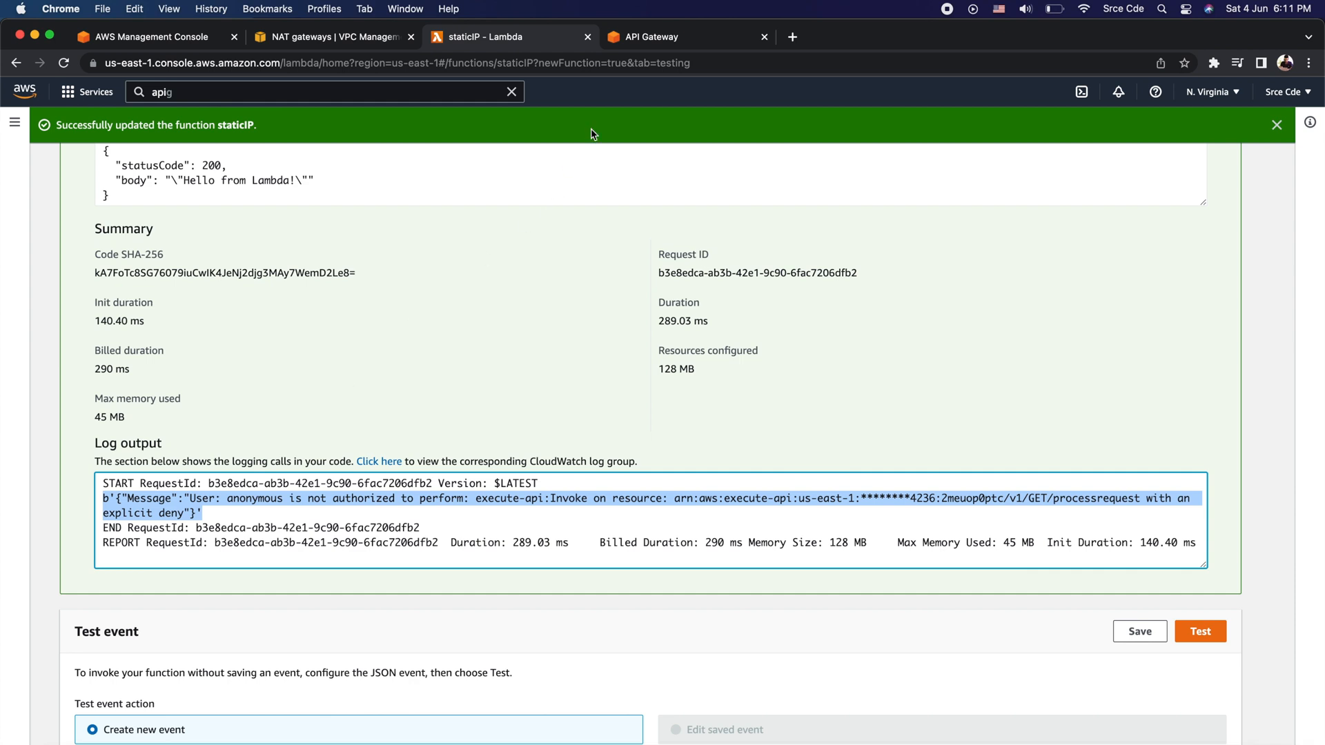
{"action": "left_click", "coordinate": [648, 37]}
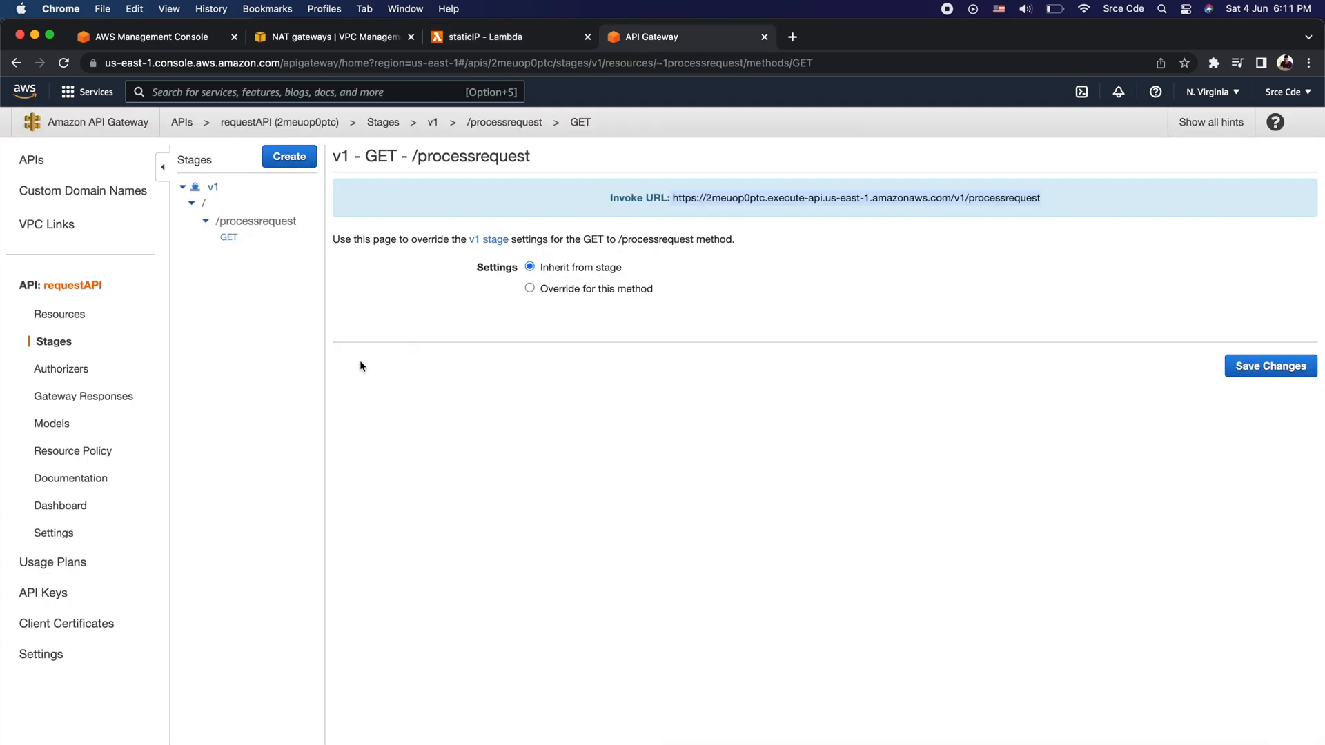
{"action": "left_click", "coordinate": [72, 450]}
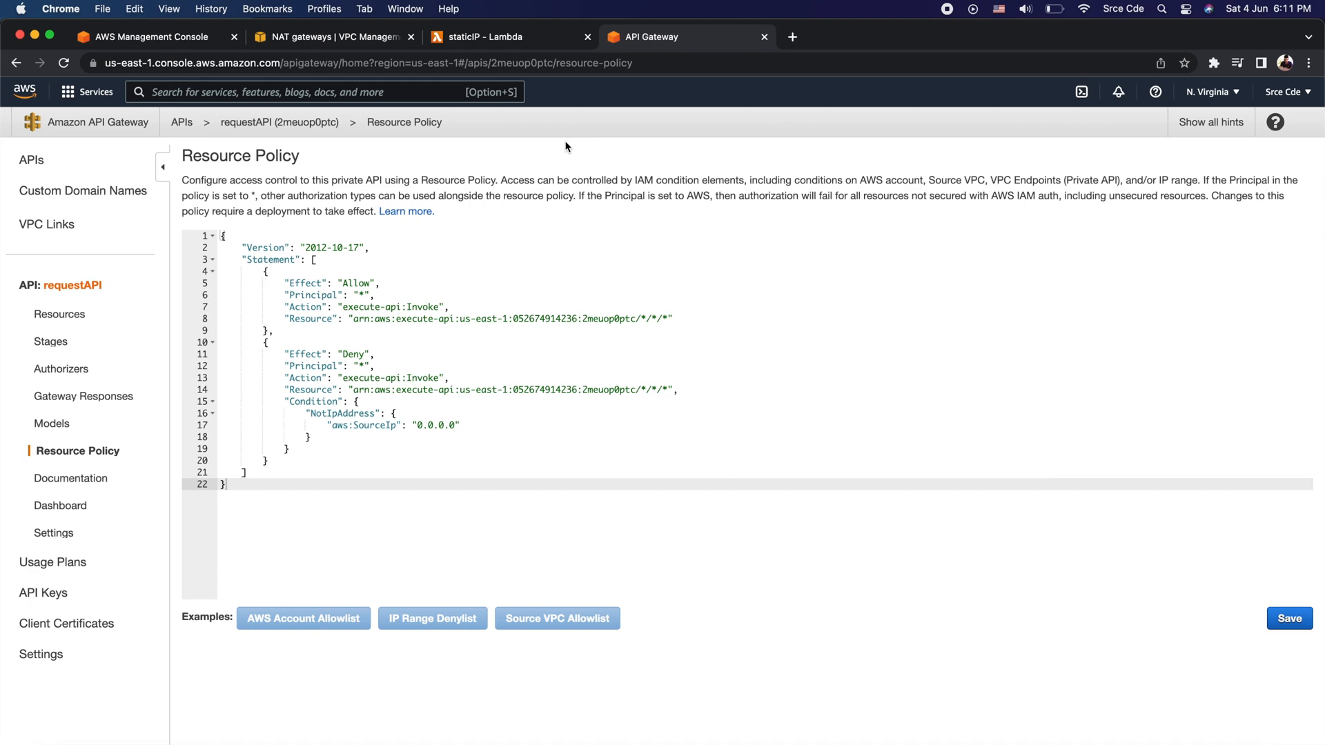
{"action": "left_click", "coordinate": [321, 41]}
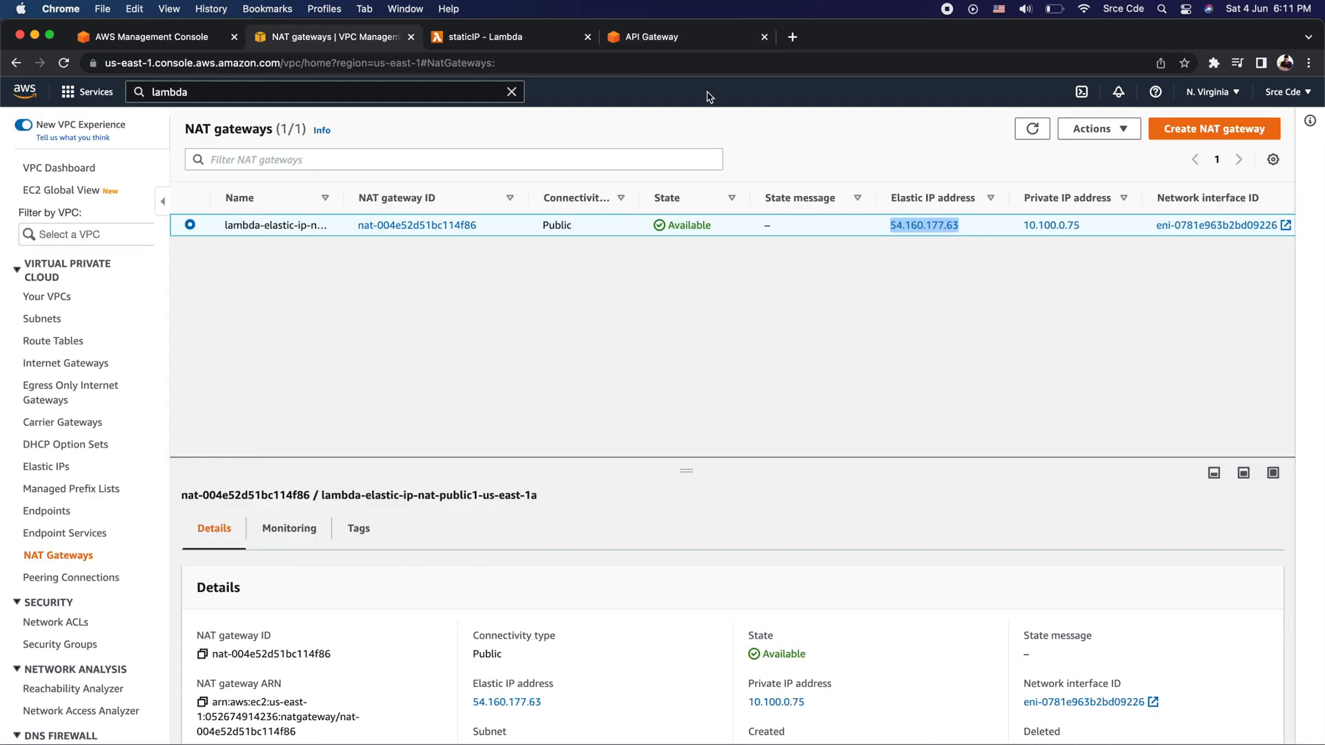
{"action": "left_click", "coordinate": [664, 37]}
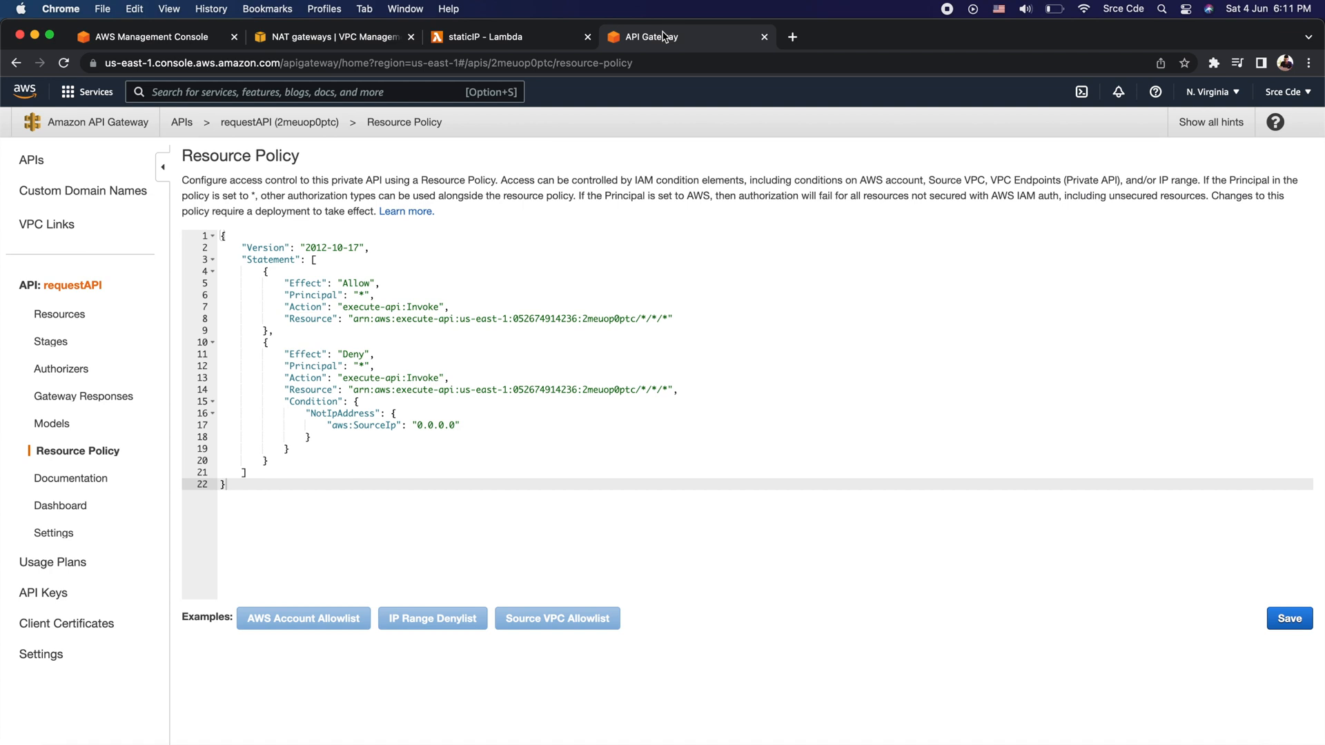
Turn the policy's aws:SourceIp value into a list of "0.0.0.0" and "54.160.177.63", and save the resource policy.
{"action": "left_click", "coordinate": [416, 425]}
{"action": "left_click", "coordinate": [413, 425]}
{"action": "type", "text": "["}
{"action": "key", "text": "super+Right"}
{"action": "type", "text": "]"}
{"action": "key", "text": "Left"}
{"action": "type", "text": ", \"\""}
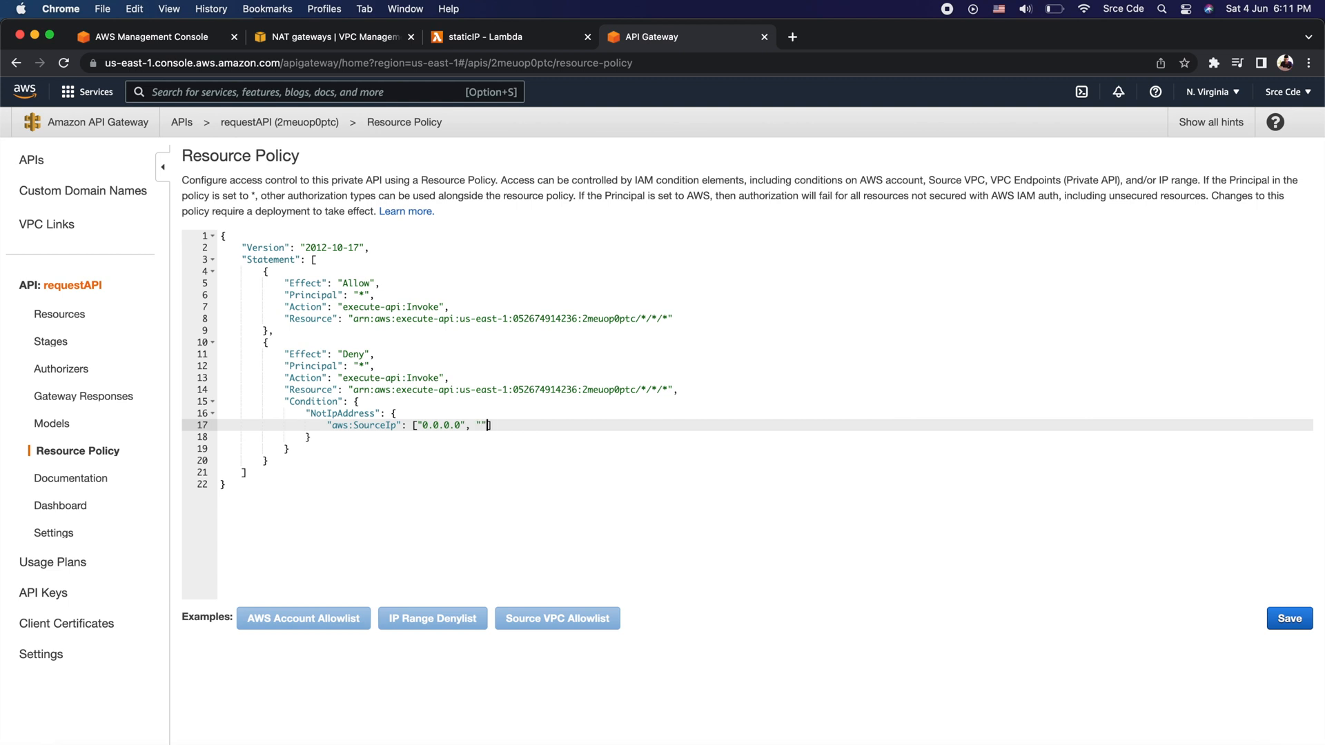
{"action": "type", "text": "54.160.177.63"}
{"action": "left_click", "coordinate": [1289, 618]}
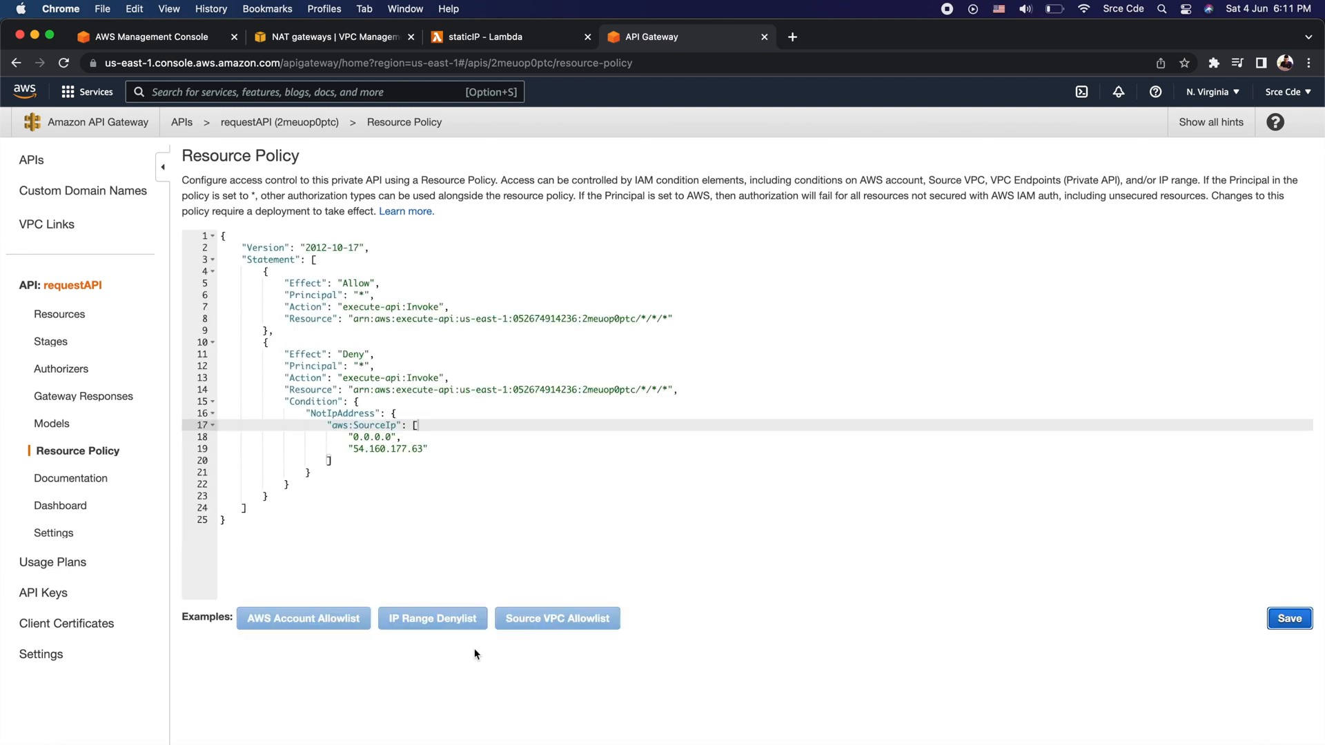
Deploy requestAPI to the existing v1 stage so the updated resource policy takes effect.
{"action": "left_click", "coordinate": [59, 314]}
{"action": "left_click", "coordinate": [299, 158]}
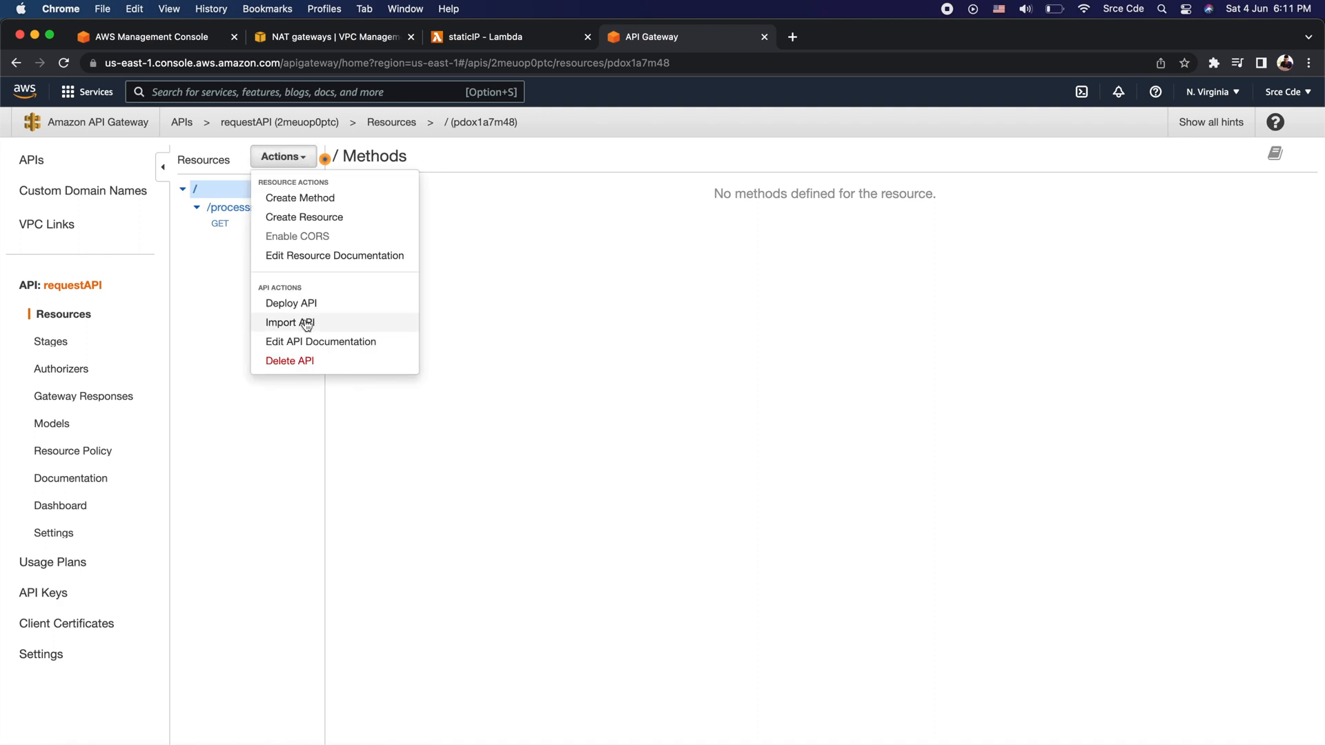
{"action": "left_click", "coordinate": [304, 301]}
{"action": "left_click", "coordinate": [742, 225]}
{"action": "left_click", "coordinate": [731, 245]}
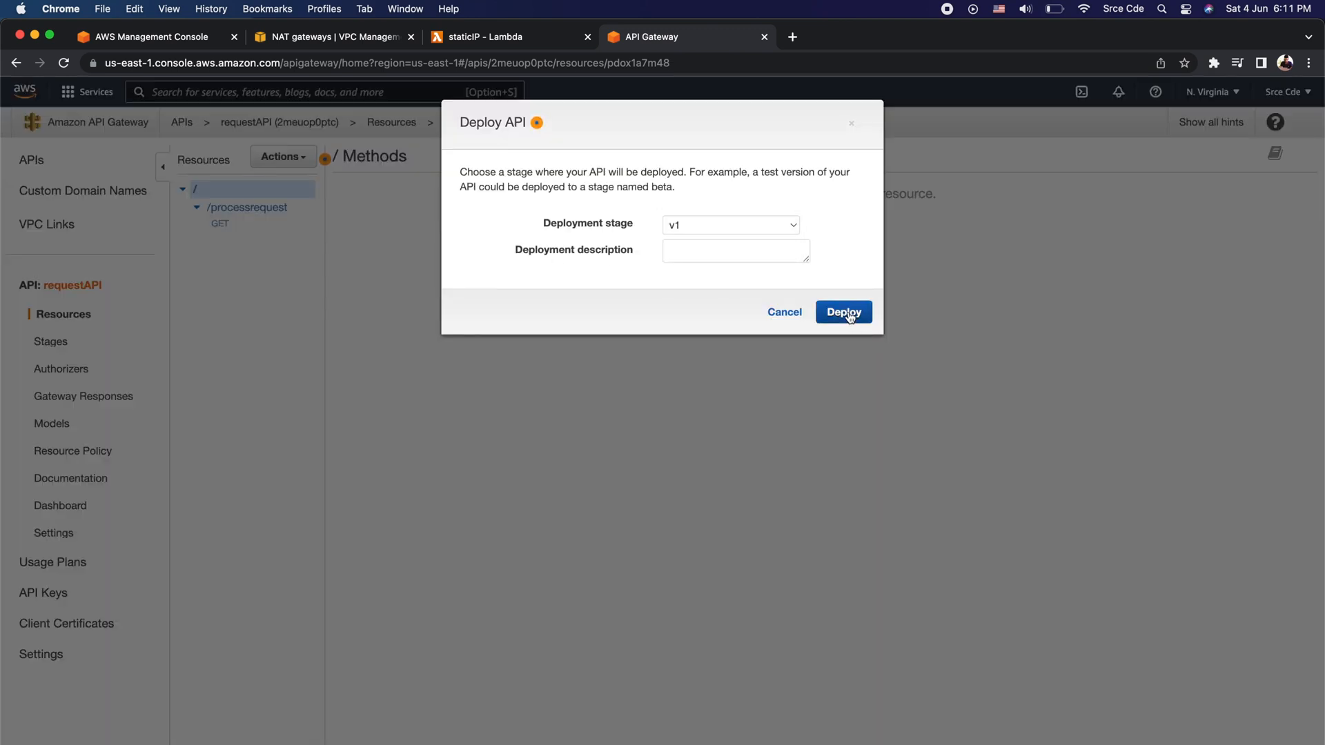
{"action": "left_click", "coordinate": [847, 313]}
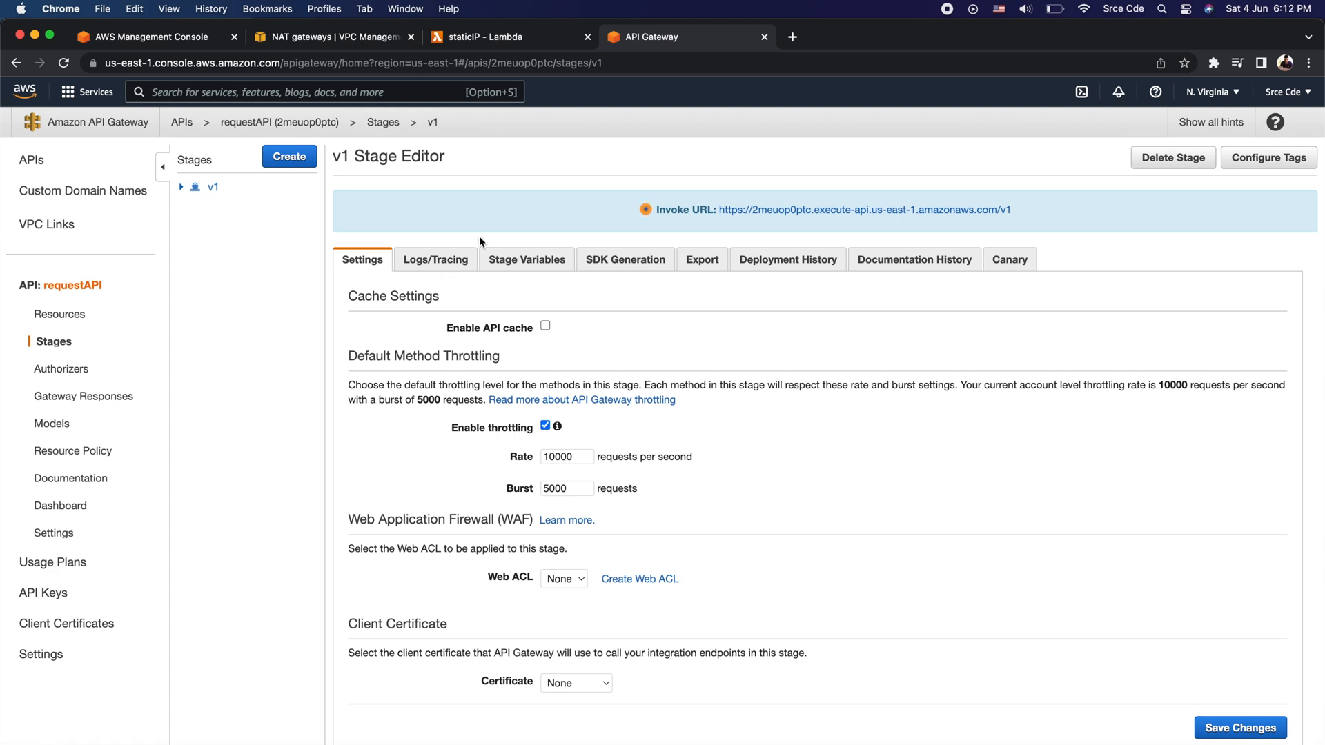
Rerun the test of the staticIP Lambda function and examine the API response line in the log output.
{"action": "left_click", "coordinate": [492, 39]}
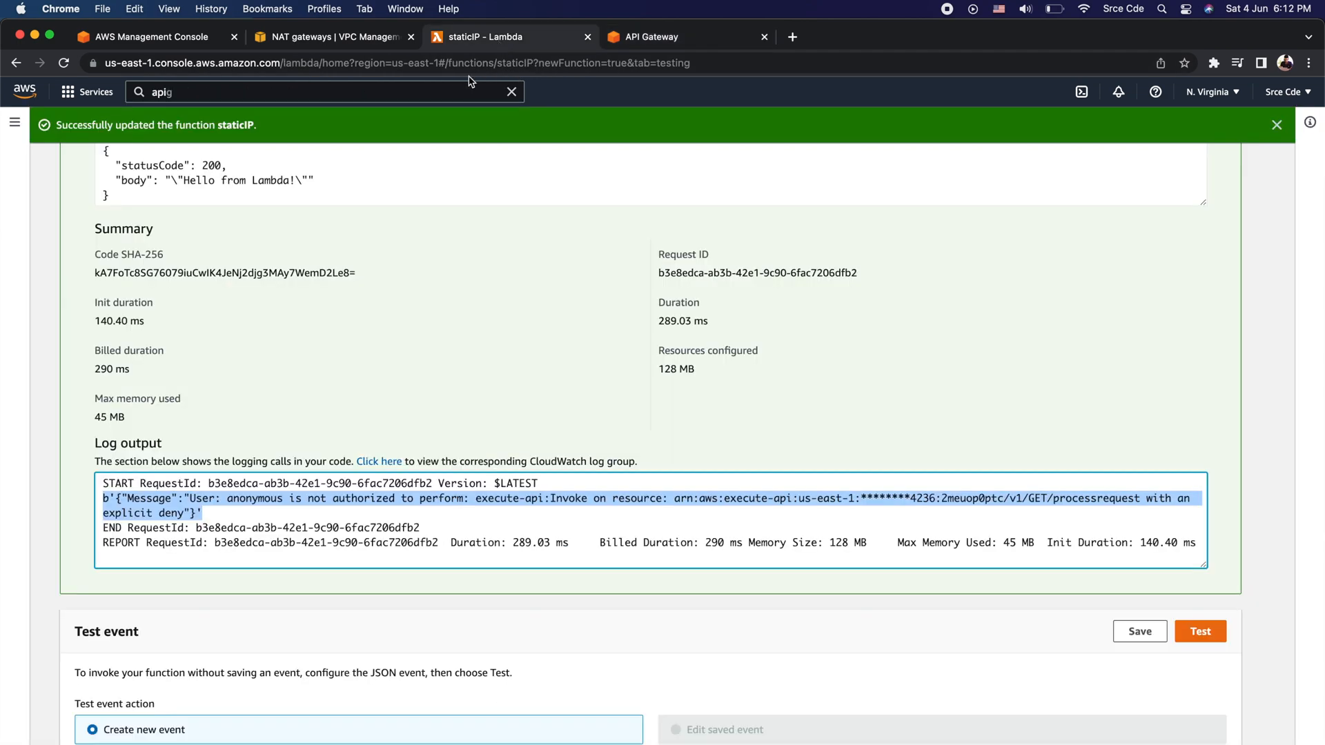
{"action": "scroll", "coordinate": [298, 356], "scroll_direction": "up", "scroll_amount": 3}
{"action": "scroll", "coordinate": [481, 396], "scroll_direction": "down", "scroll_amount": 4}
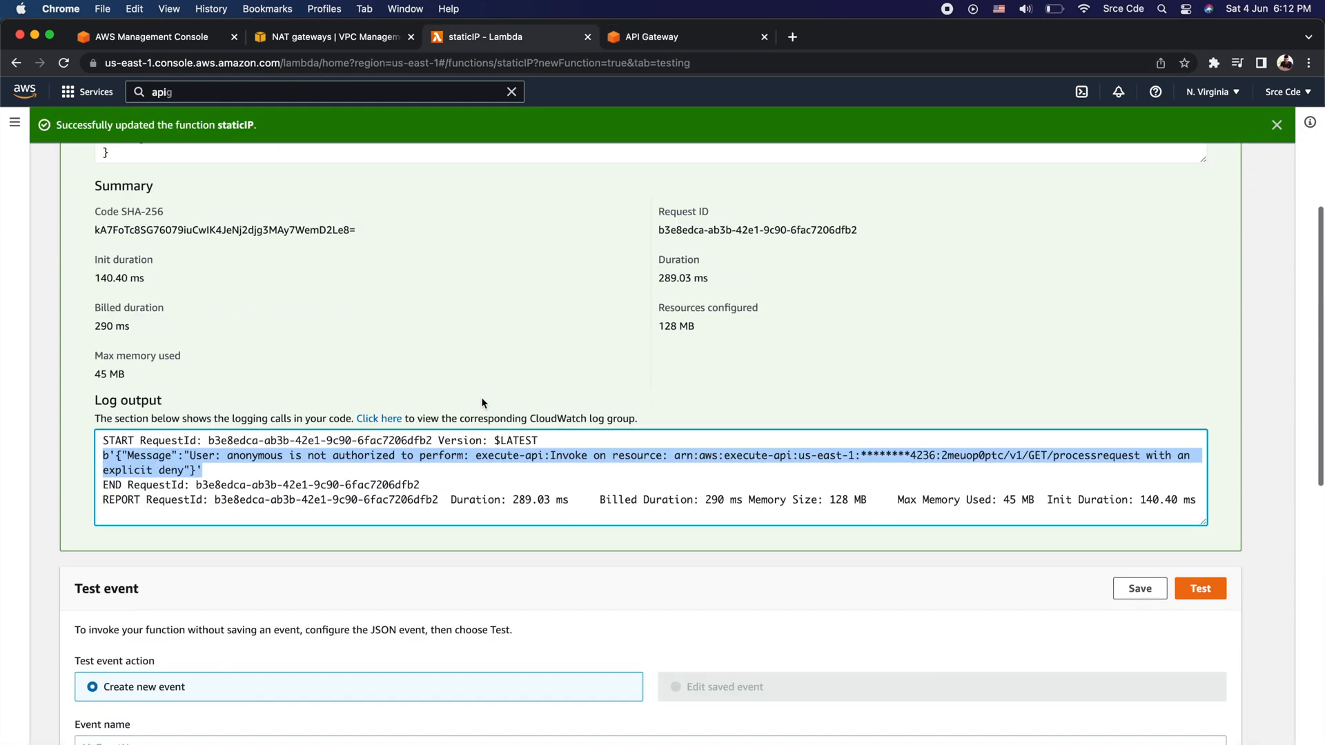
{"action": "left_click", "coordinate": [1198, 589]}
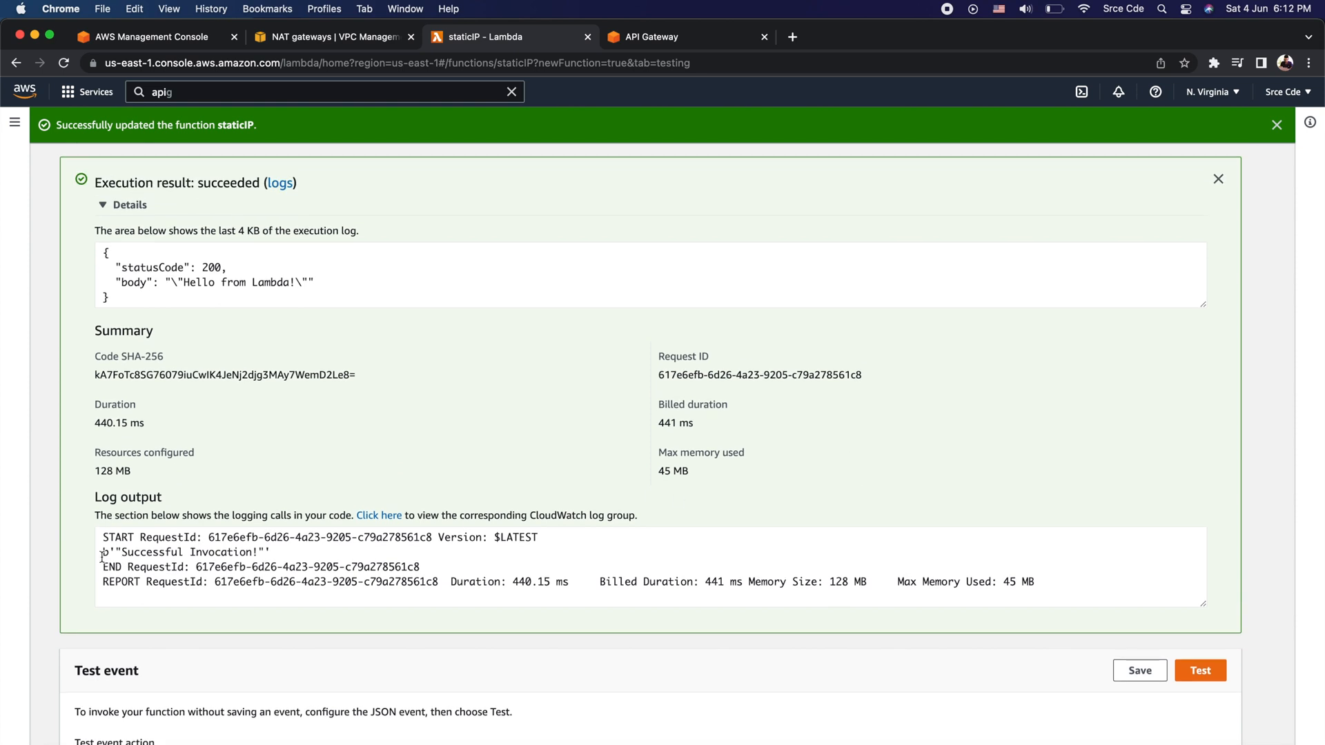
{"action": "left_click_drag", "start_coordinate": [101, 555], "coordinate": [293, 554]}
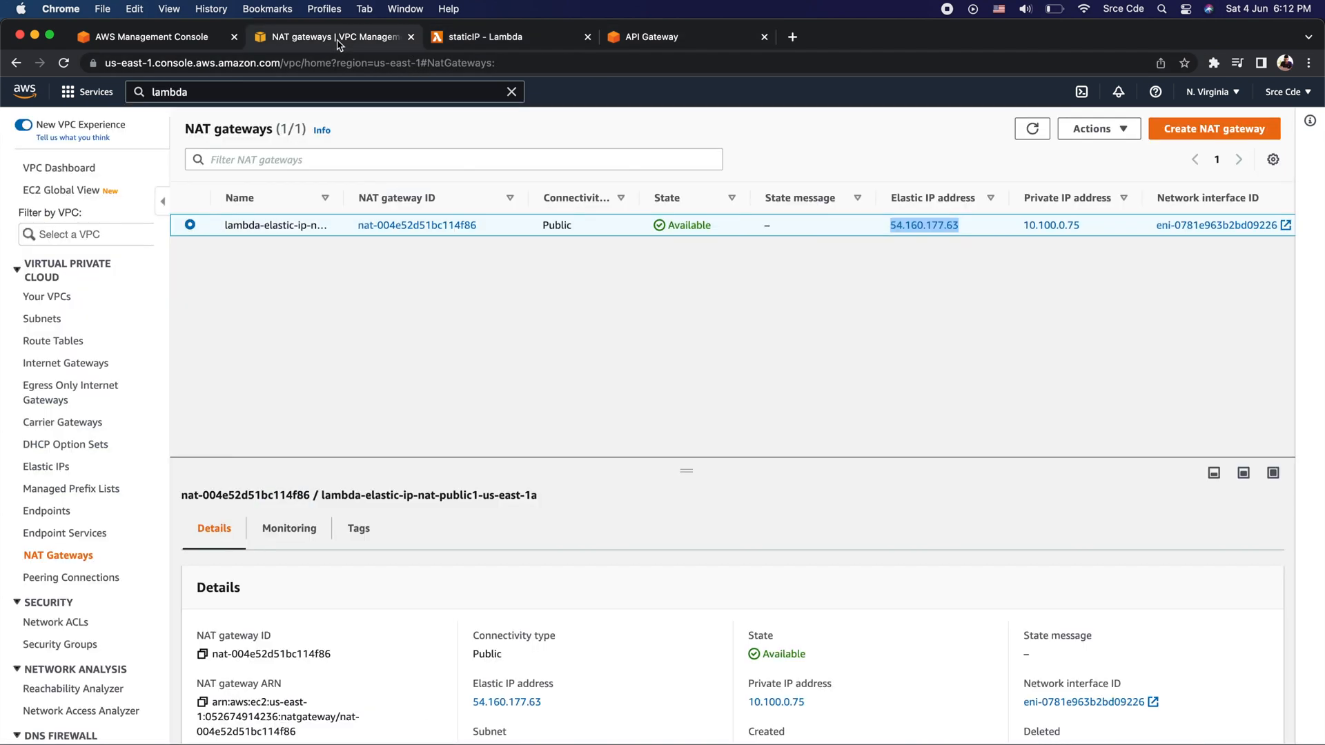
{"action": "left_click", "coordinate": [338, 41]}
{"action": "left_click", "coordinate": [640, 42]}
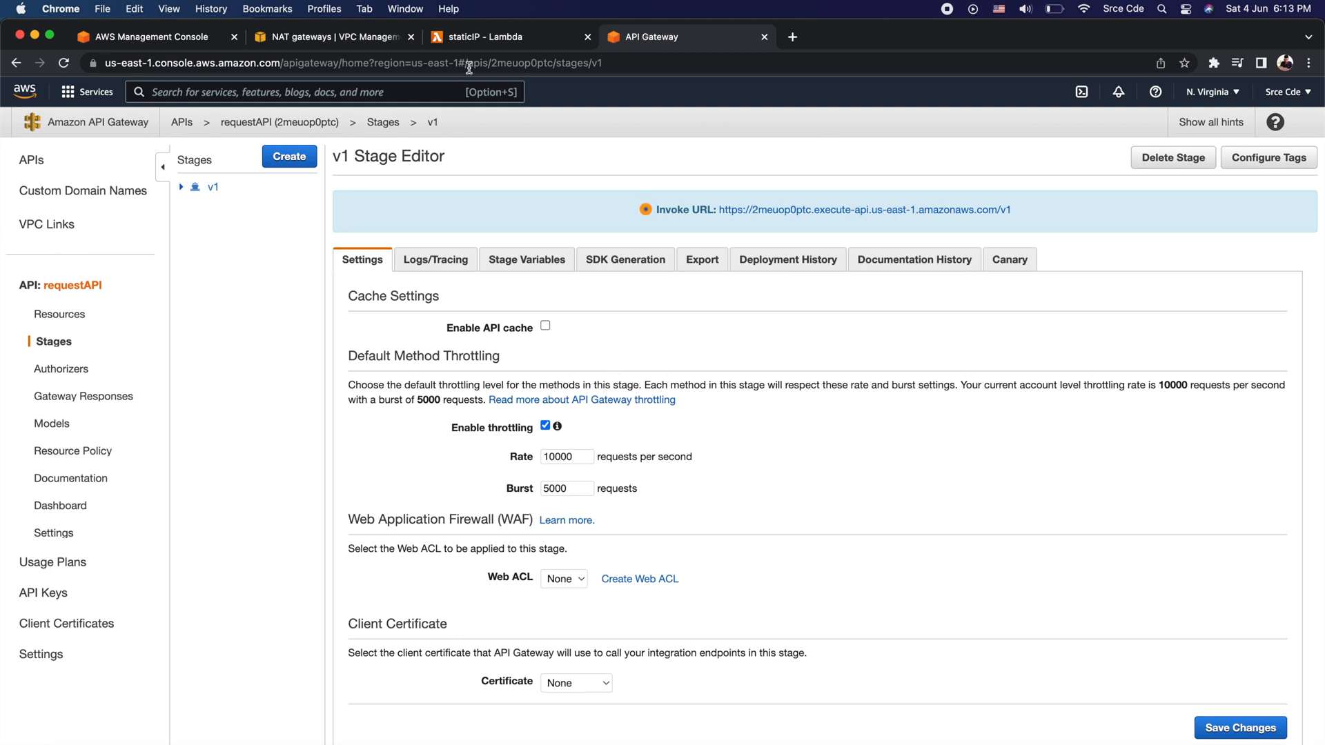
{"action": "left_click", "coordinate": [471, 38]}
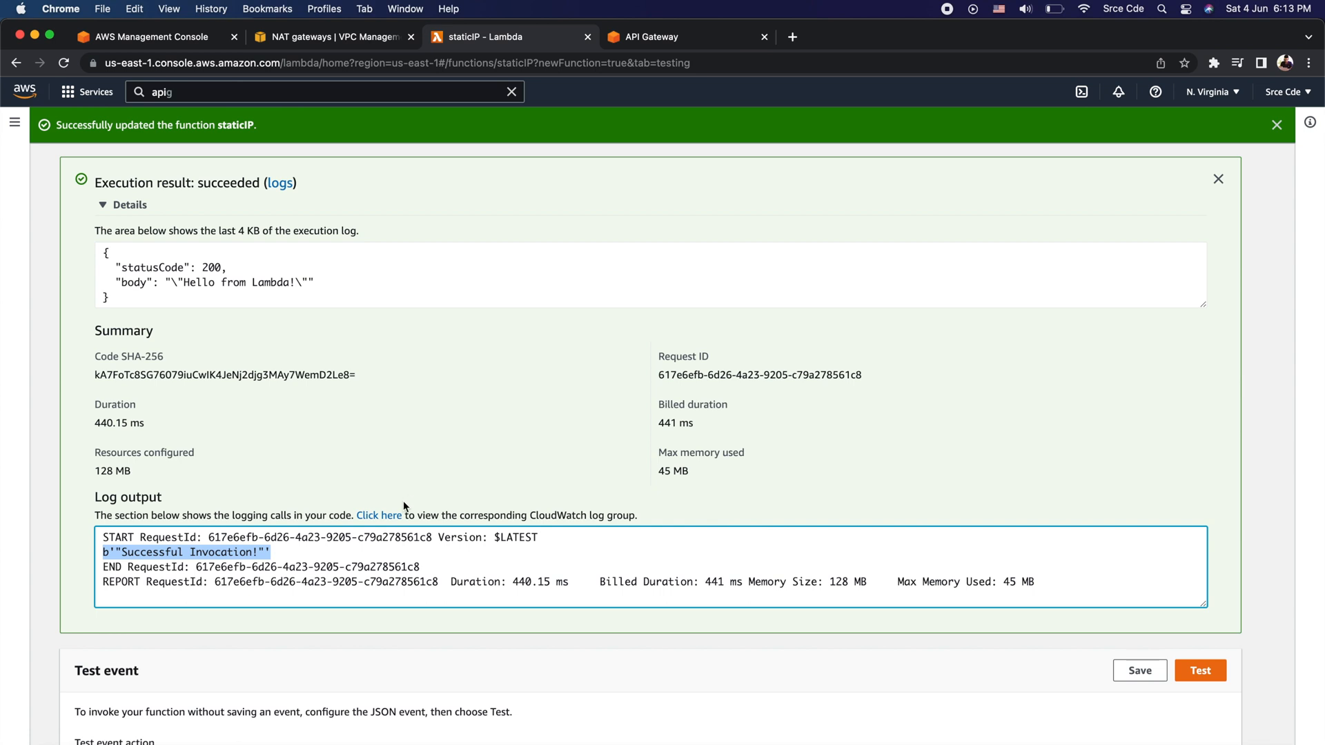